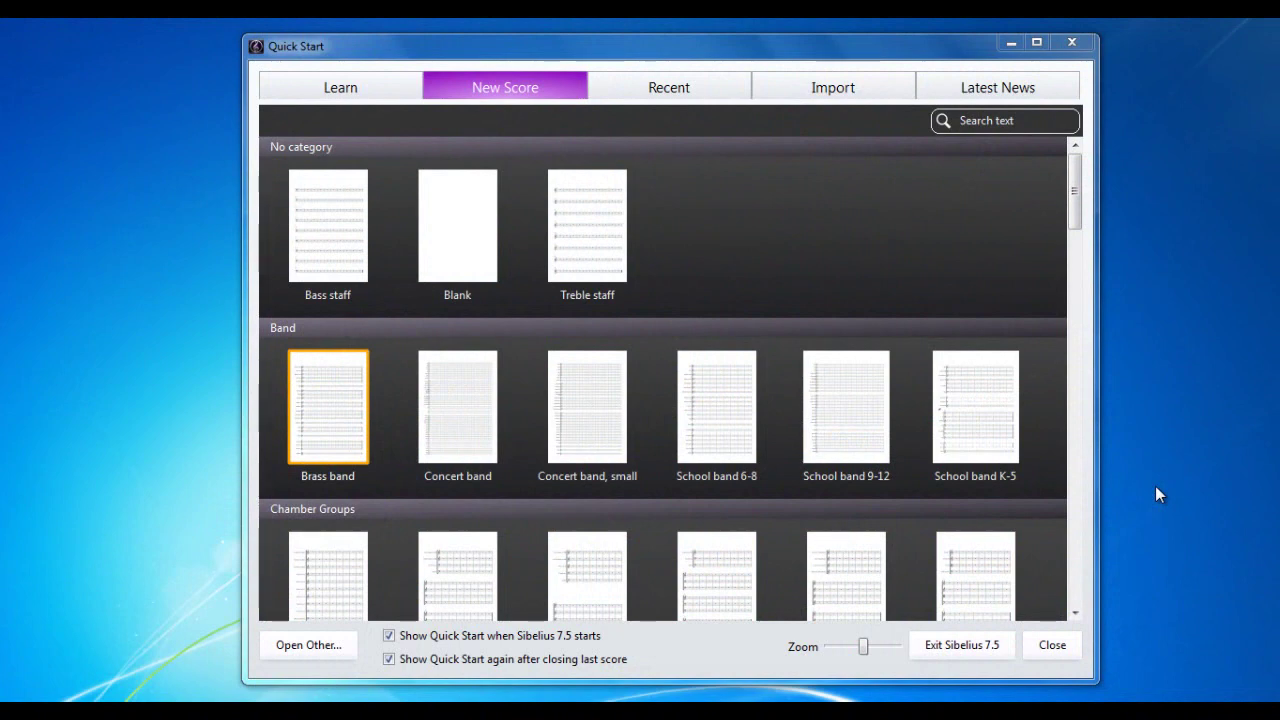
# Step: Begin a new score from the Blank template in Quick Start
pyautogui.doubleClick(463, 237)
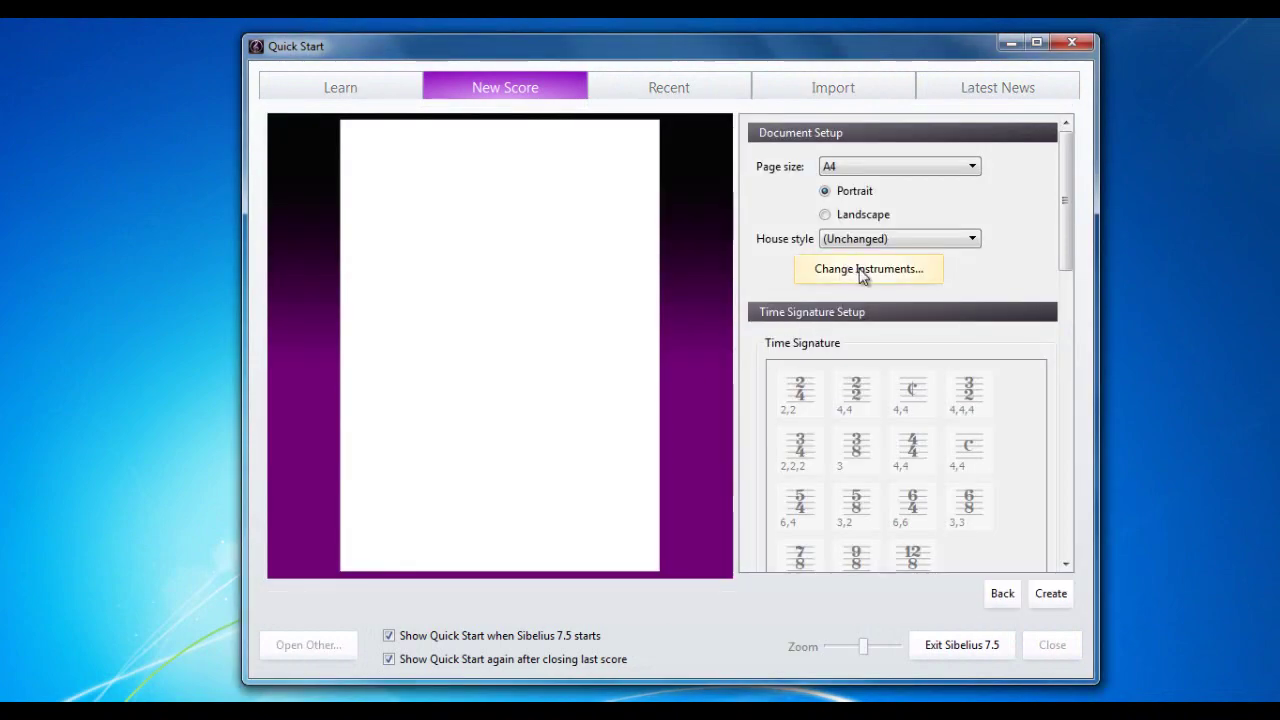
# Step: Make Drum Set (Rock) the only instrument and create the 4/4 score
pyautogui.click(862, 271)
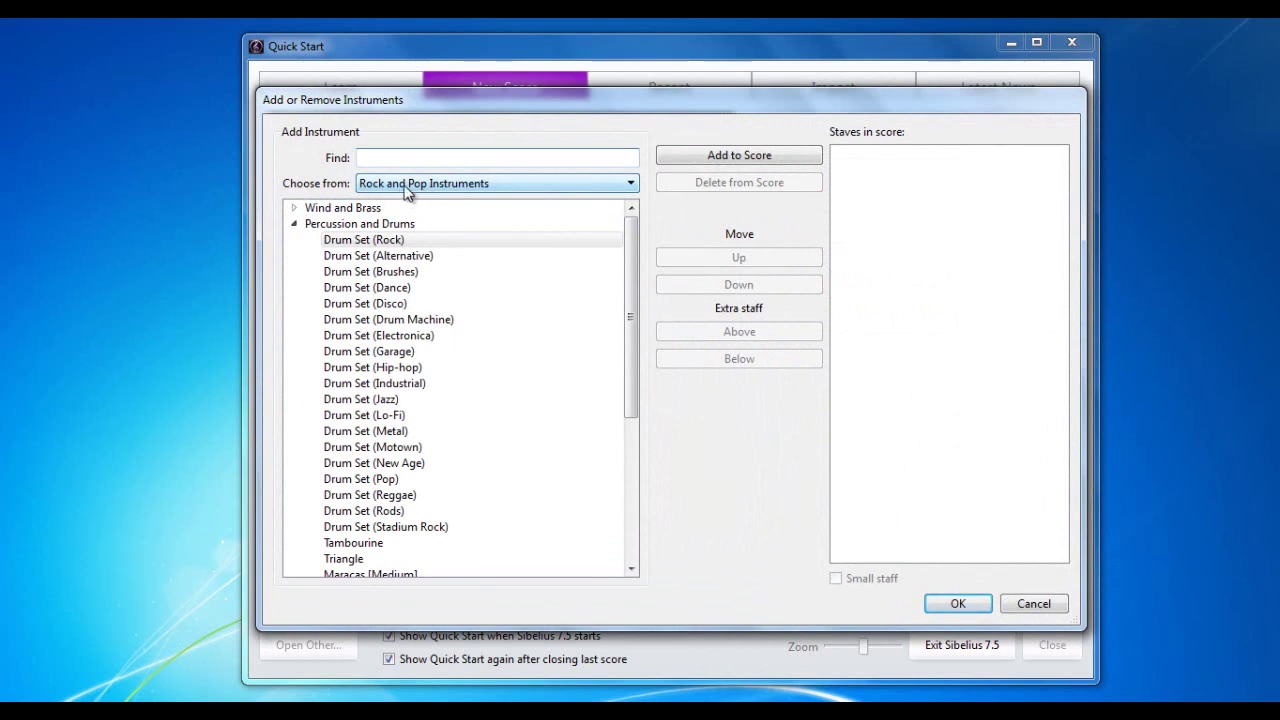
pyautogui.click(406, 196)
pyautogui.click(434, 283)
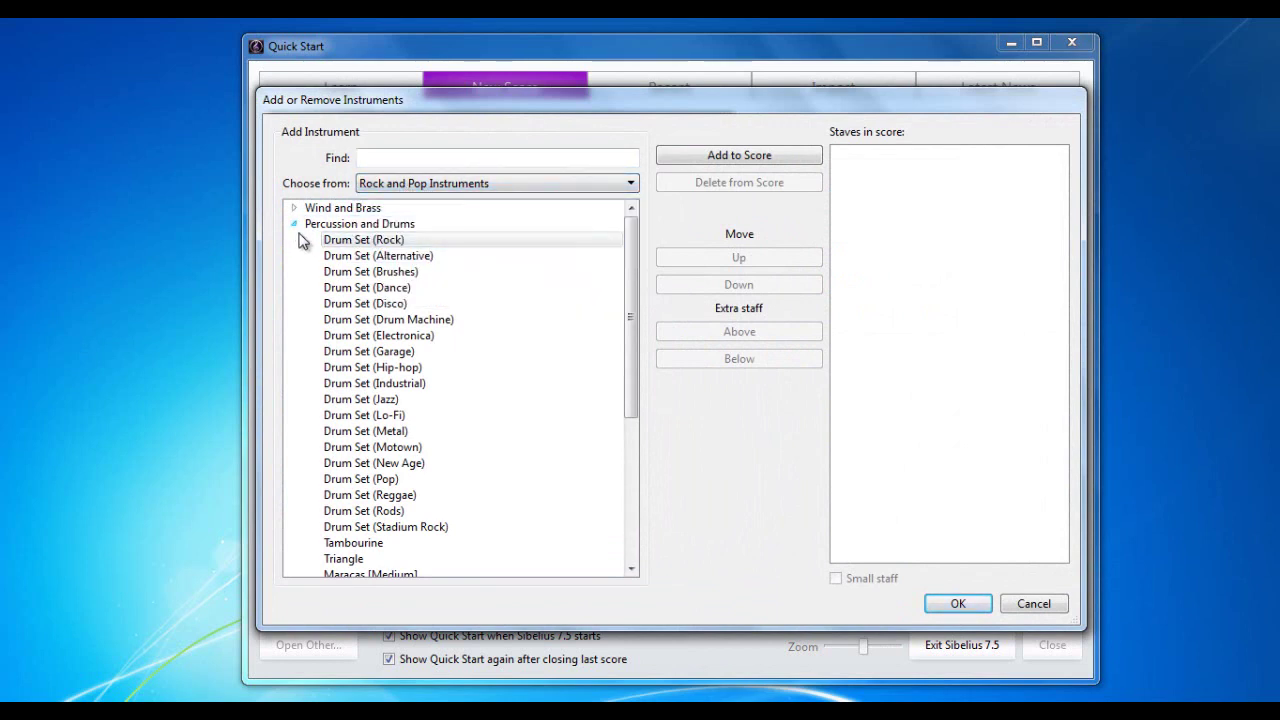
pyautogui.click(345, 241)
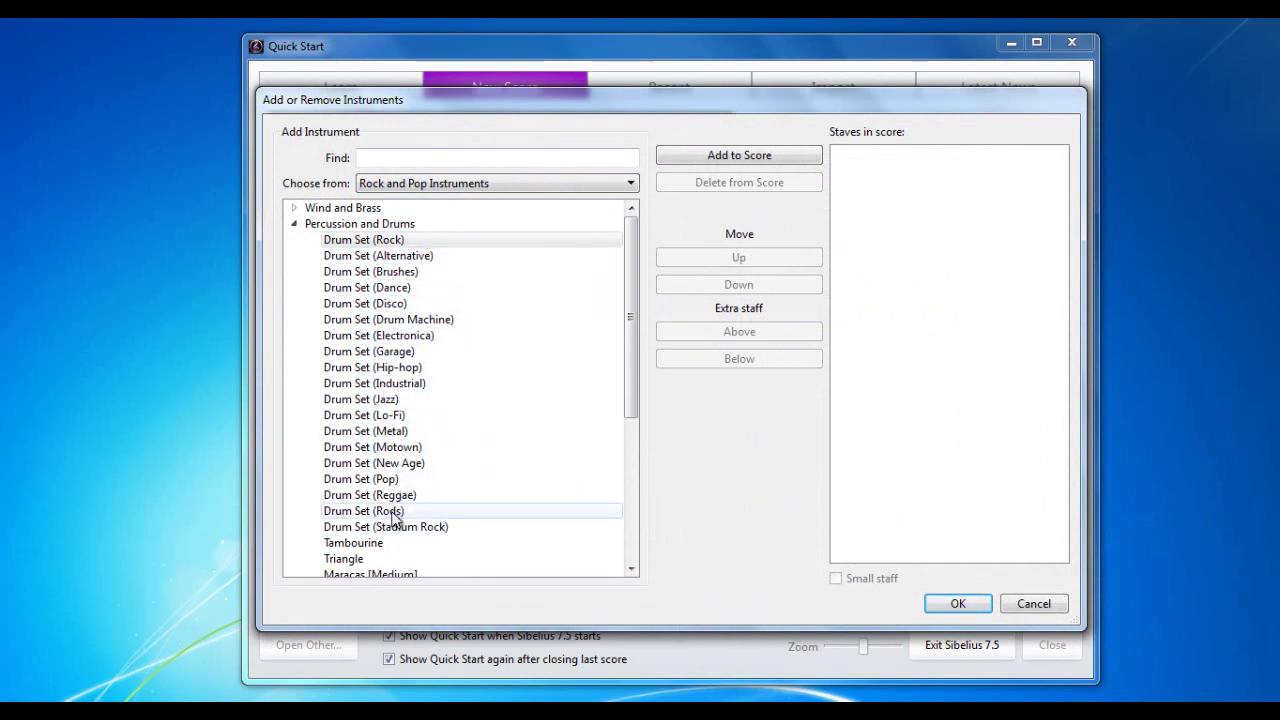
pyautogui.click(382, 240)
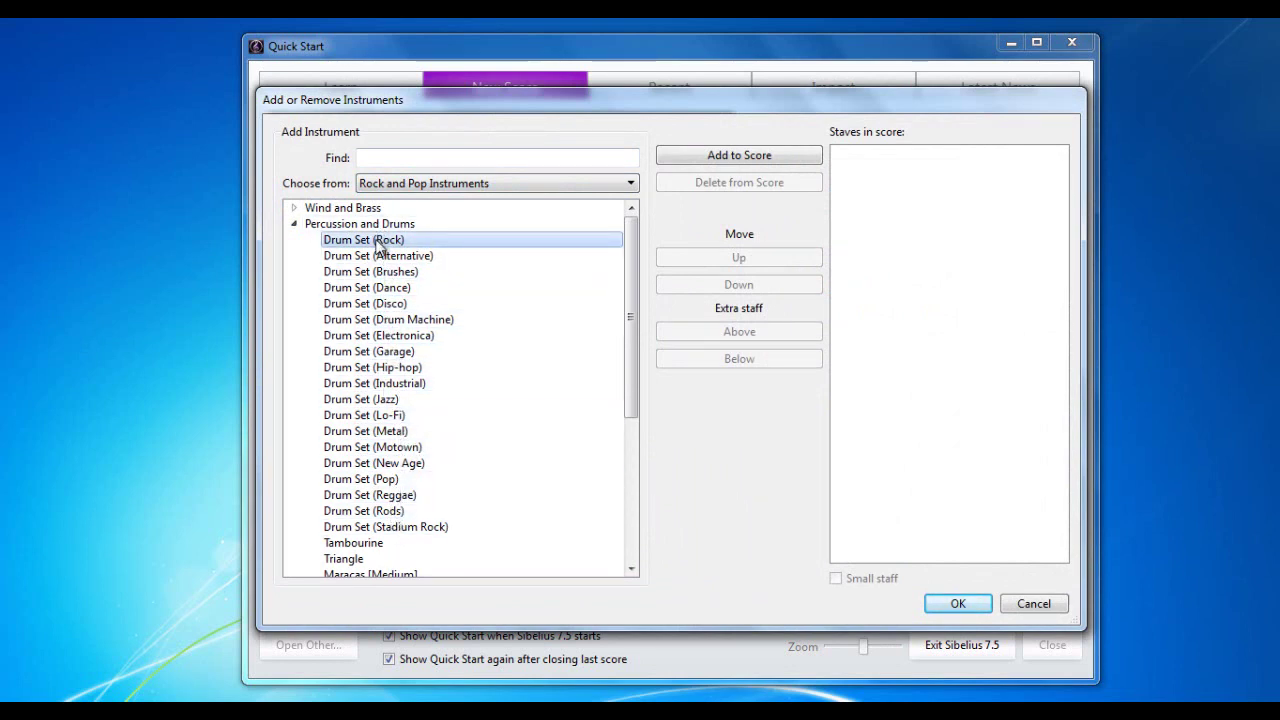
pyautogui.click(755, 161)
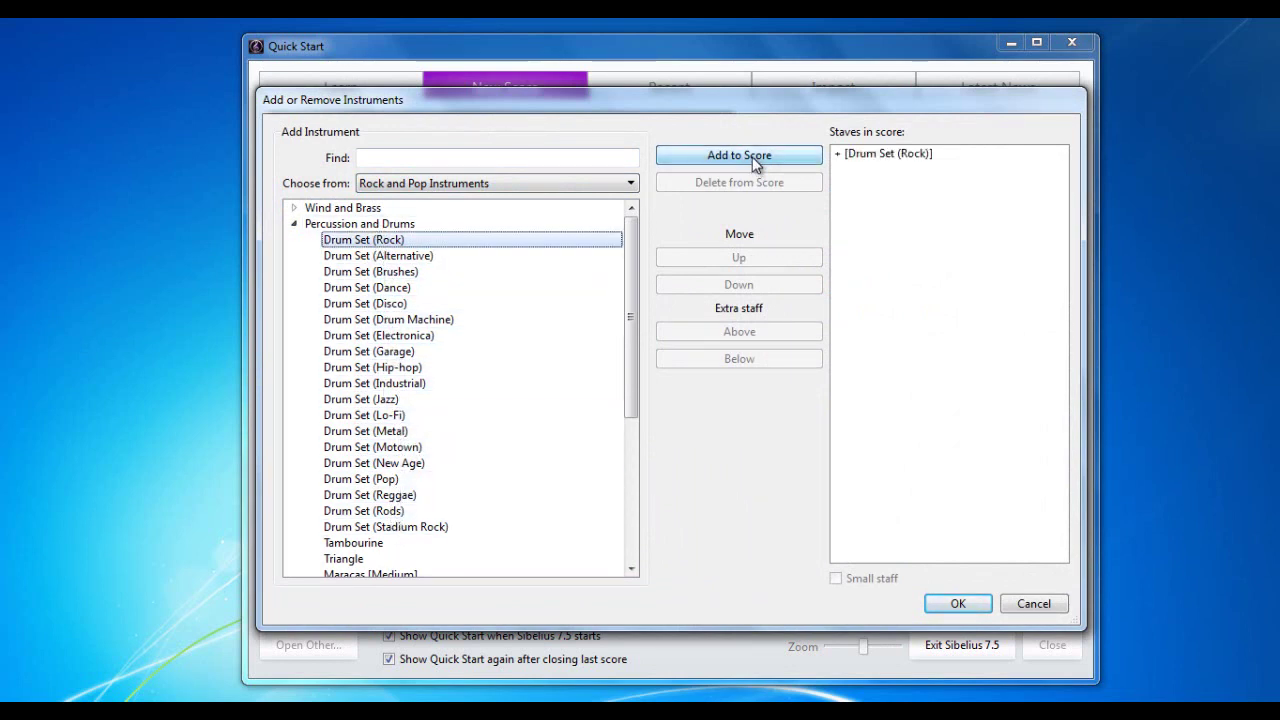
pyautogui.click(958, 604)
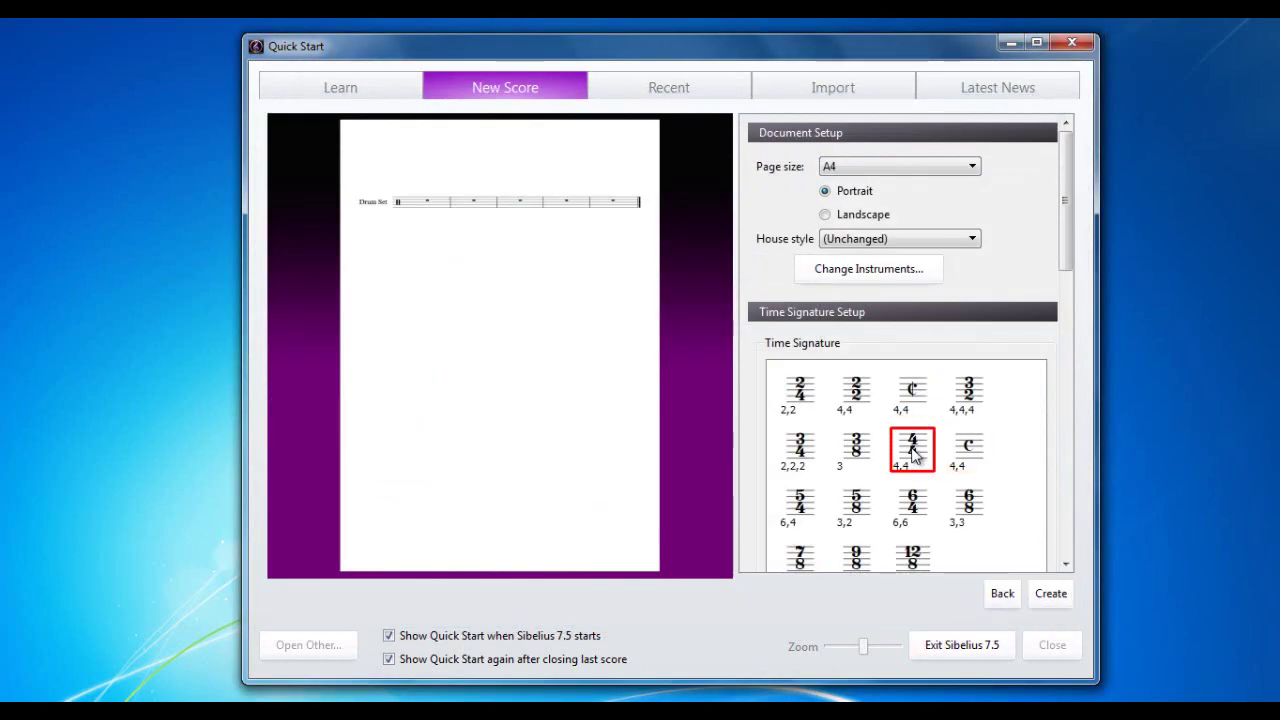
pyautogui.click(1052, 594)
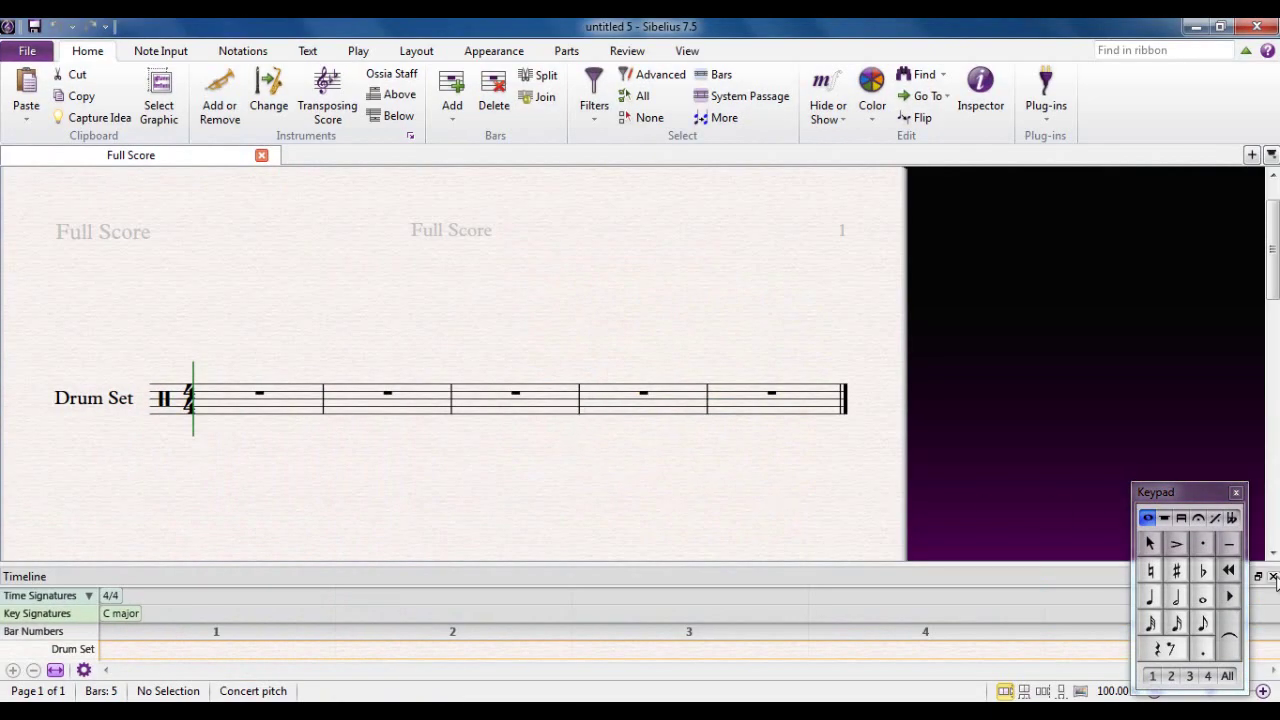
# Step: Hide the Timeline panel and set the input duration to eighth notes
pyautogui.click(1273, 576)
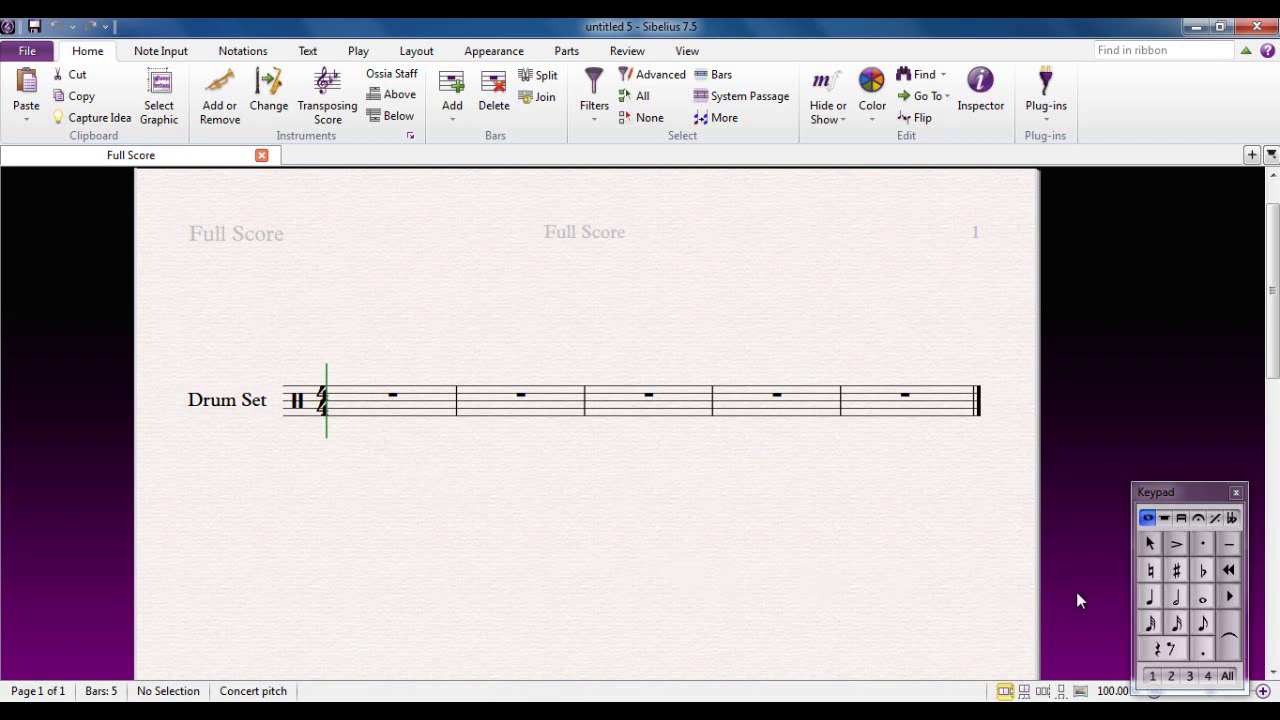
pyautogui.click(1203, 623)
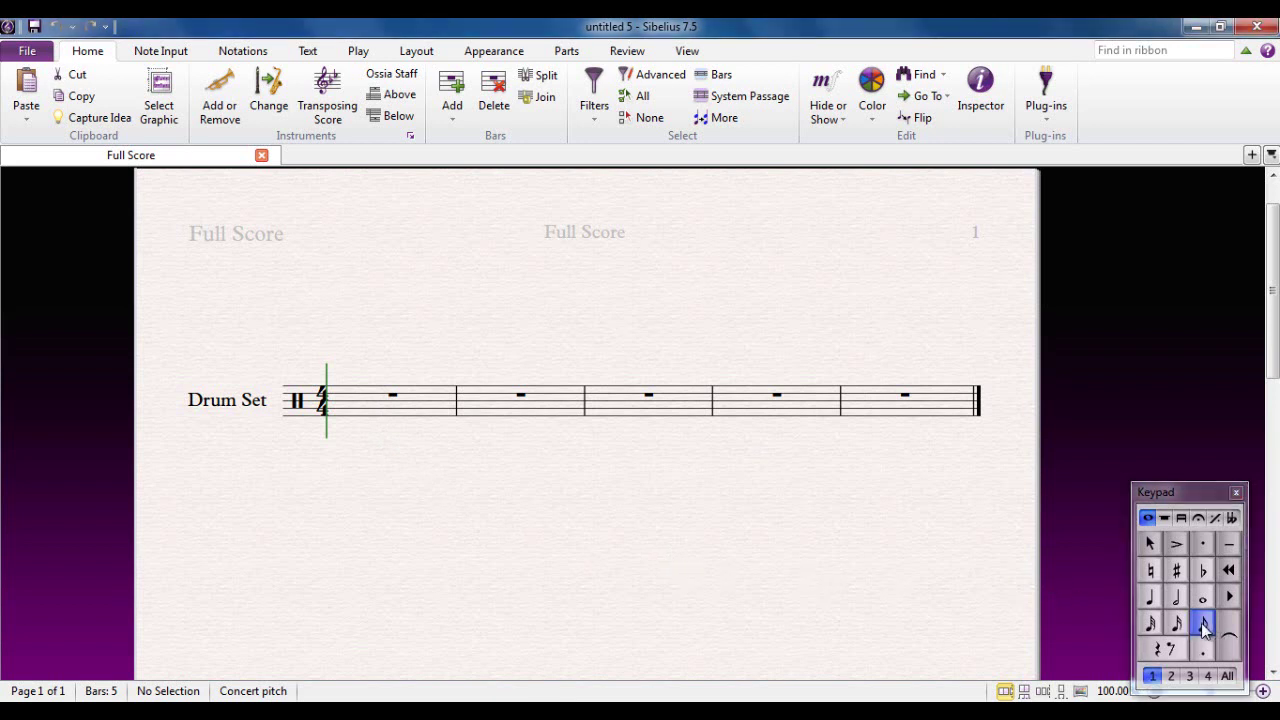
# Step: Fill bar 1 with eight beamed G5 eighth notes, repeating them with R
pyautogui.click(343, 387)
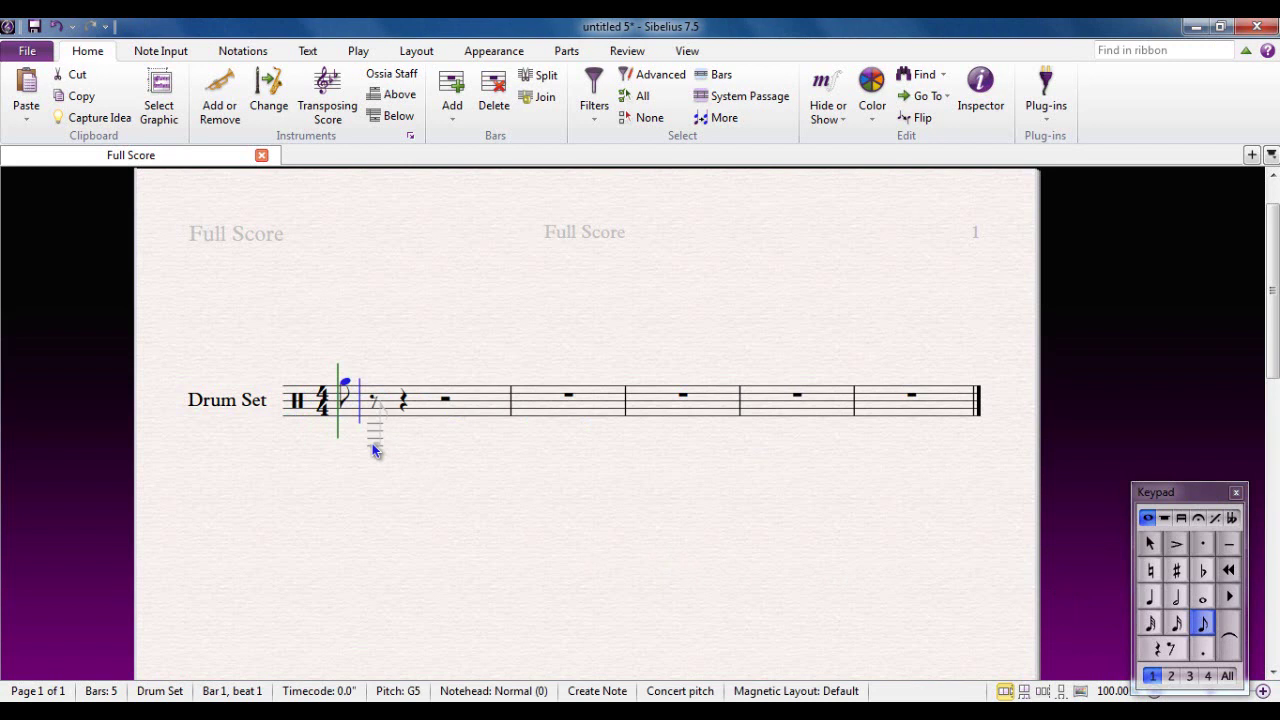
pyautogui.click(365, 382)
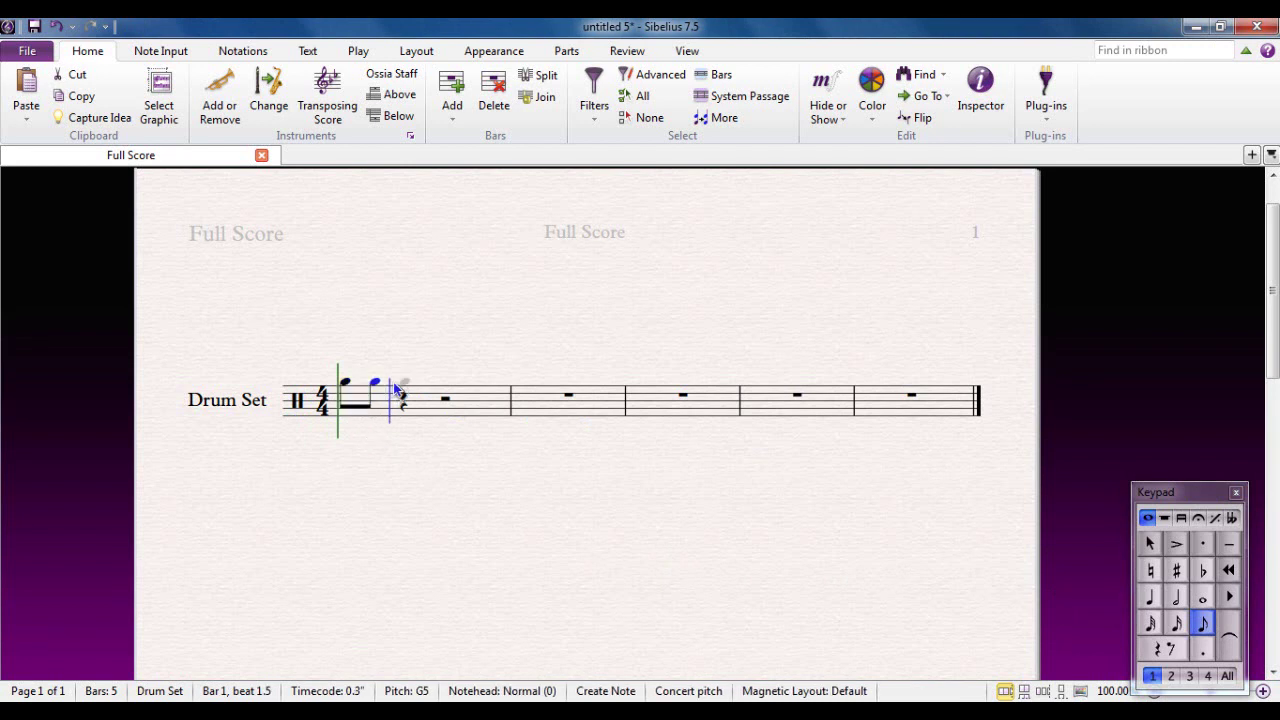
pyautogui.press('r')
pyautogui.press('r')
pyautogui.press('r')
pyautogui.press('r')
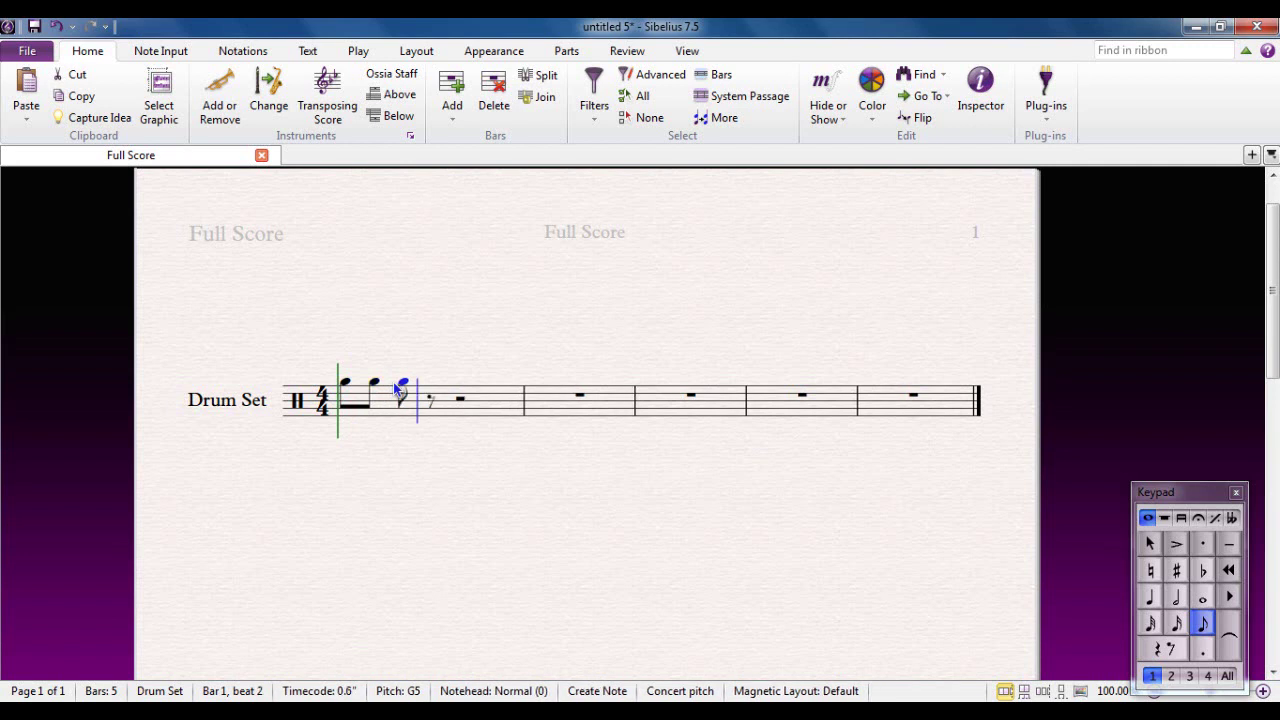
pyautogui.press('r')
pyautogui.press('r')
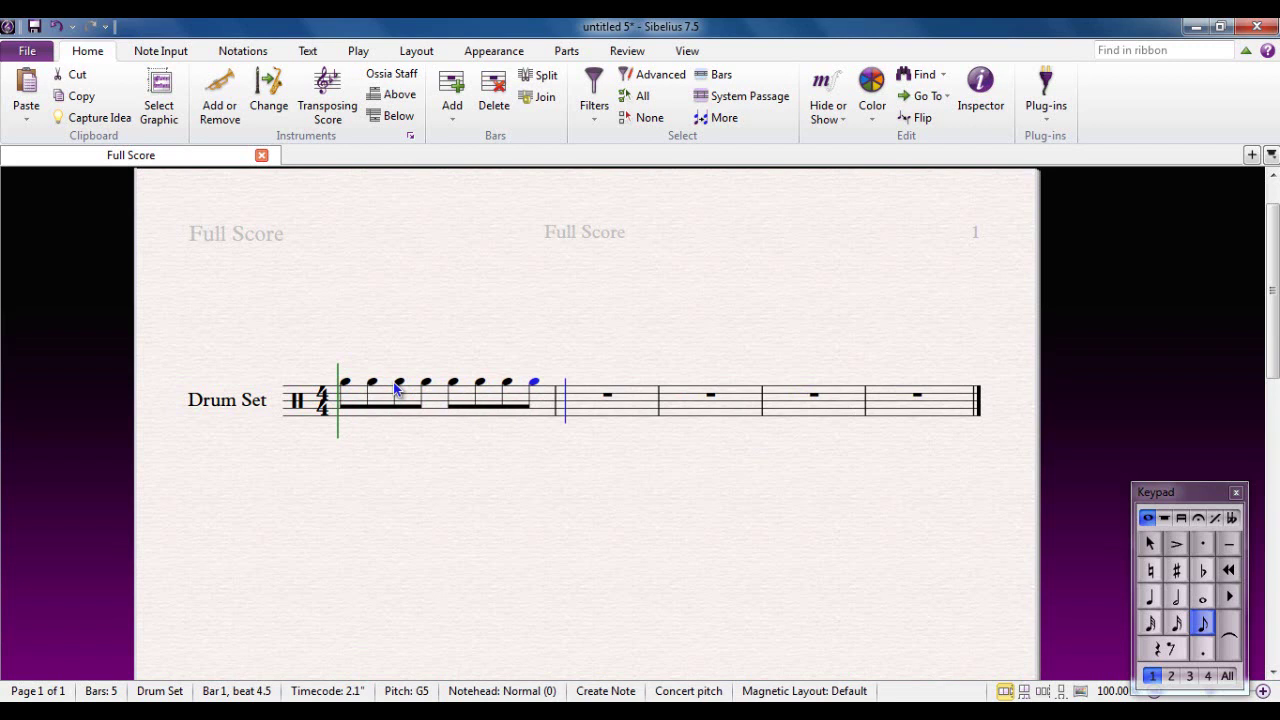
pyautogui.press('Escape')
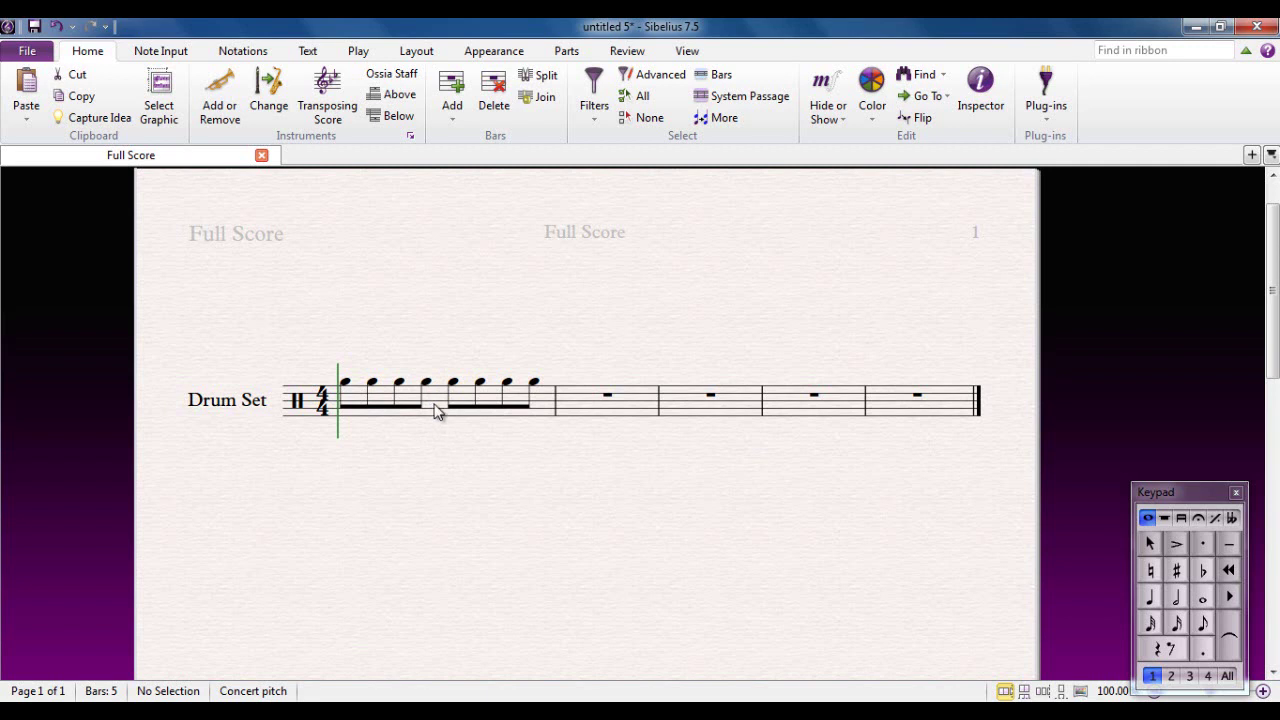
# Step: Give all eight notes in bar 1 cross noteheads and play the bar back
pyautogui.click(434, 408)
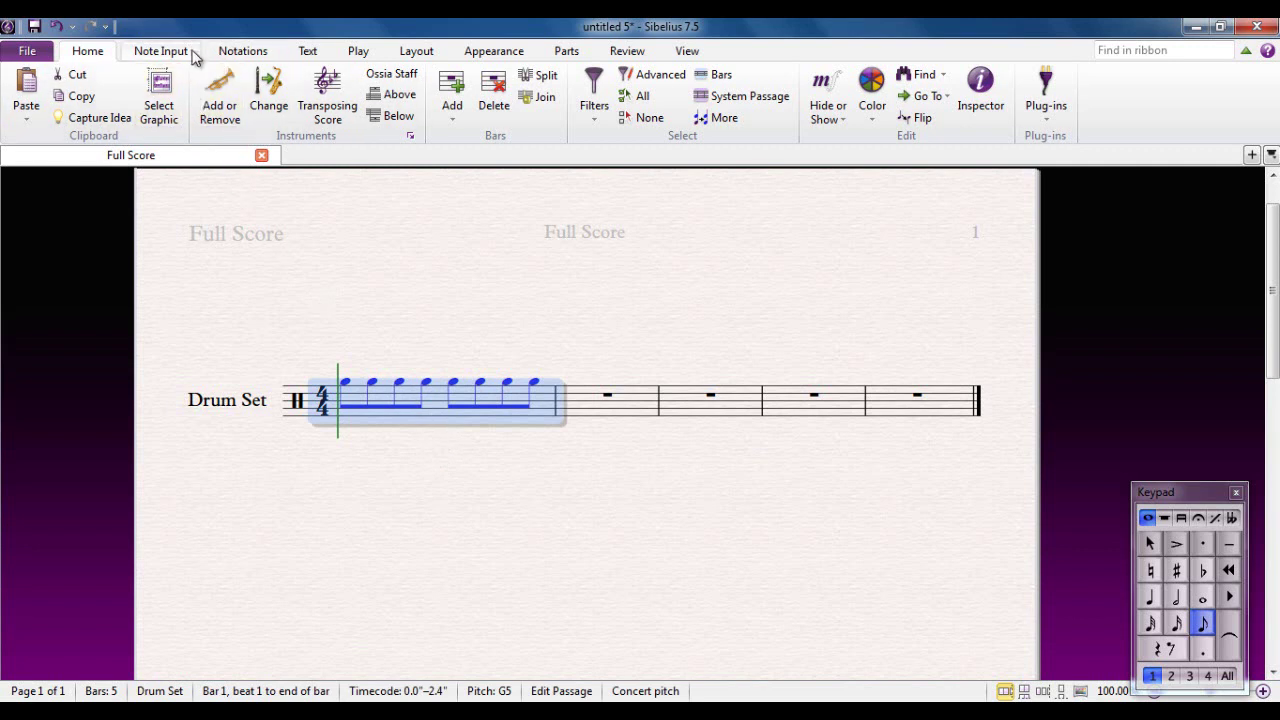
pyautogui.click(245, 55)
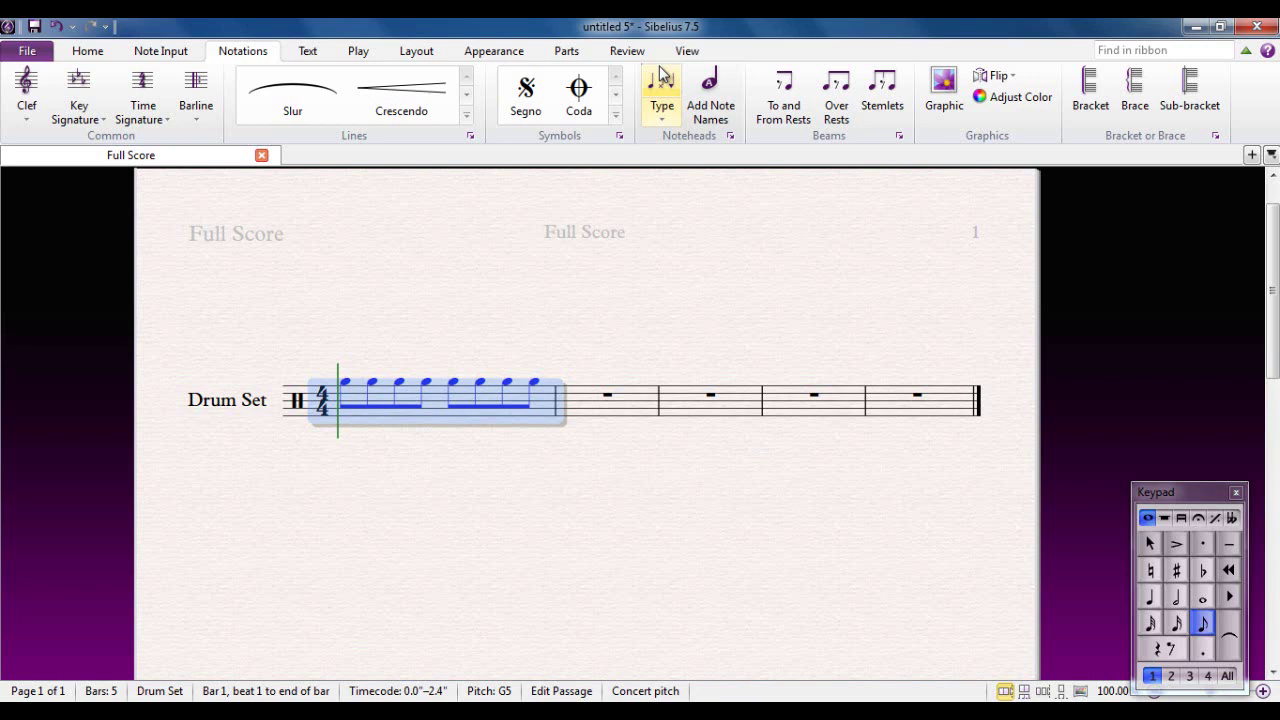
pyautogui.click(662, 119)
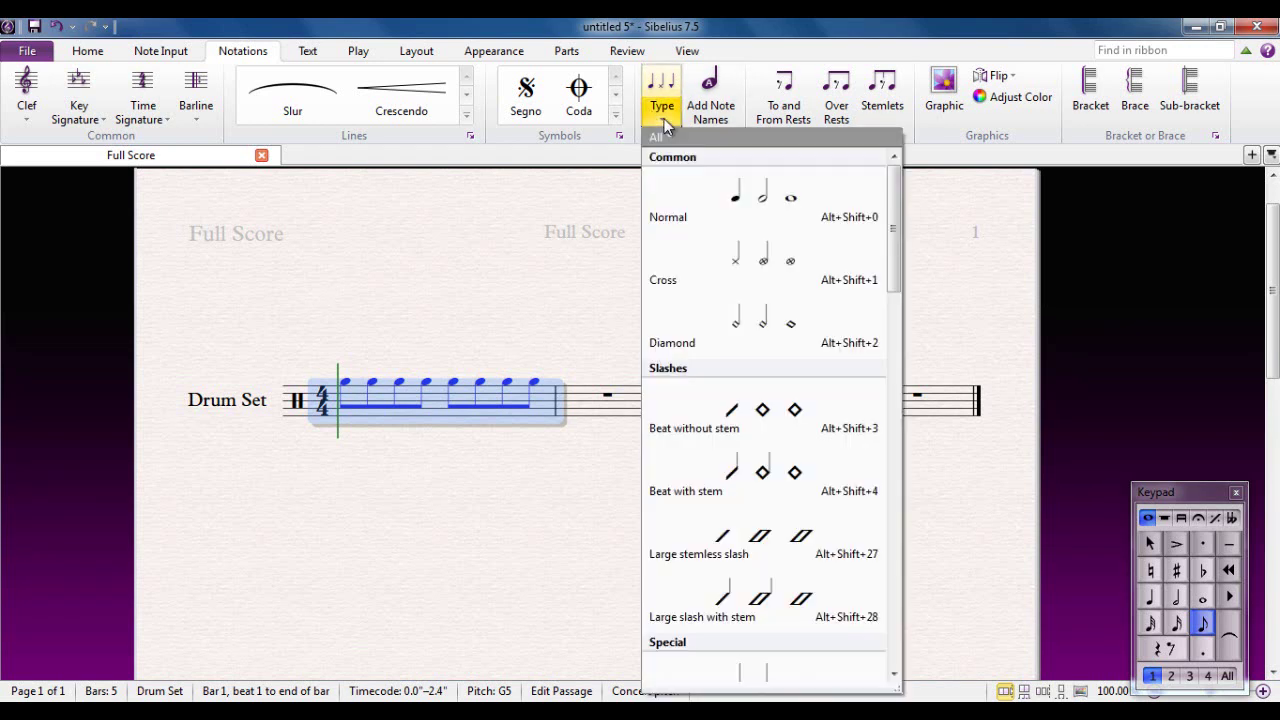
pyautogui.click(703, 276)
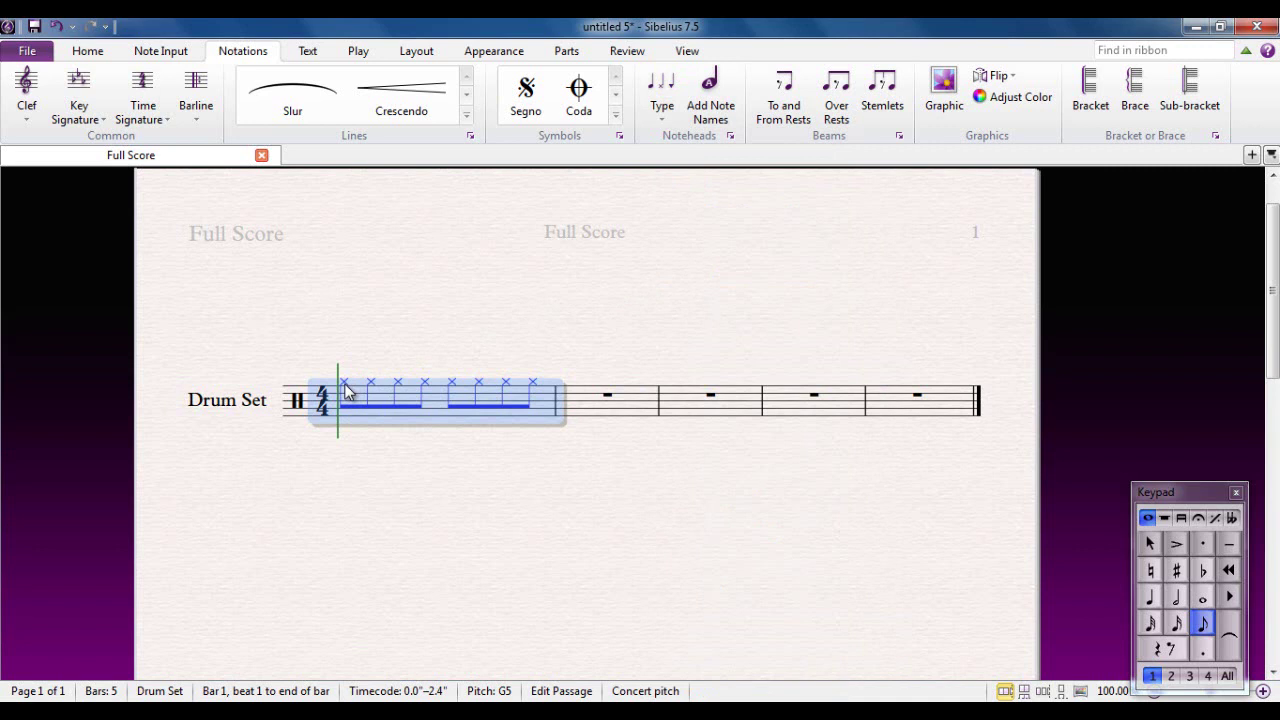
pyautogui.press('space')
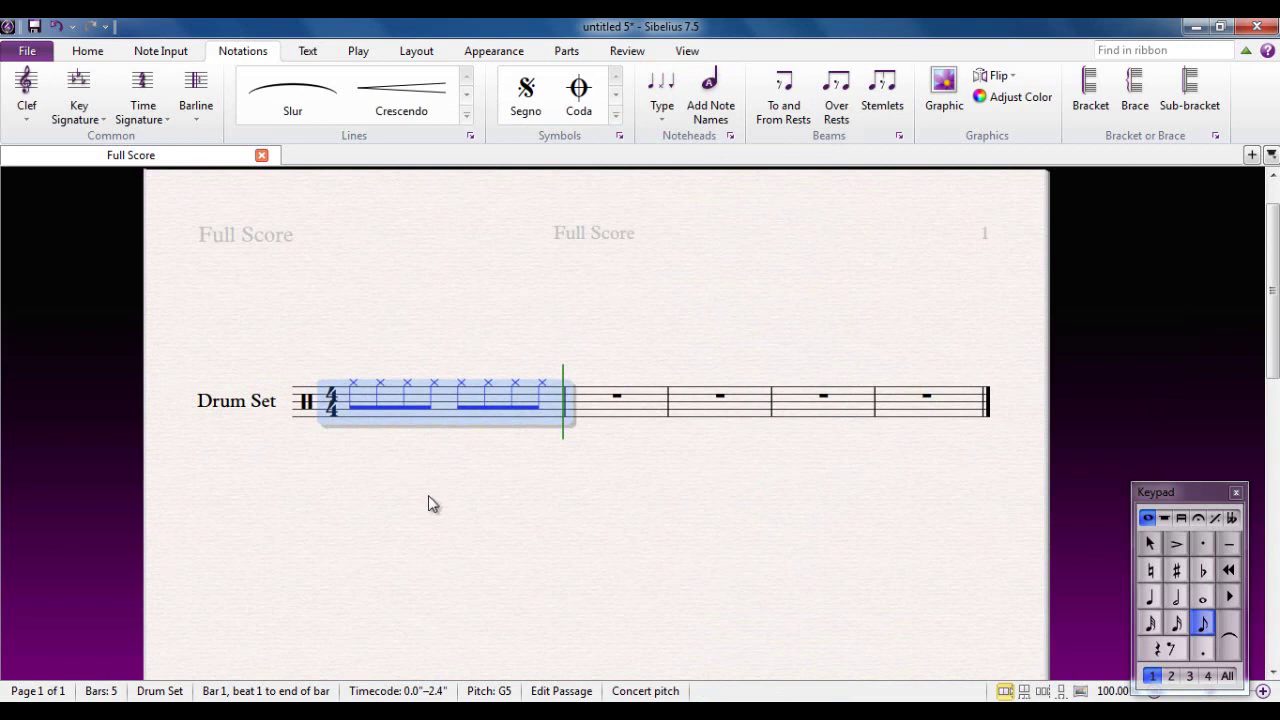
# Step: In voice 2, enter quarter notes on beats 1 and 2 of bar 1
pyautogui.click(428, 497)
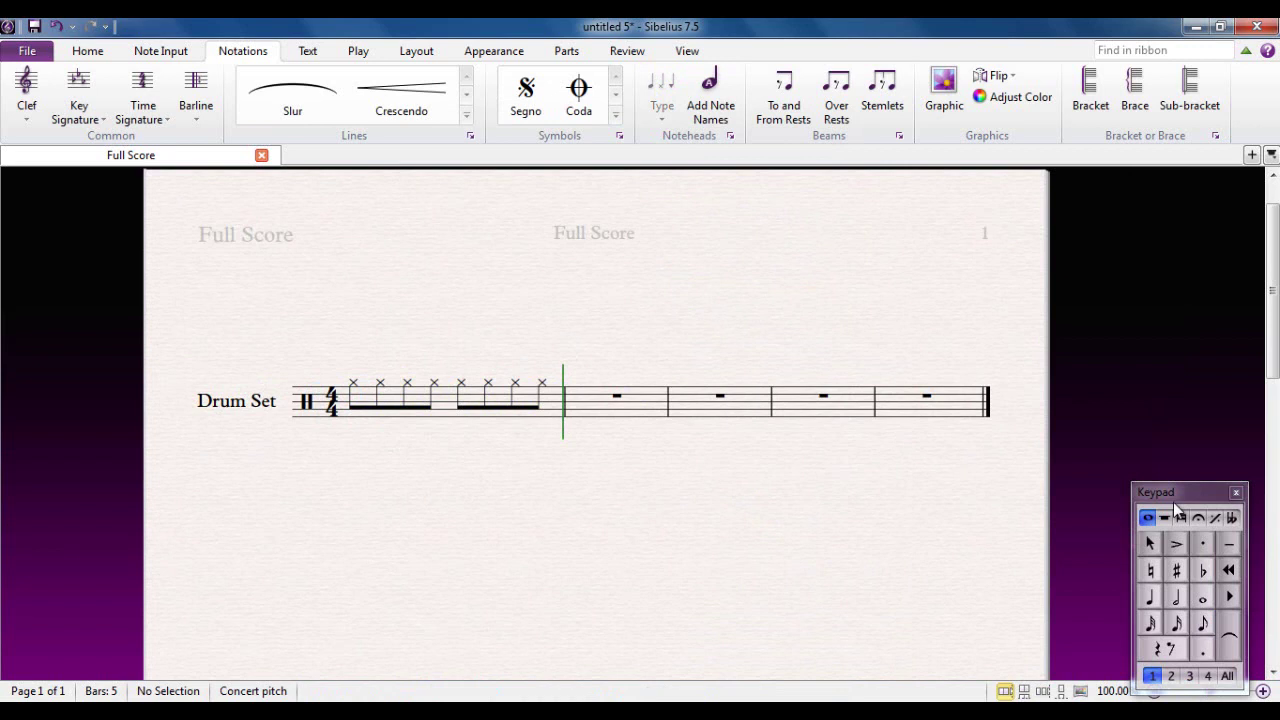
pyautogui.click(1172, 677)
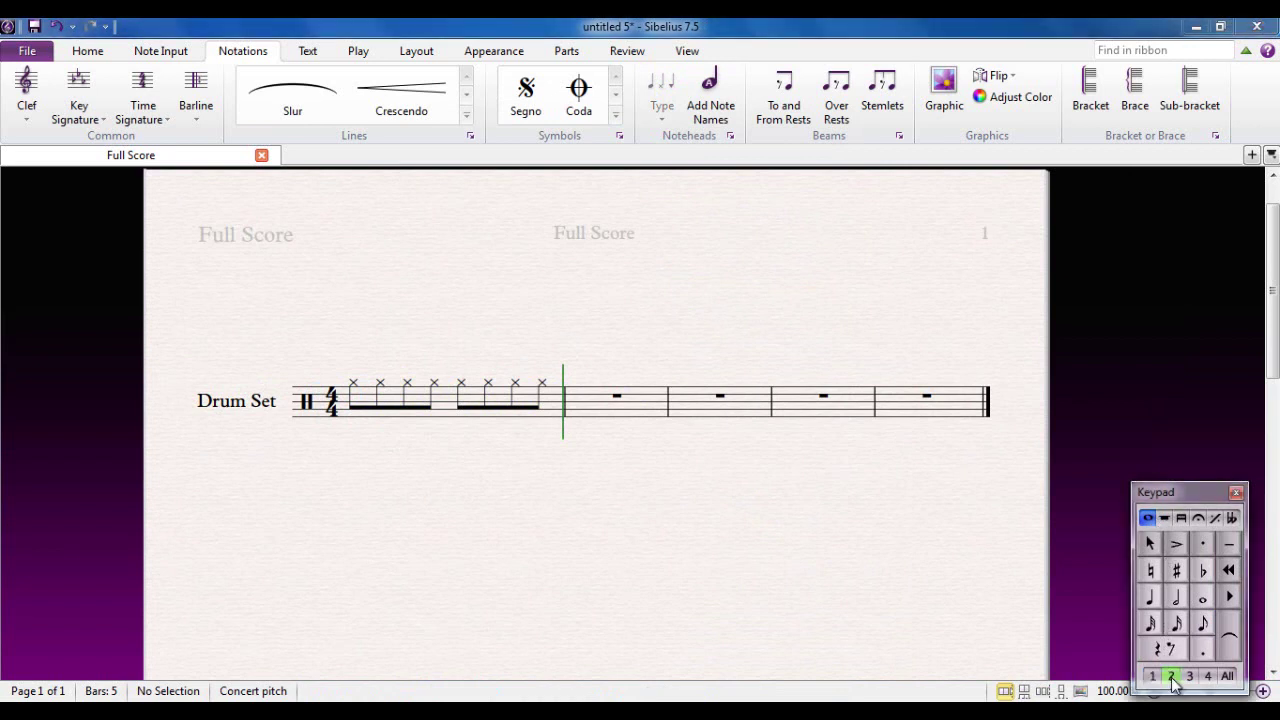
pyautogui.click(1150, 600)
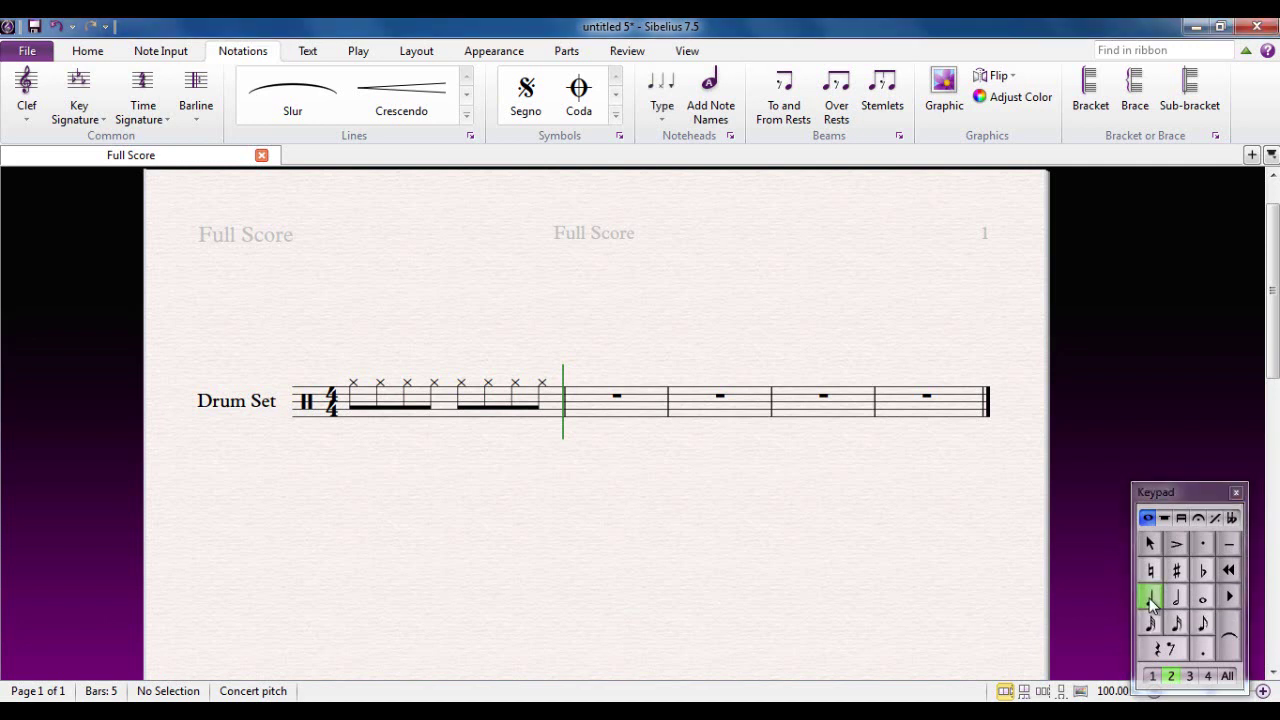
pyautogui.click(355, 412)
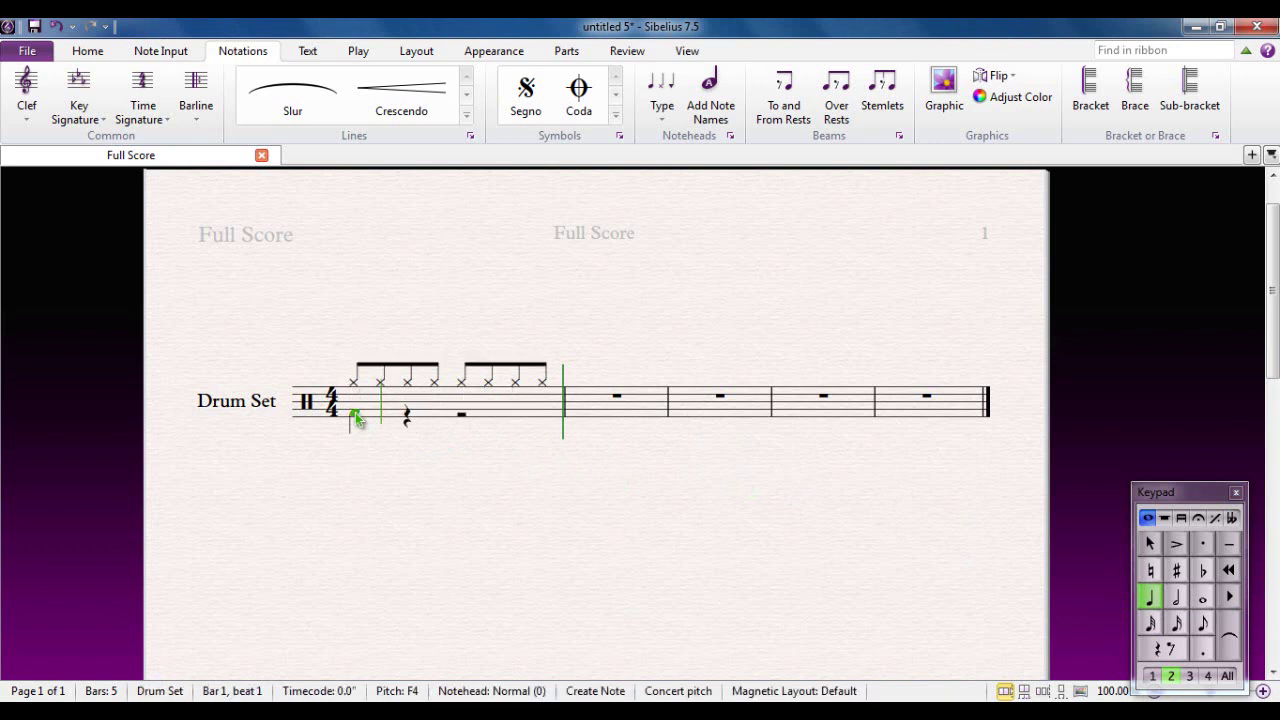
pyautogui.click(413, 397)
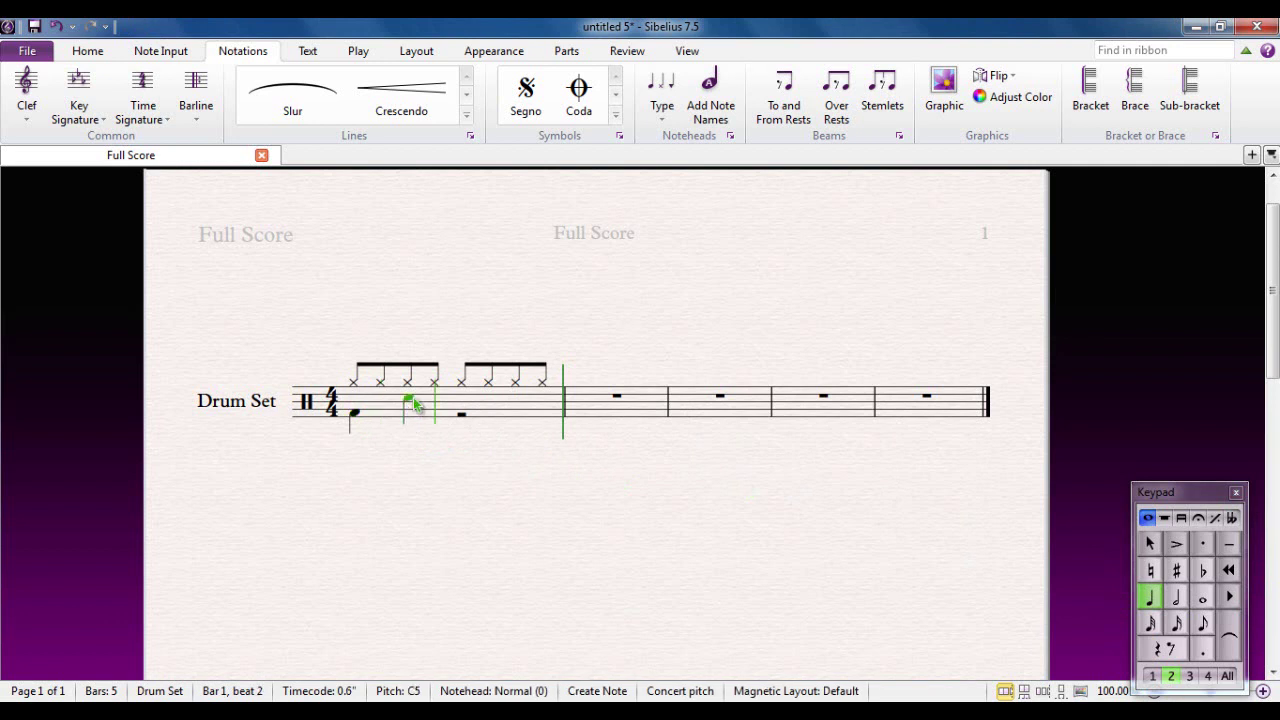
# Step: Add two eighth-note bass drums on beat 3 and a quarter snare on beat 4, then audition
pyautogui.click(1203, 623)
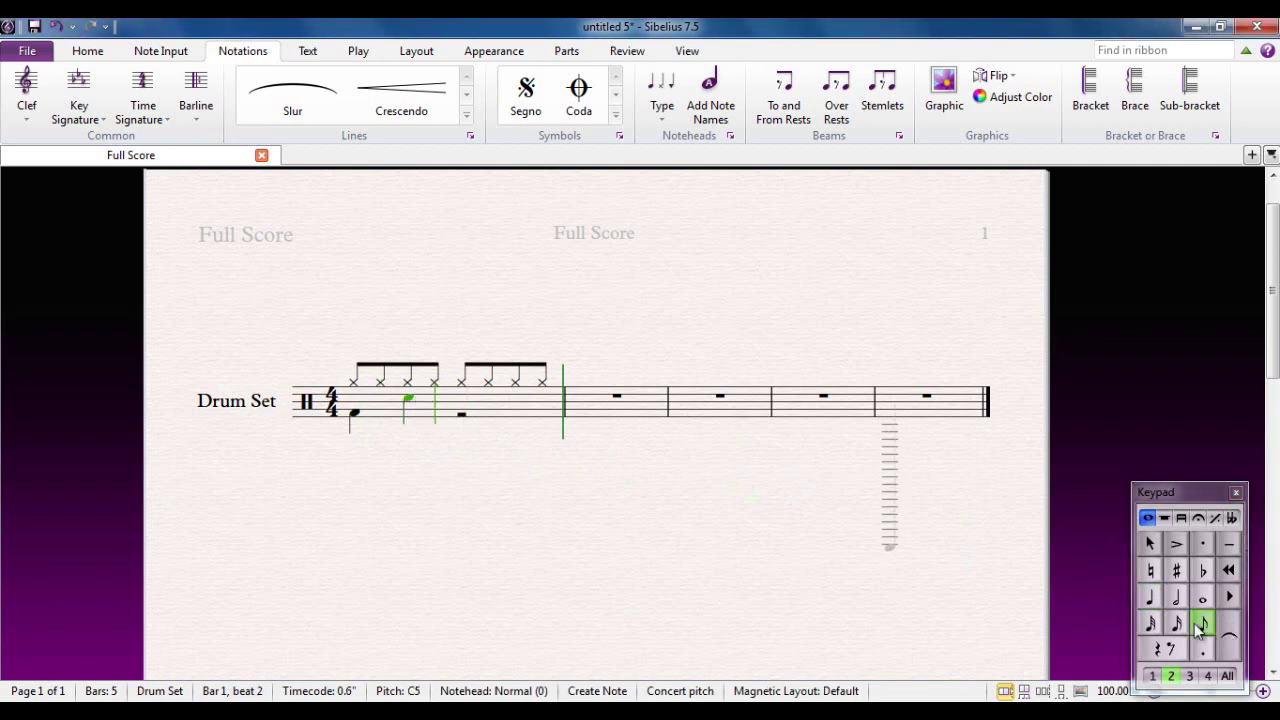
pyautogui.click(465, 414)
pyautogui.click(488, 413)
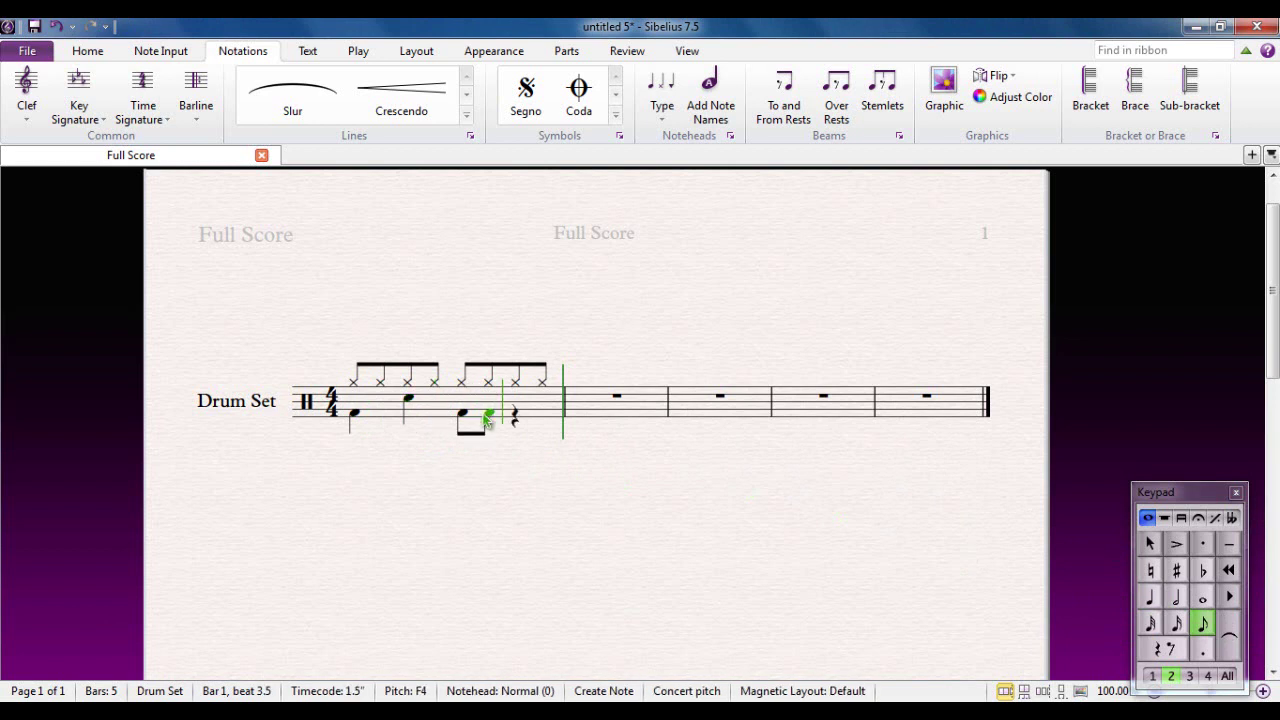
pyautogui.click(1146, 597)
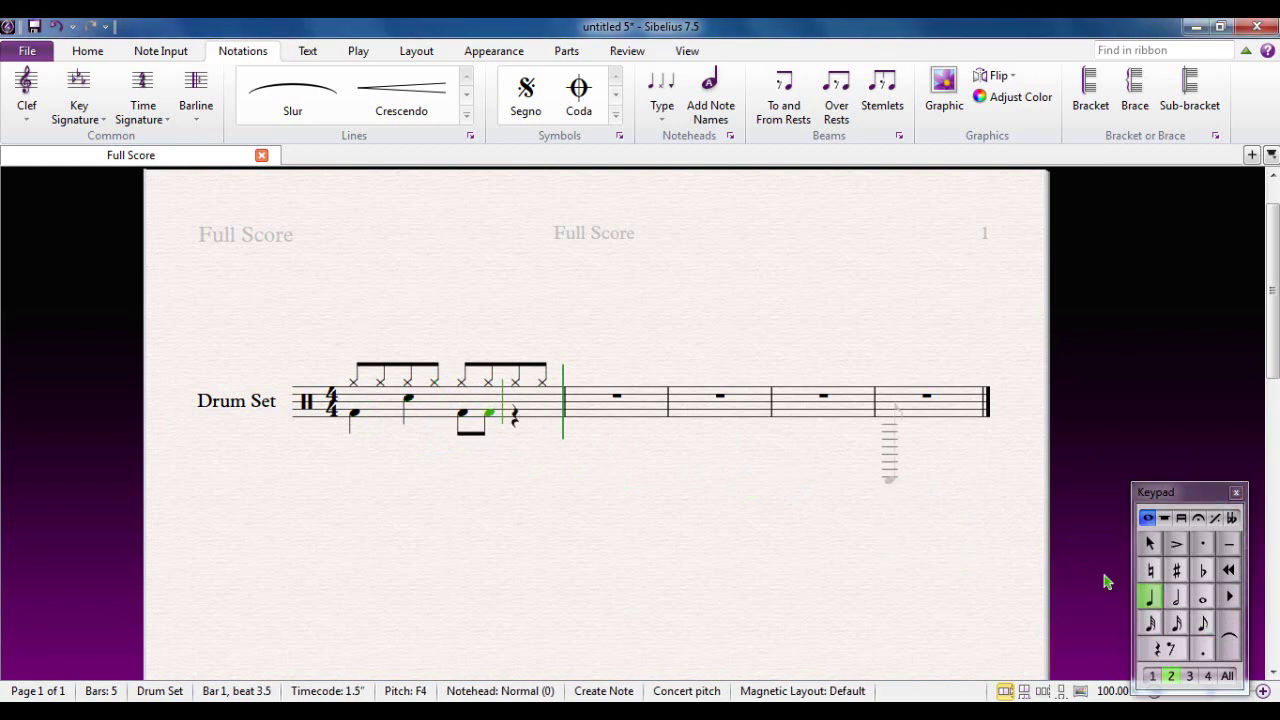
pyautogui.click(519, 399)
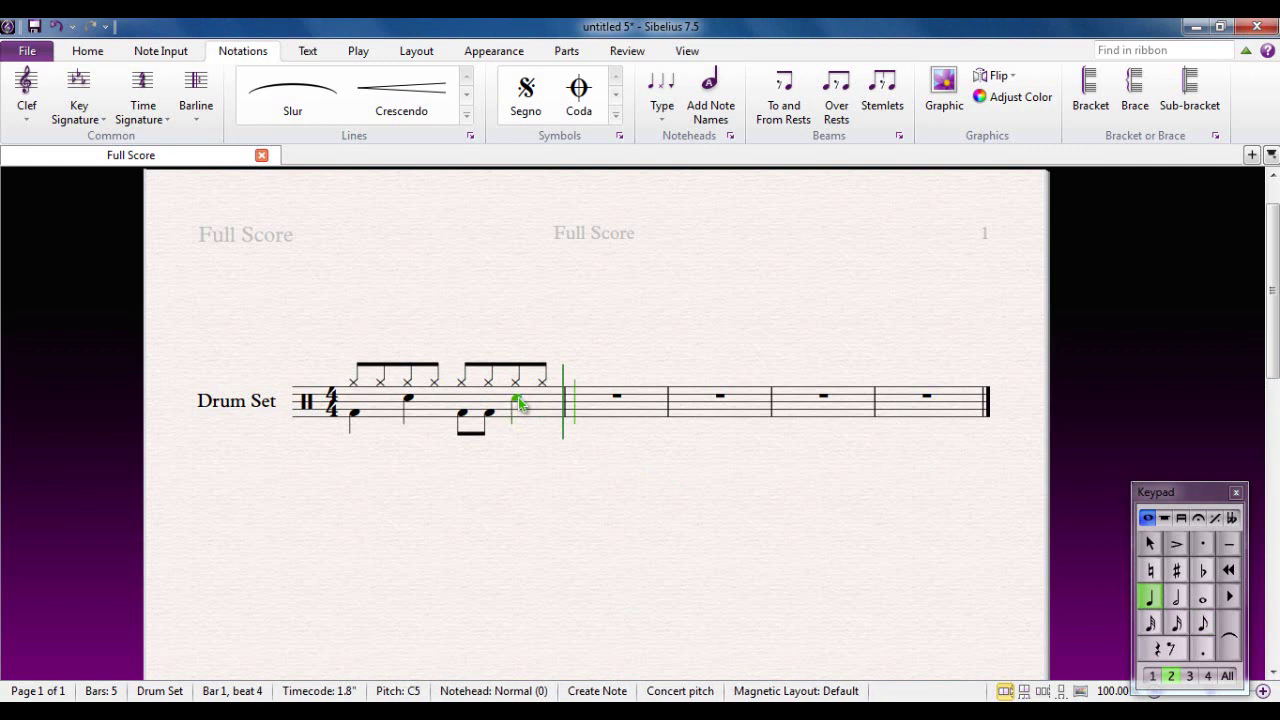
pyautogui.press('Escape')
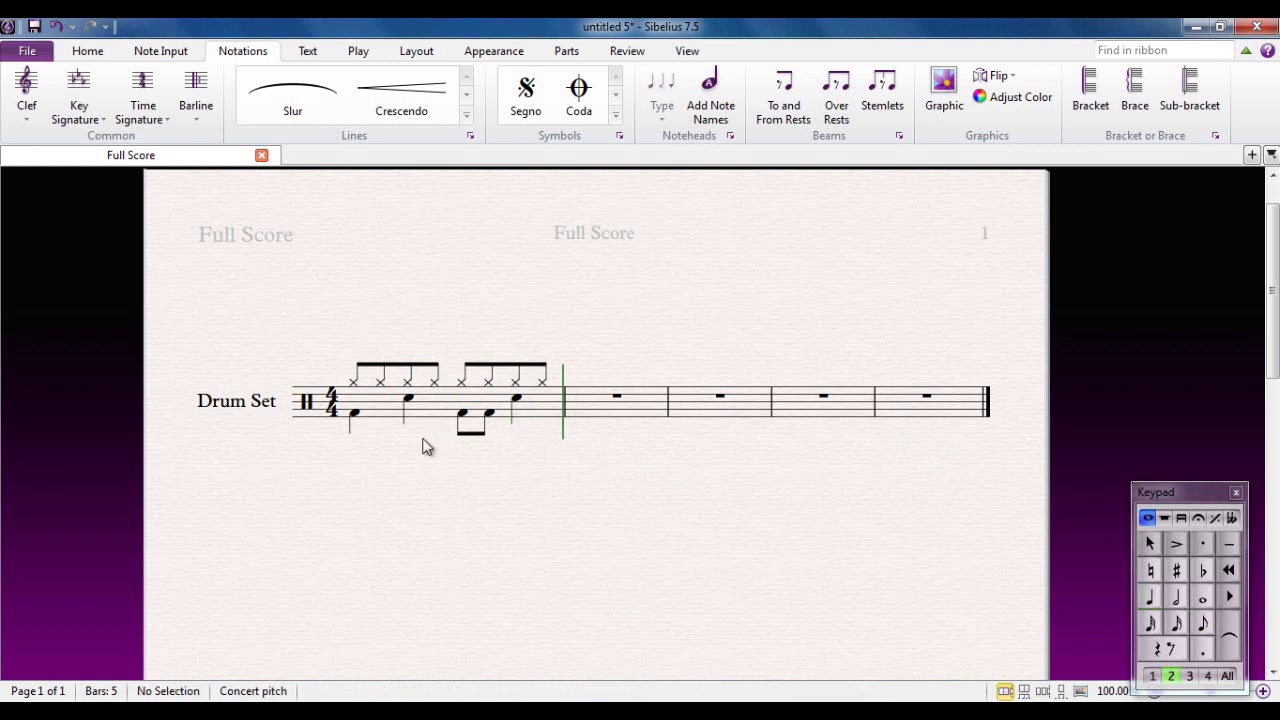
pyautogui.press('space')
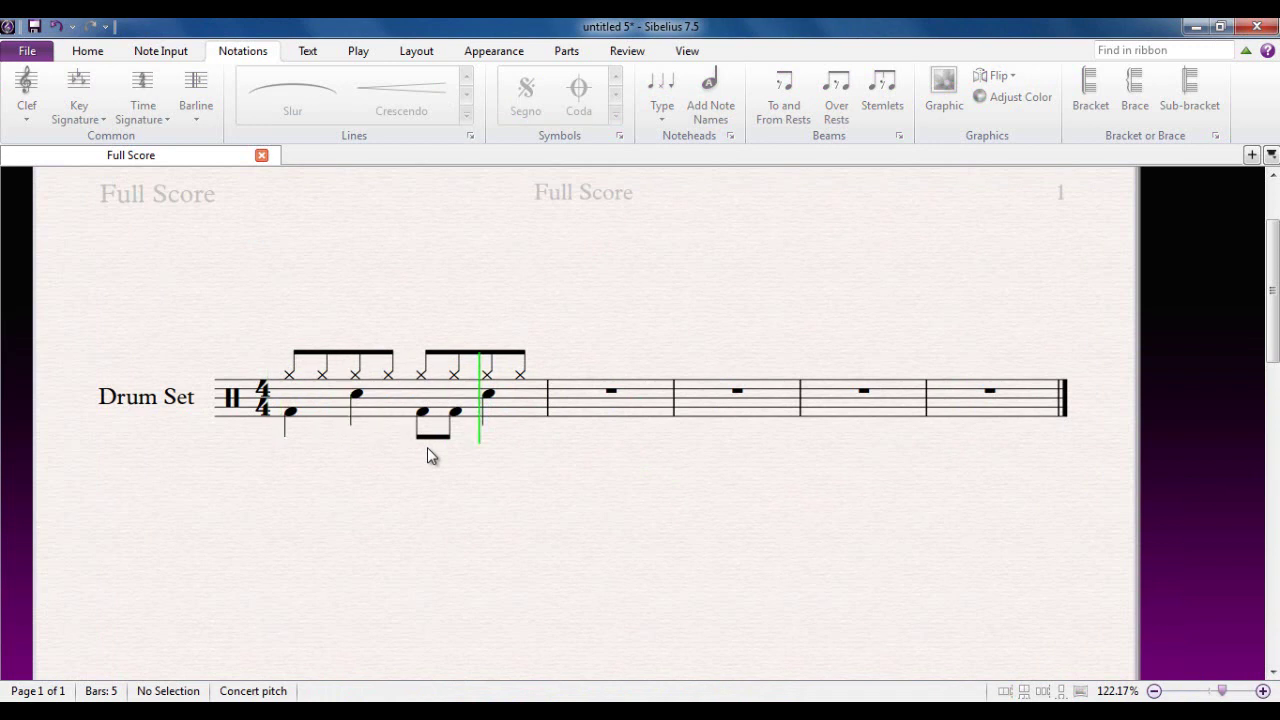
pyautogui.press('space')
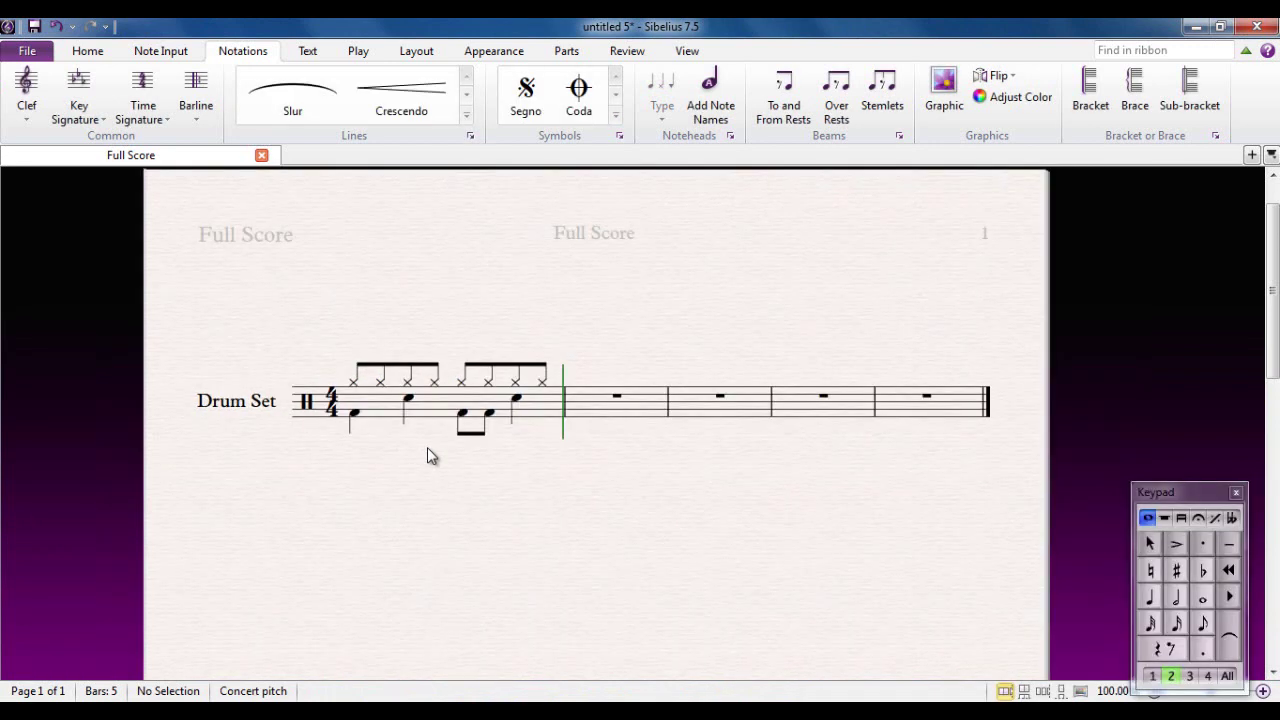
# Step: Mark bar 1's last hi-hat note (beat 4.5) as open and audition the groove
pyautogui.click(542, 383)
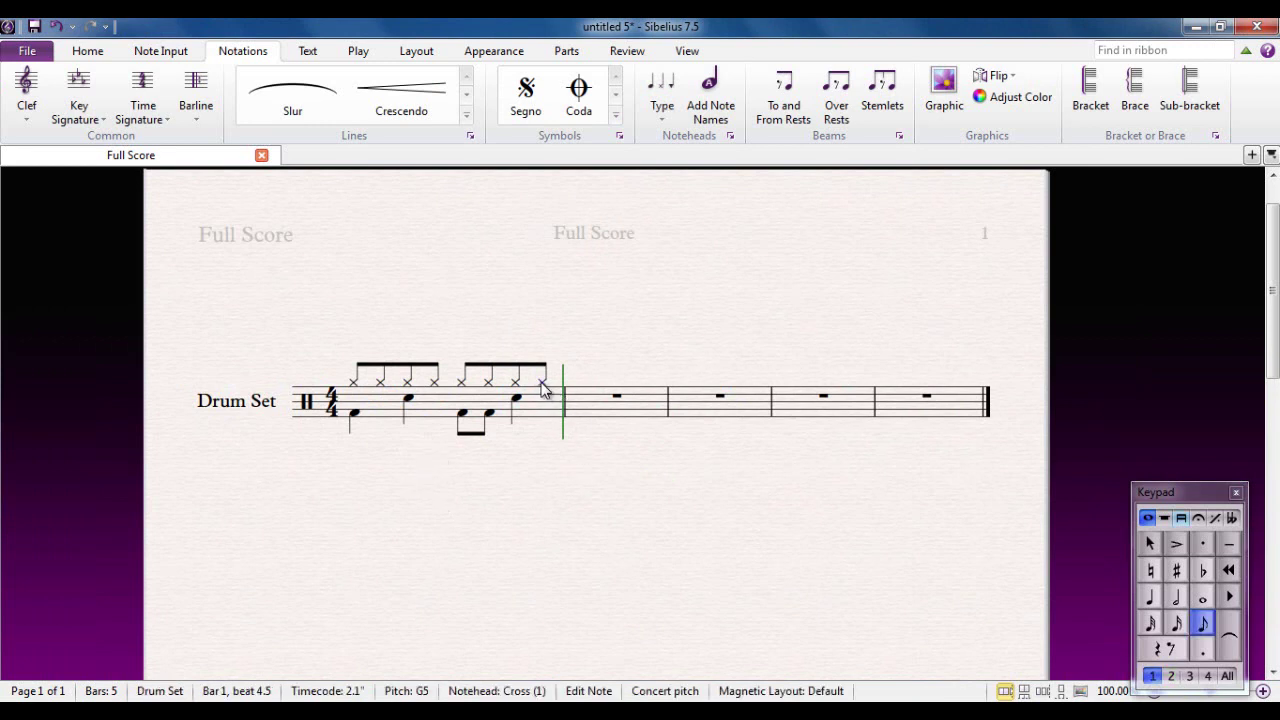
pyautogui.click(1197, 517)
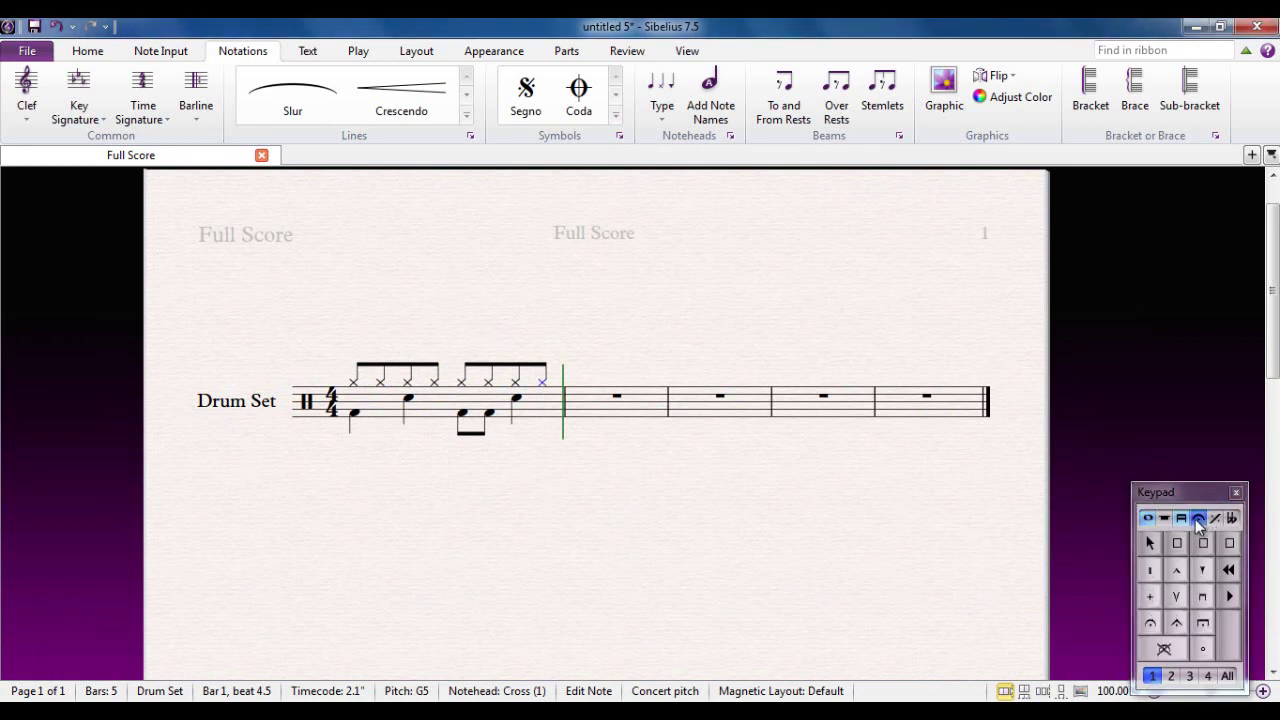
pyautogui.click(1203, 658)
pyautogui.click(538, 485)
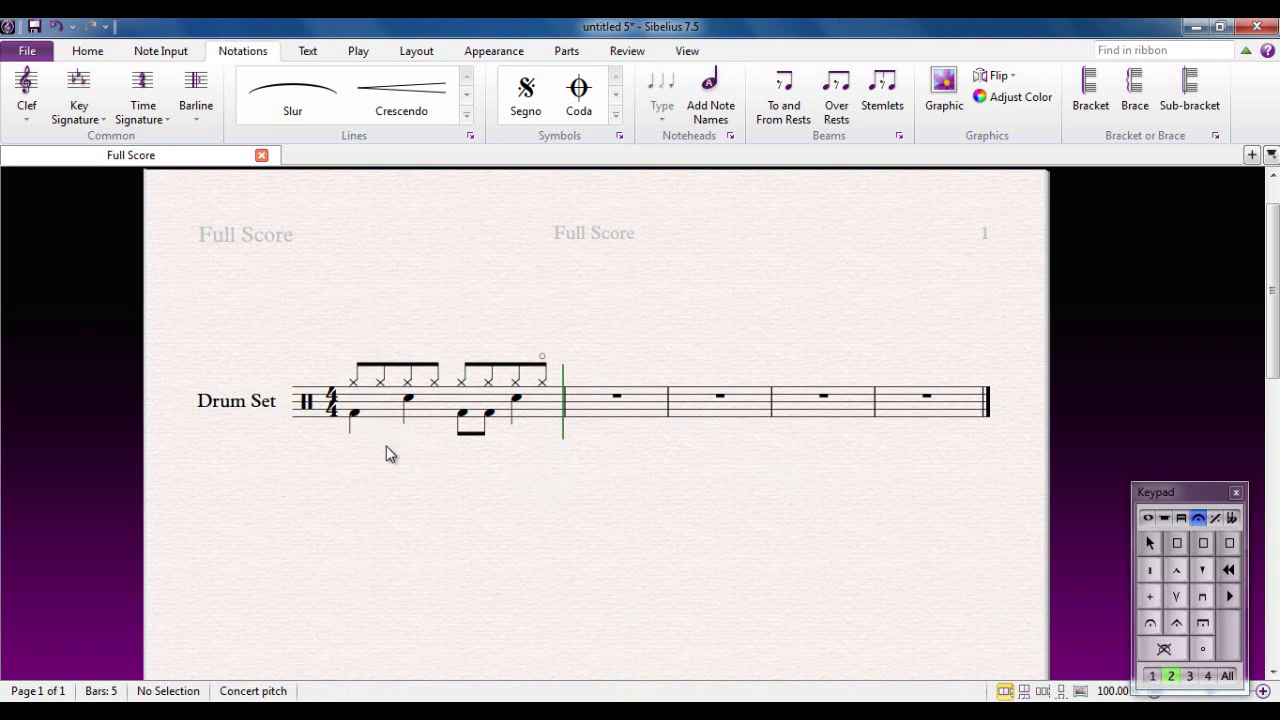
pyautogui.press('space')
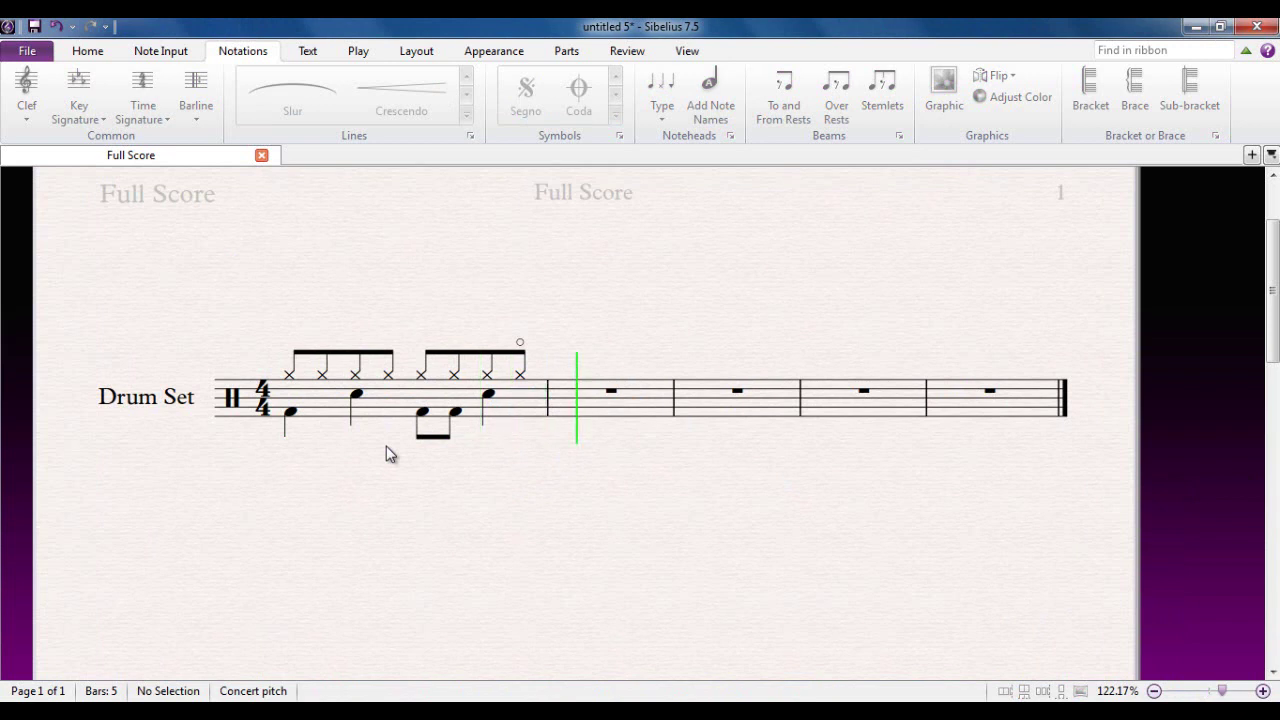
pyautogui.press('space')
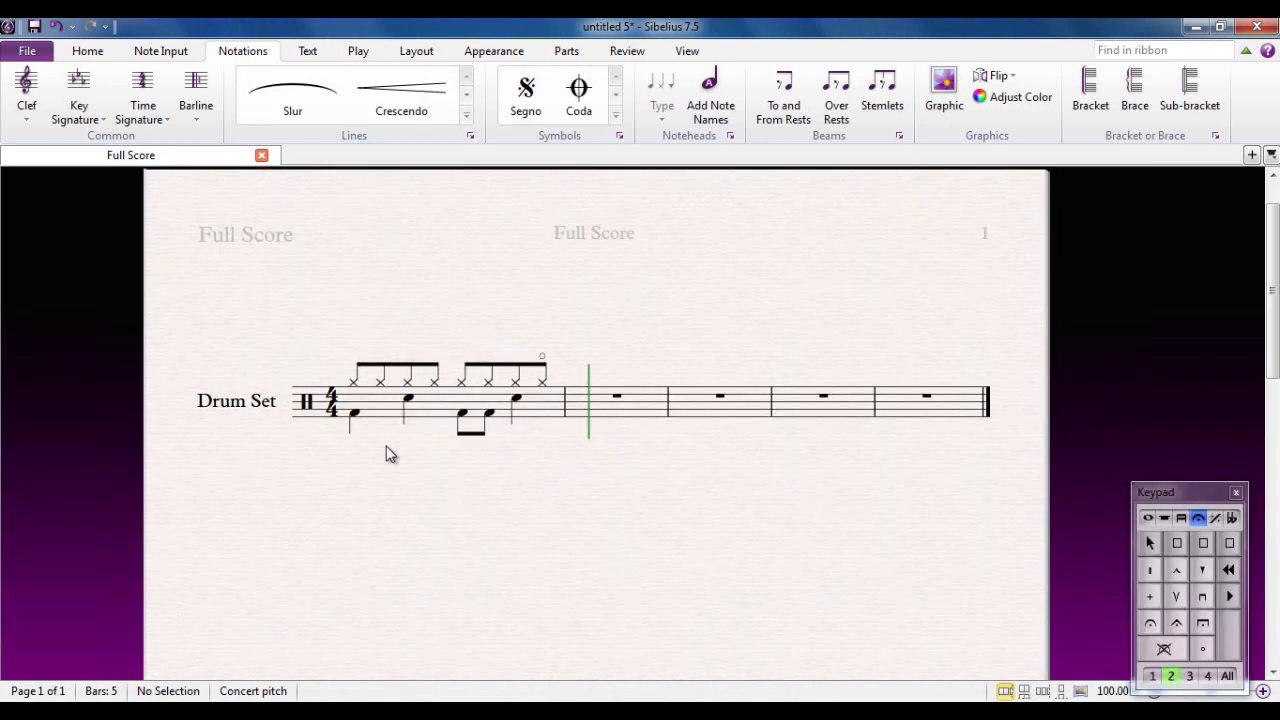
# Step: Mark the second hi-hat note (beat 1.5) as open and play bar 1 again
pyautogui.click(380, 382)
pyautogui.click(1203, 649)
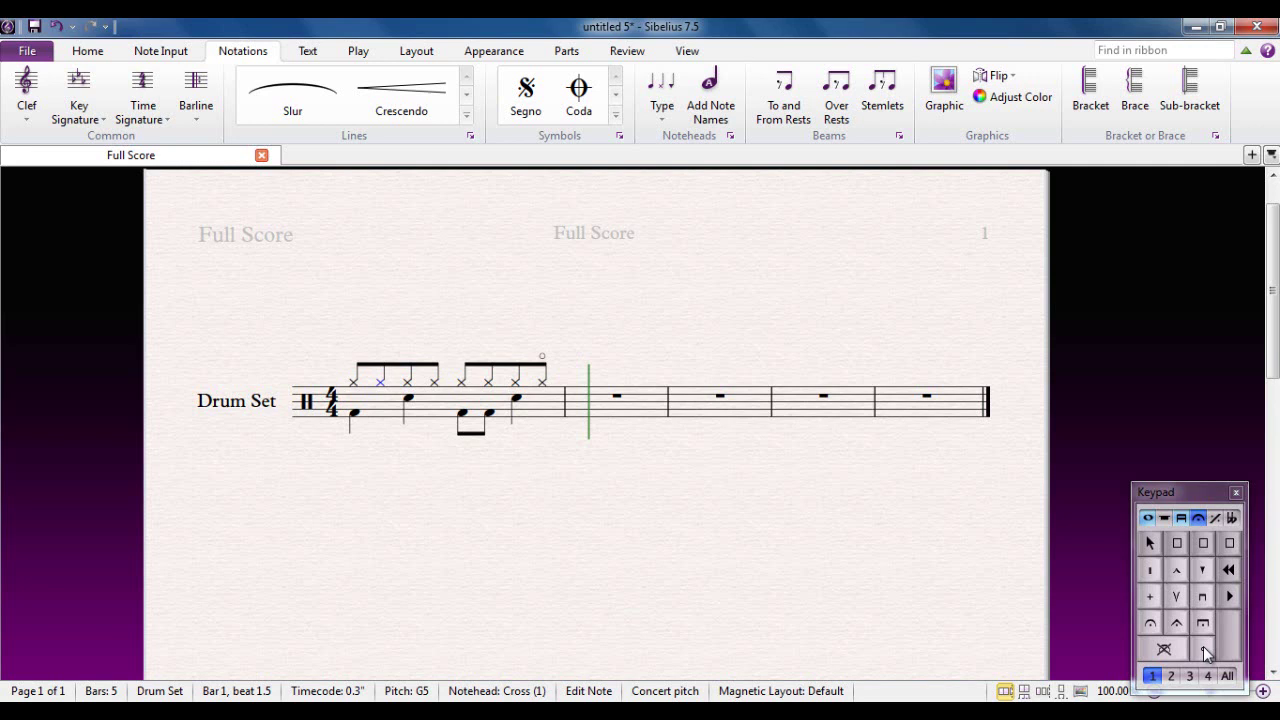
pyautogui.press('Escape')
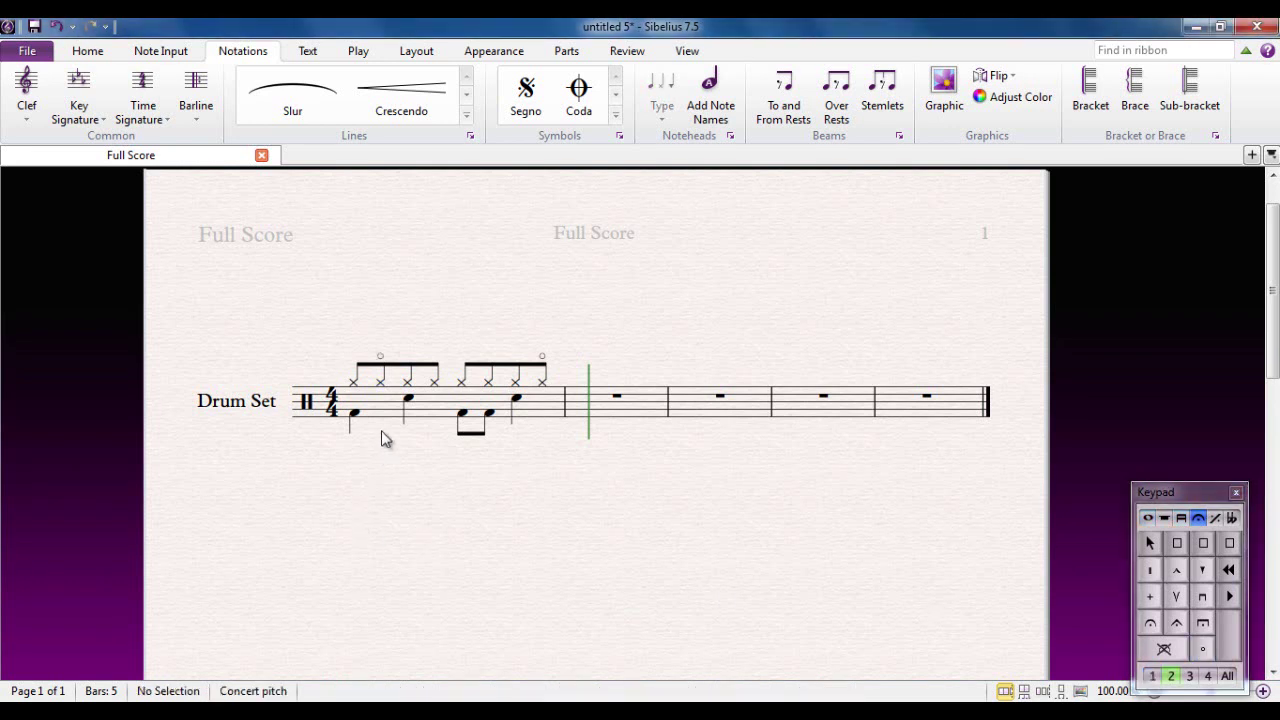
pyautogui.press('space')
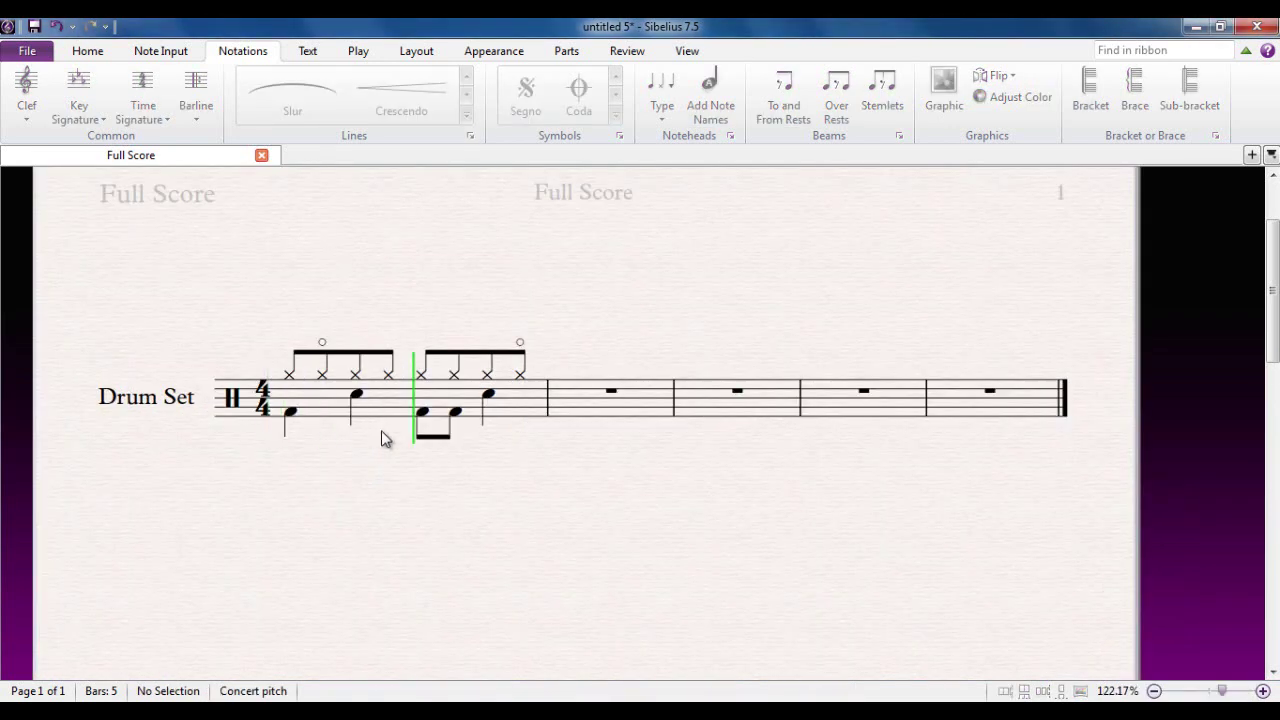
pyautogui.press('space')
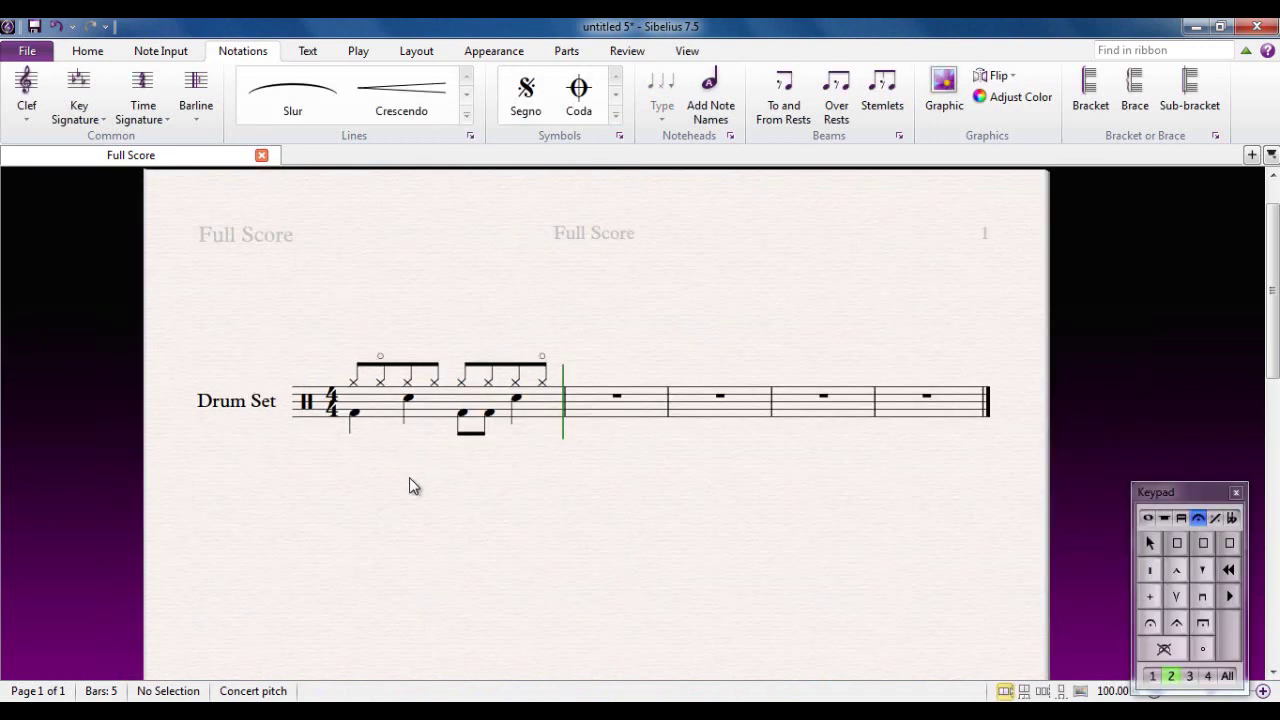
# Step: Repeat bar 1's complete groove into bar 2 with R
pyautogui.click(436, 410)
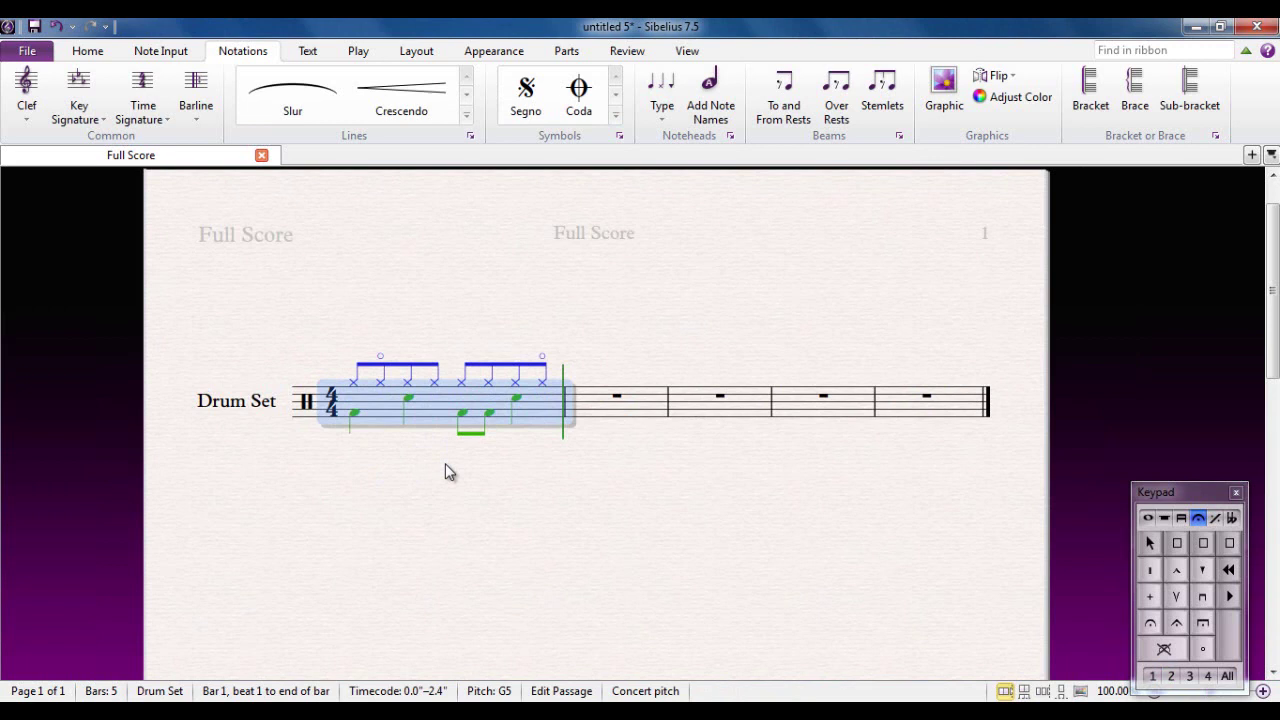
pyautogui.press('r')
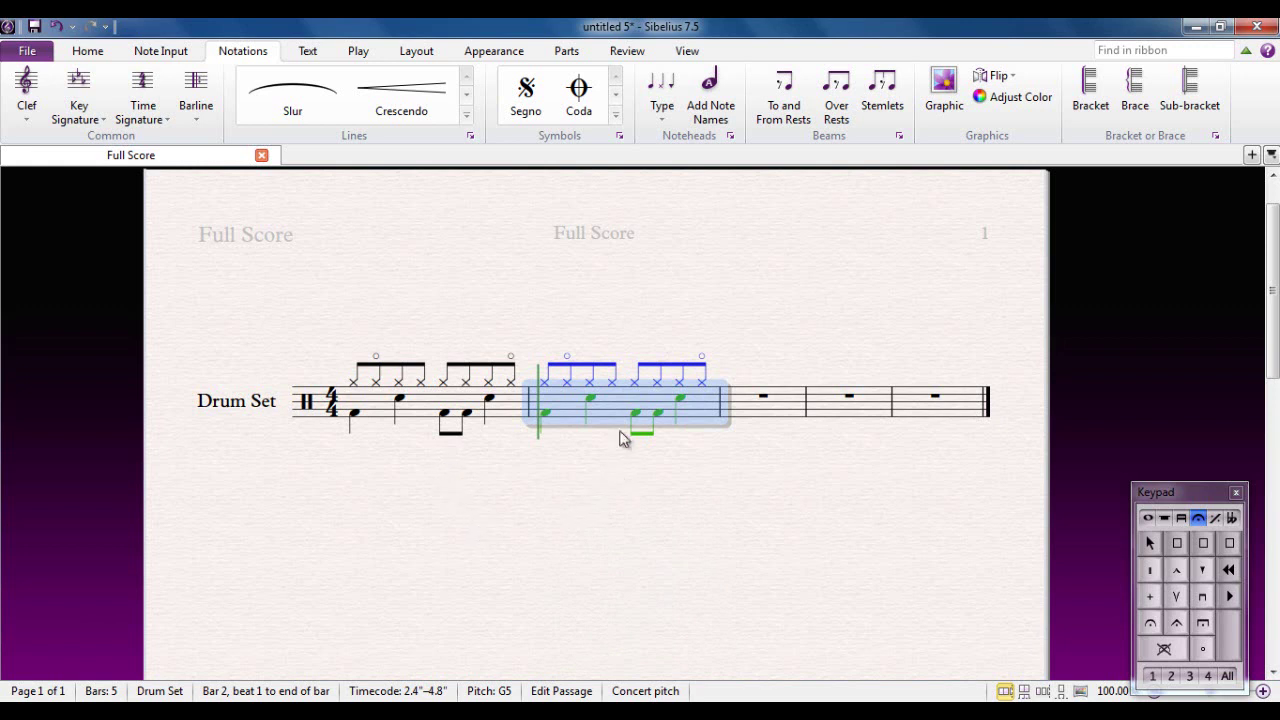
# Step: Remove the open marking from bar 2's second hi-hat and make the beat-1 bass drum a dotted quarter
pyautogui.click(593, 446)
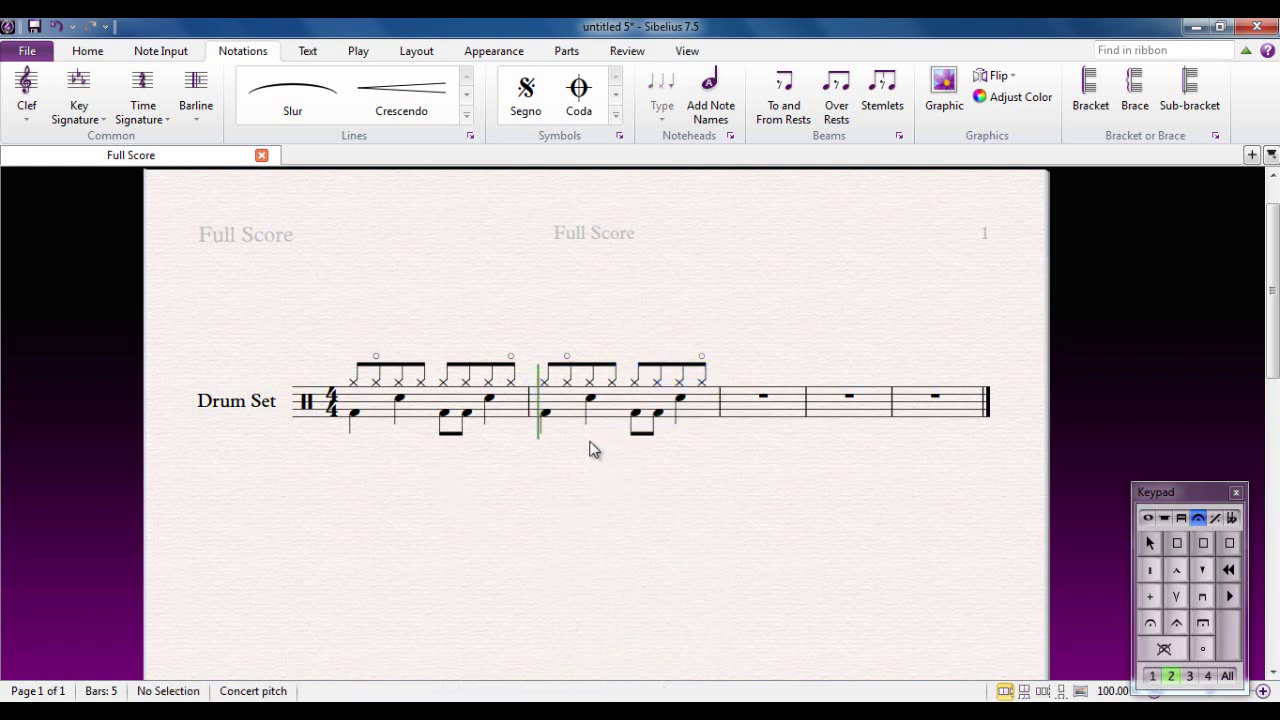
pyautogui.click(568, 387)
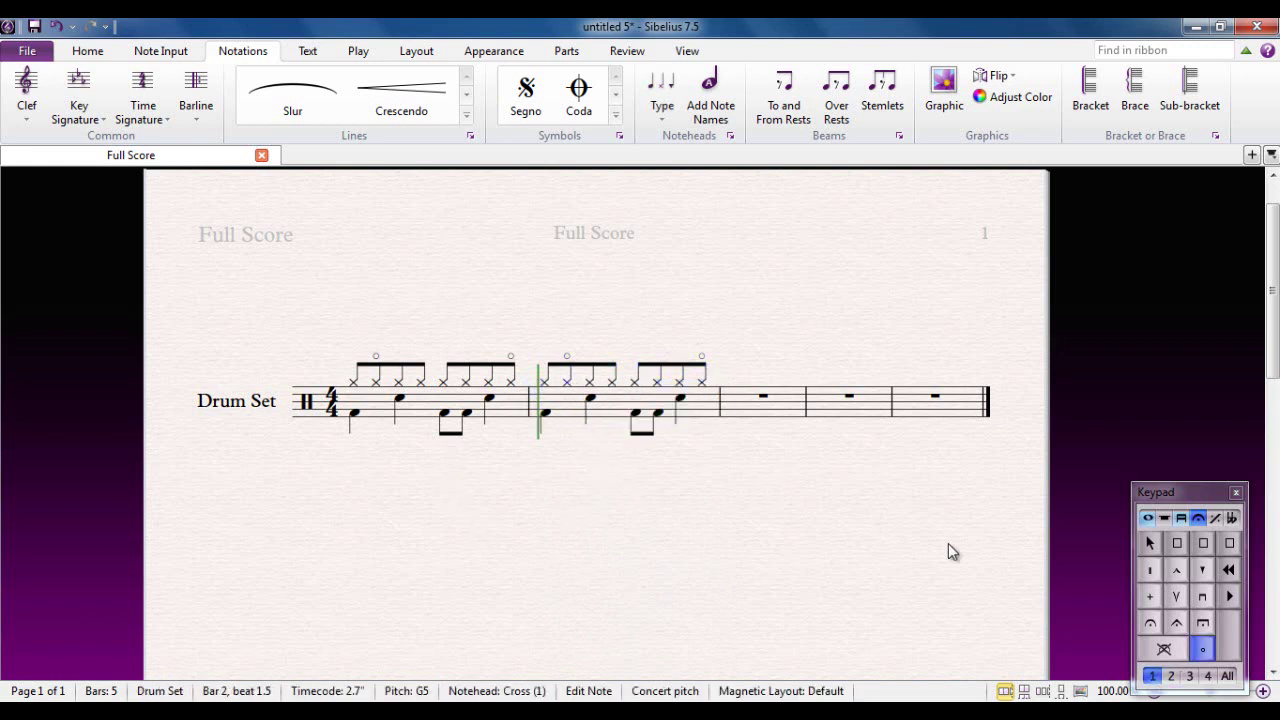
pyautogui.click(1203, 652)
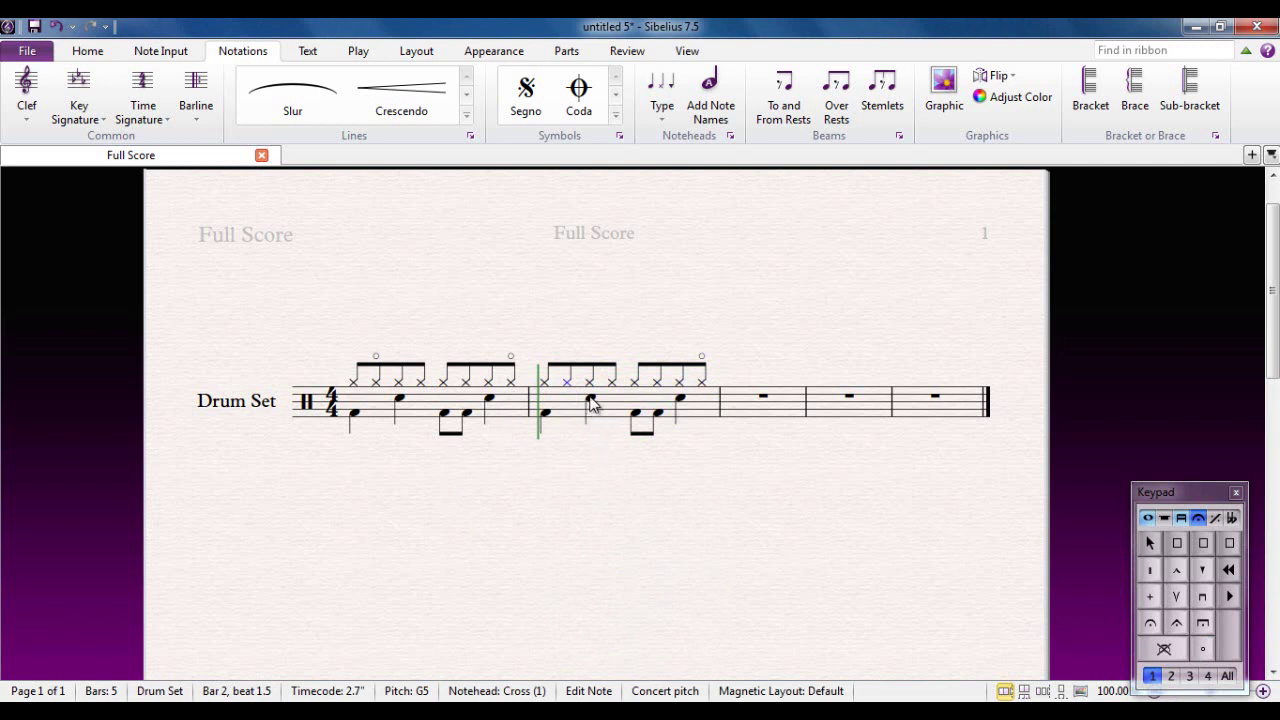
pyautogui.click(545, 413)
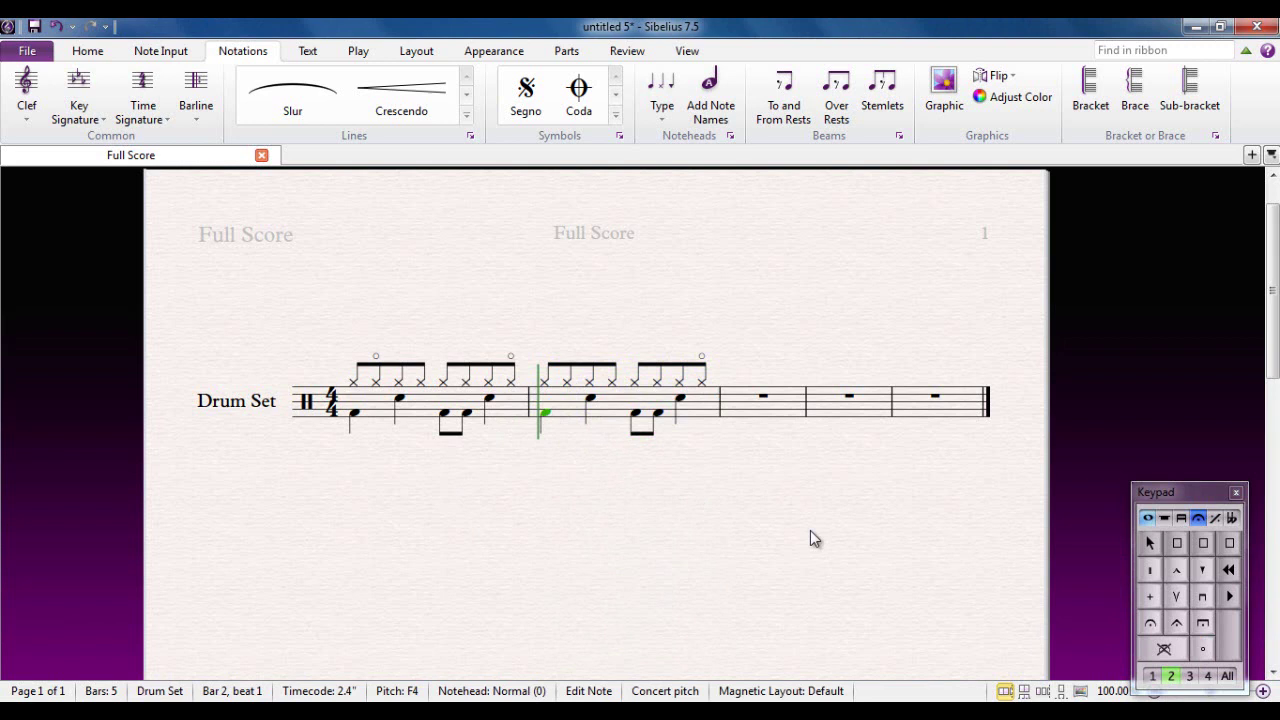
pyautogui.press('F7')
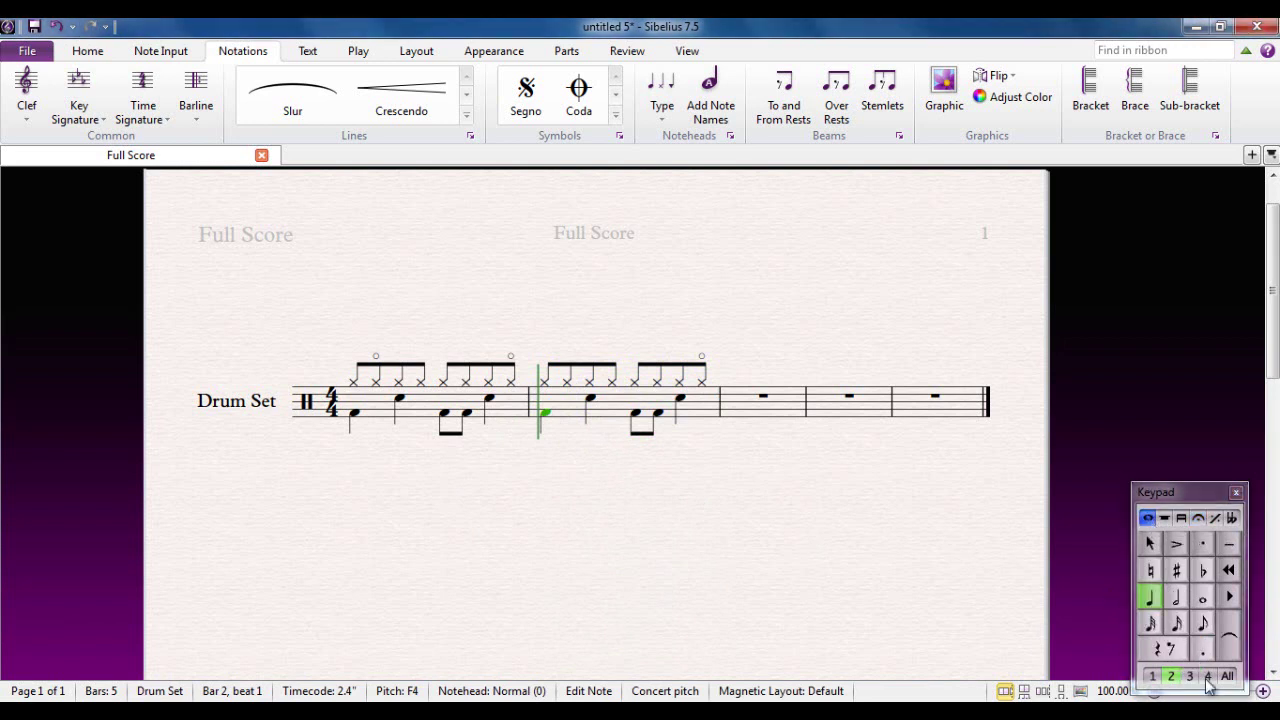
pyautogui.click(1204, 651)
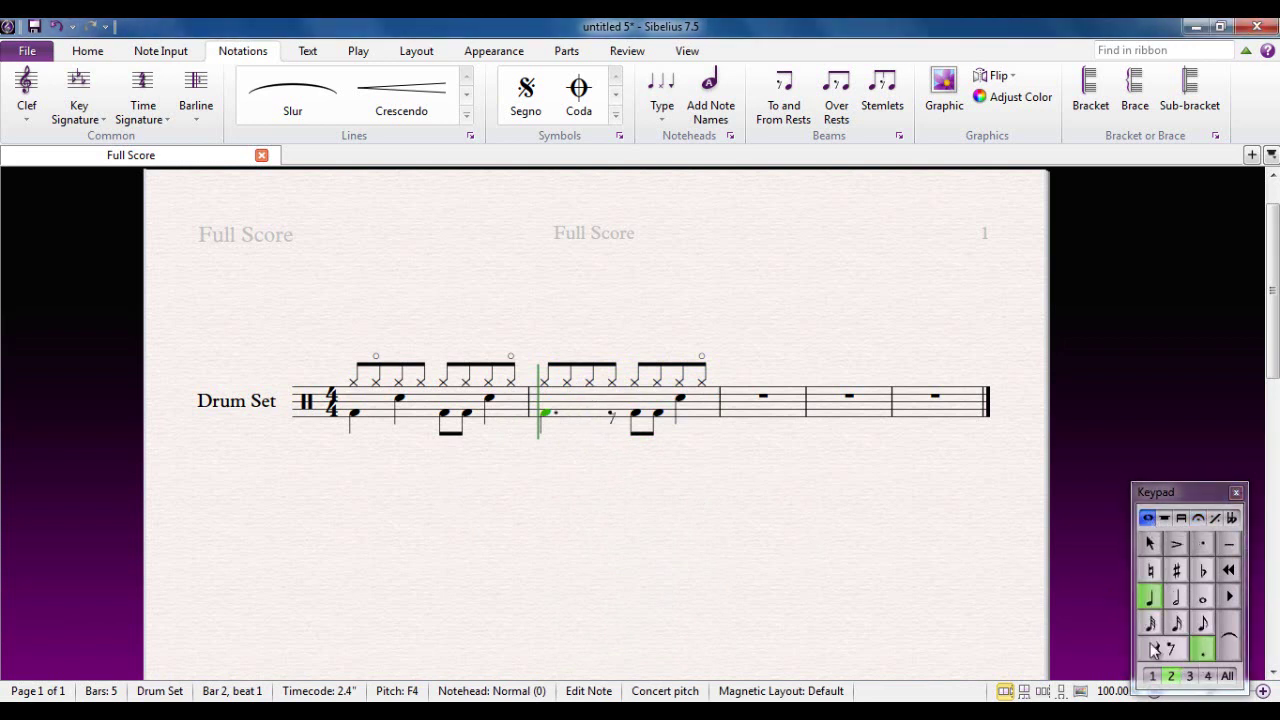
# Step: Replace the eighth rest at beat 2.5 of bar 2 with a snare eighth note
pyautogui.click(611, 413)
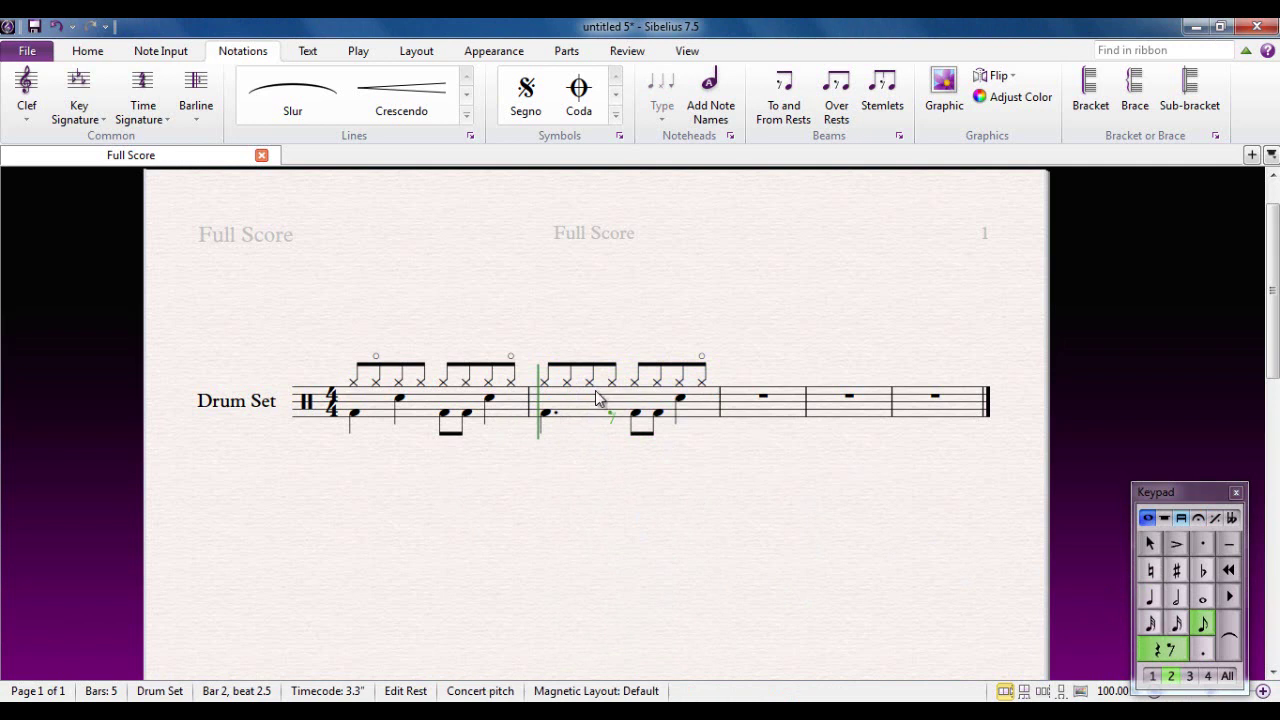
pyautogui.press('n')
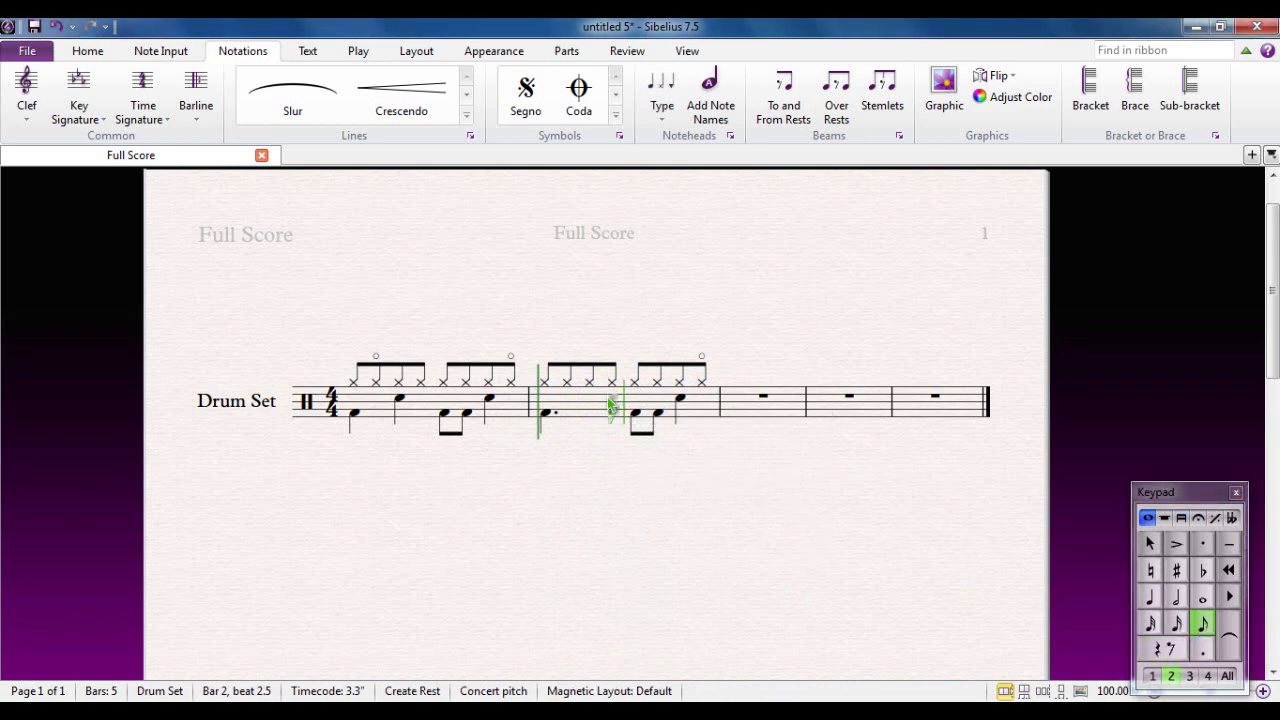
pyautogui.click(613, 404)
pyautogui.press('Escape')
pyautogui.press('Escape')
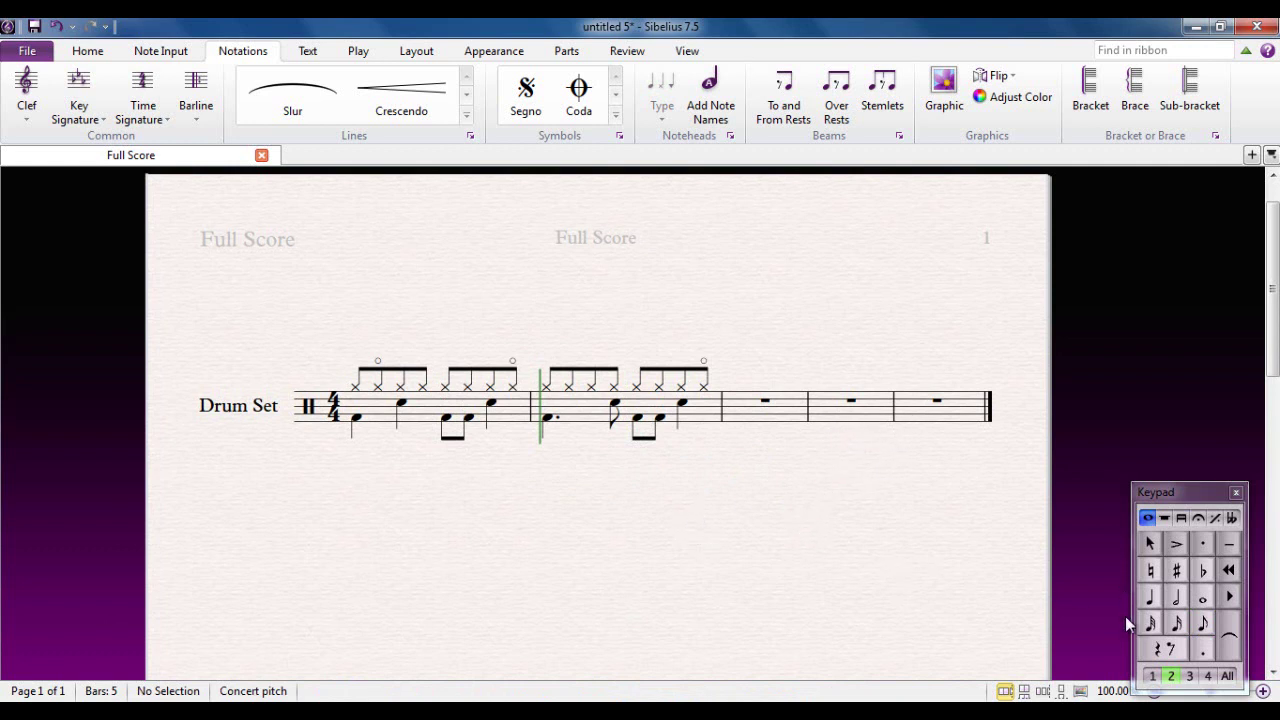
# Step: In voice 1, start bar 4 with top-line eighths, a bass drum on beat 1 and snare on beat 2
pyautogui.click(1153, 677)
pyautogui.click(1203, 625)
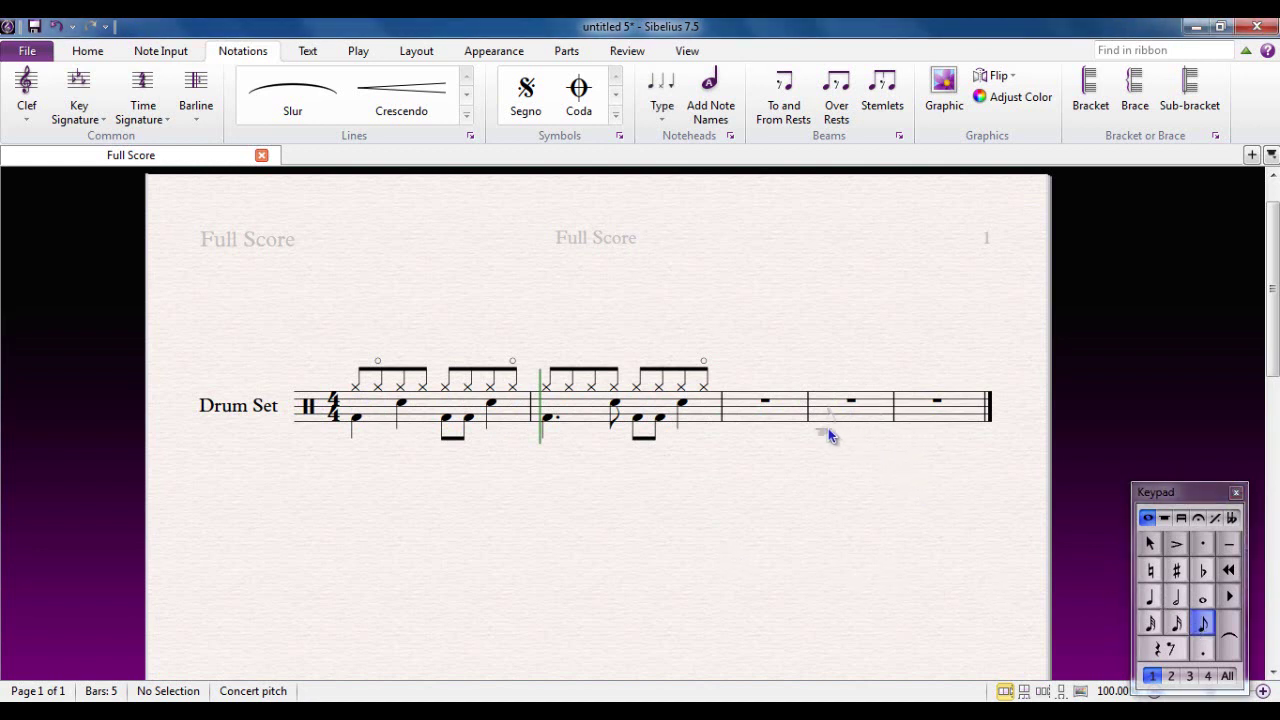
pyautogui.click(820, 390)
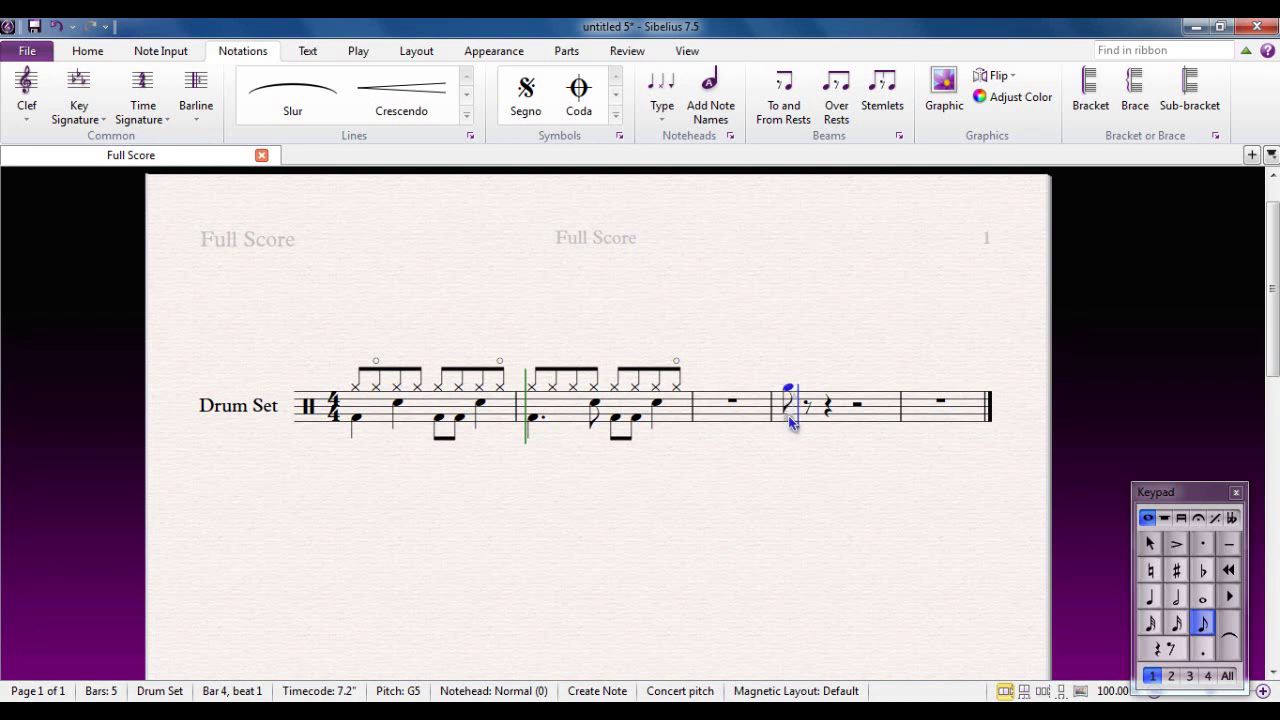
pyautogui.keyDown('ctrl'); pyautogui.click(789, 421); pyautogui.keyUp('ctrl')
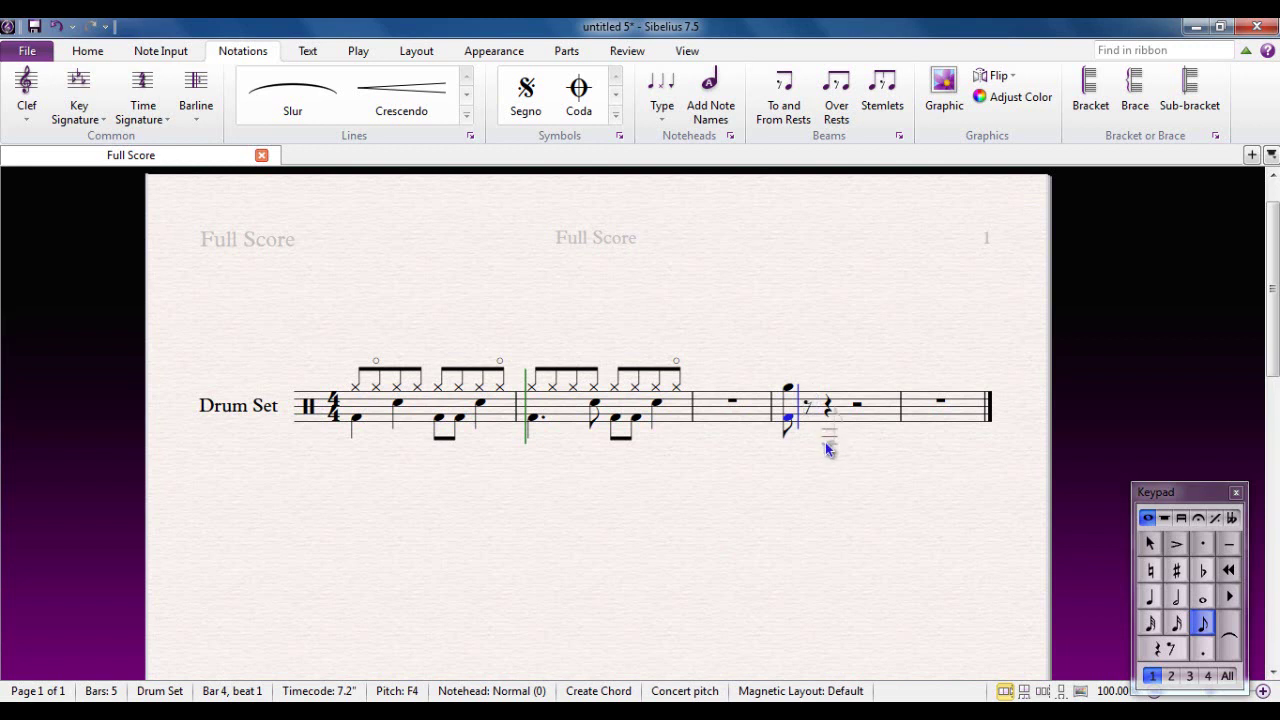
pyautogui.press('g')
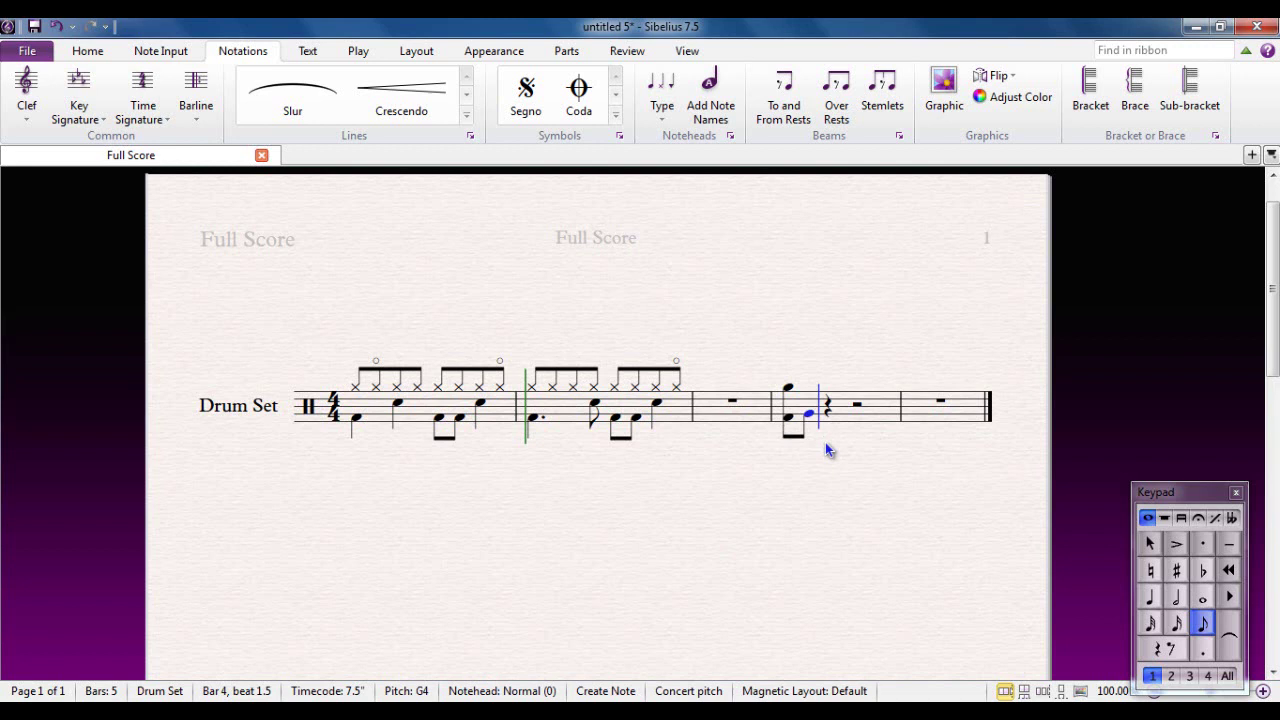
pyautogui.hotkey('ctrl', 'Up')
pyautogui.press('g')
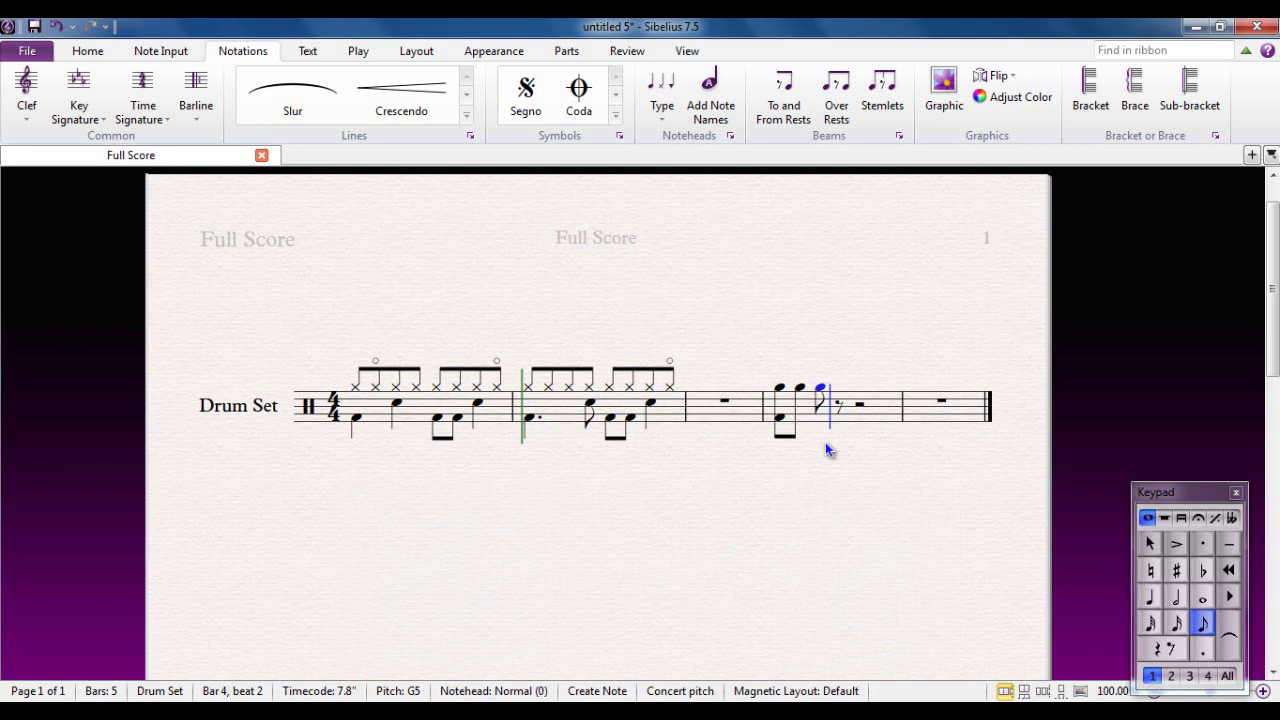
pyautogui.hotkey('shift', '5')
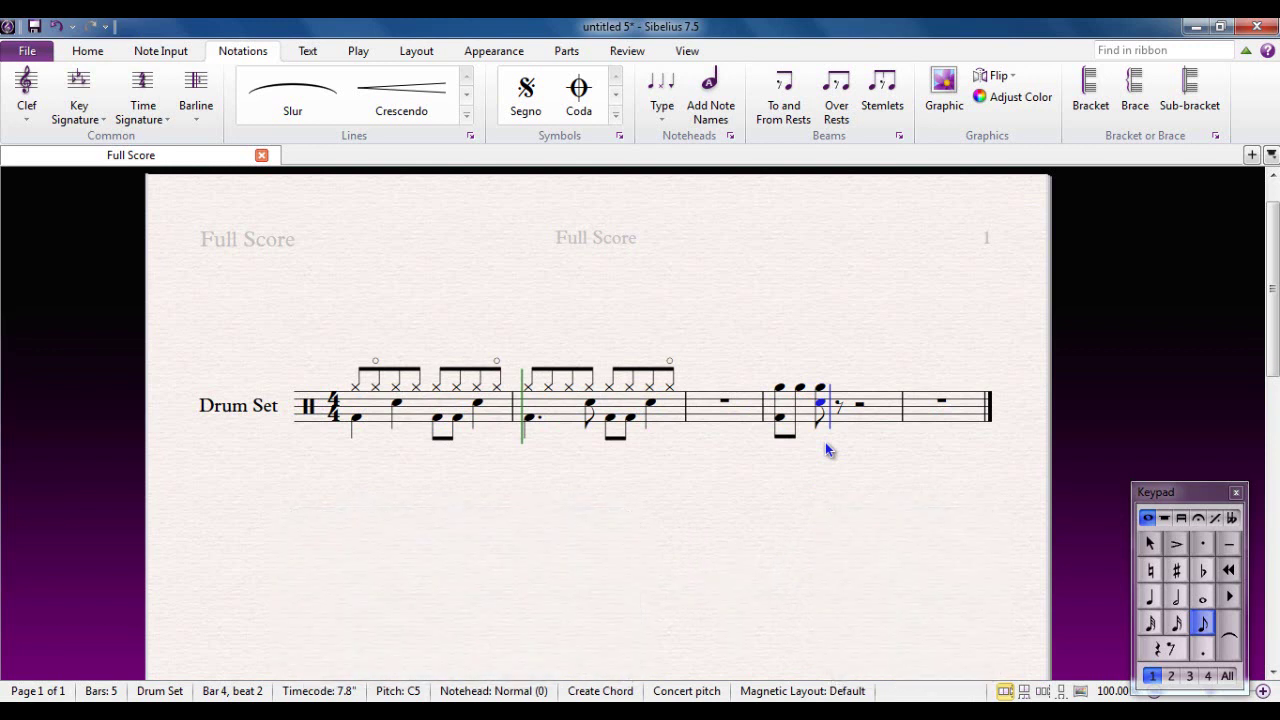
# Step: Complete bar 4 with top-line eighths, a bass drum on beat 3 and a snare on beat 4
pyautogui.press('g')
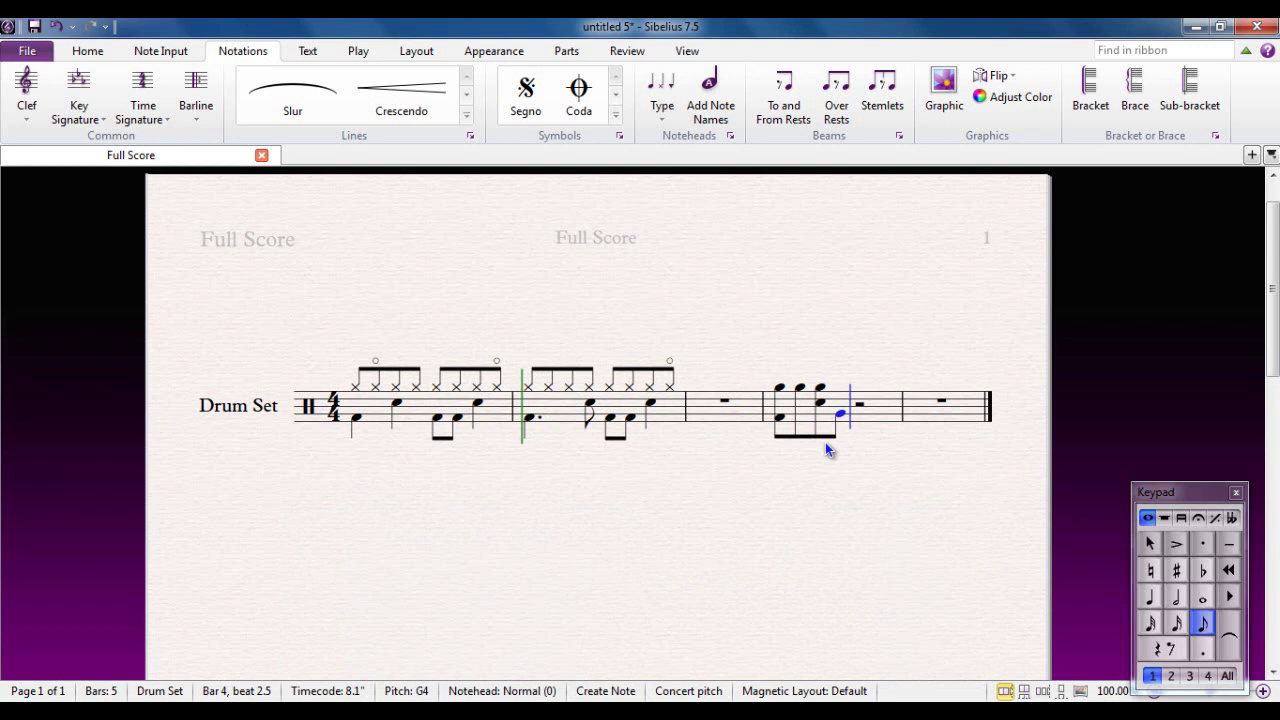
pyautogui.hotkey('ctrl', 'Up')
pyautogui.press('g')
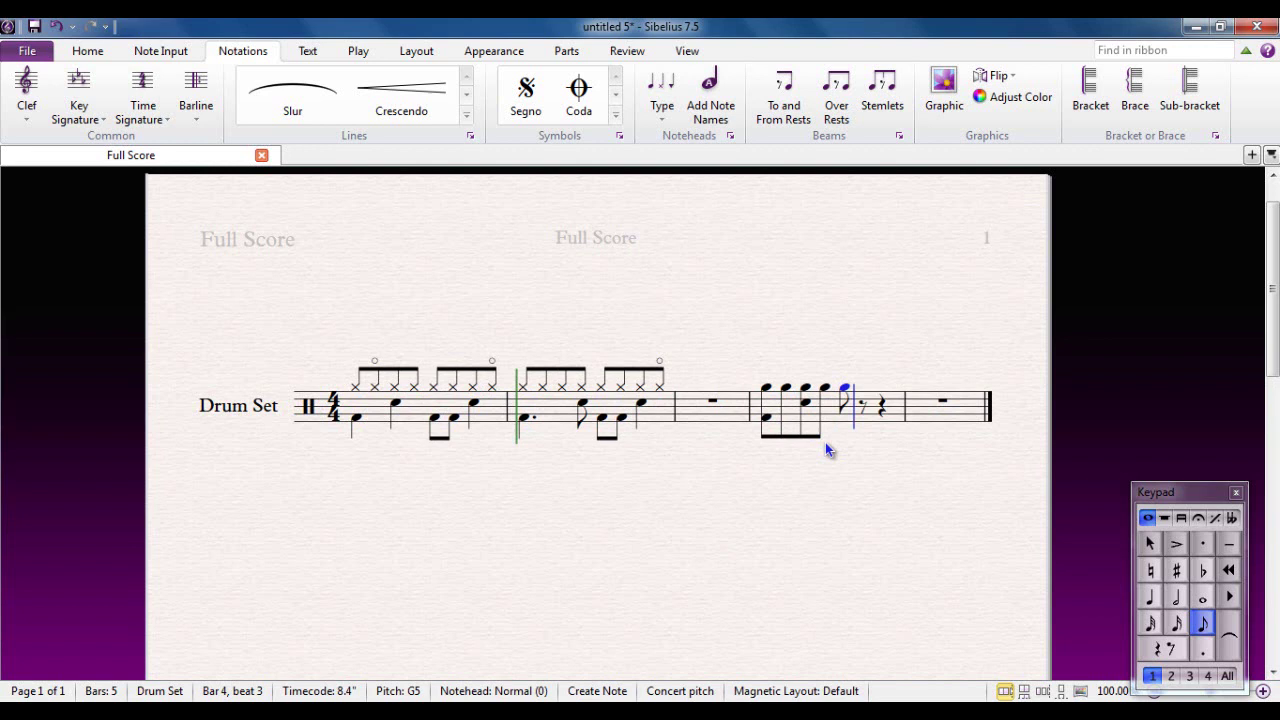
pyautogui.hotkey('shift', 'alt', '9')
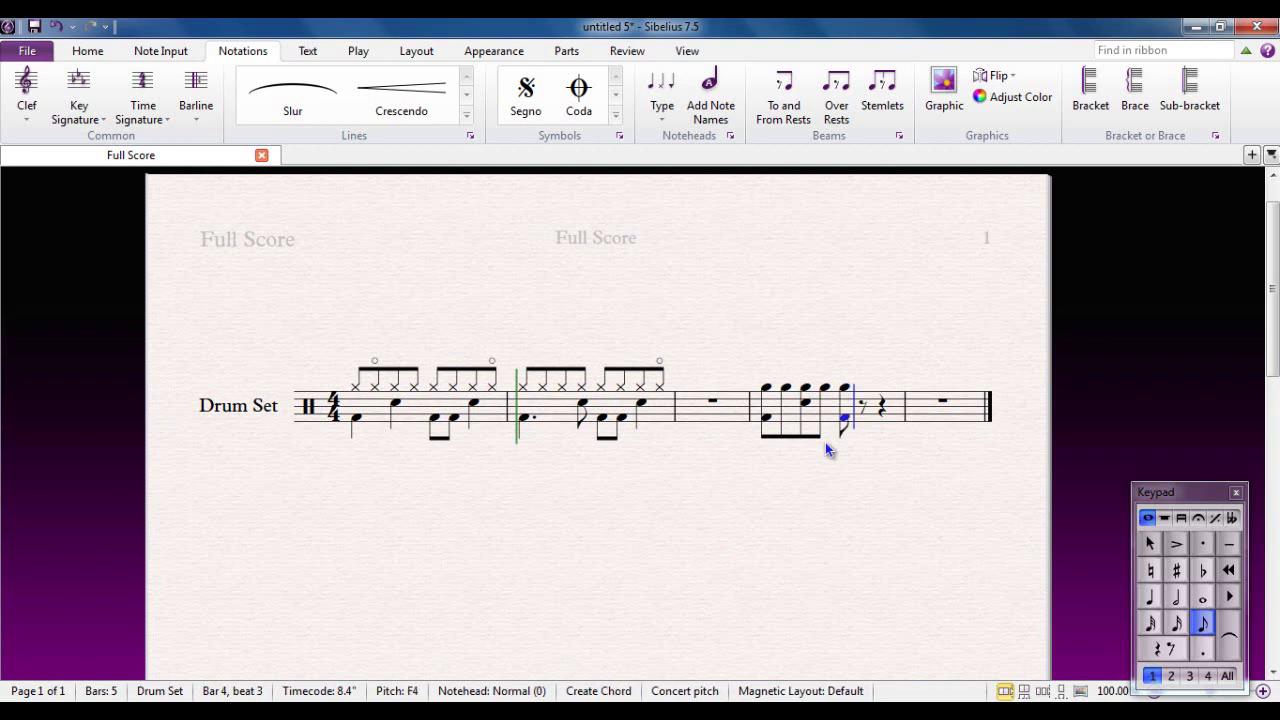
pyautogui.press('g')
pyautogui.hotkey('ctrl', 'Up')
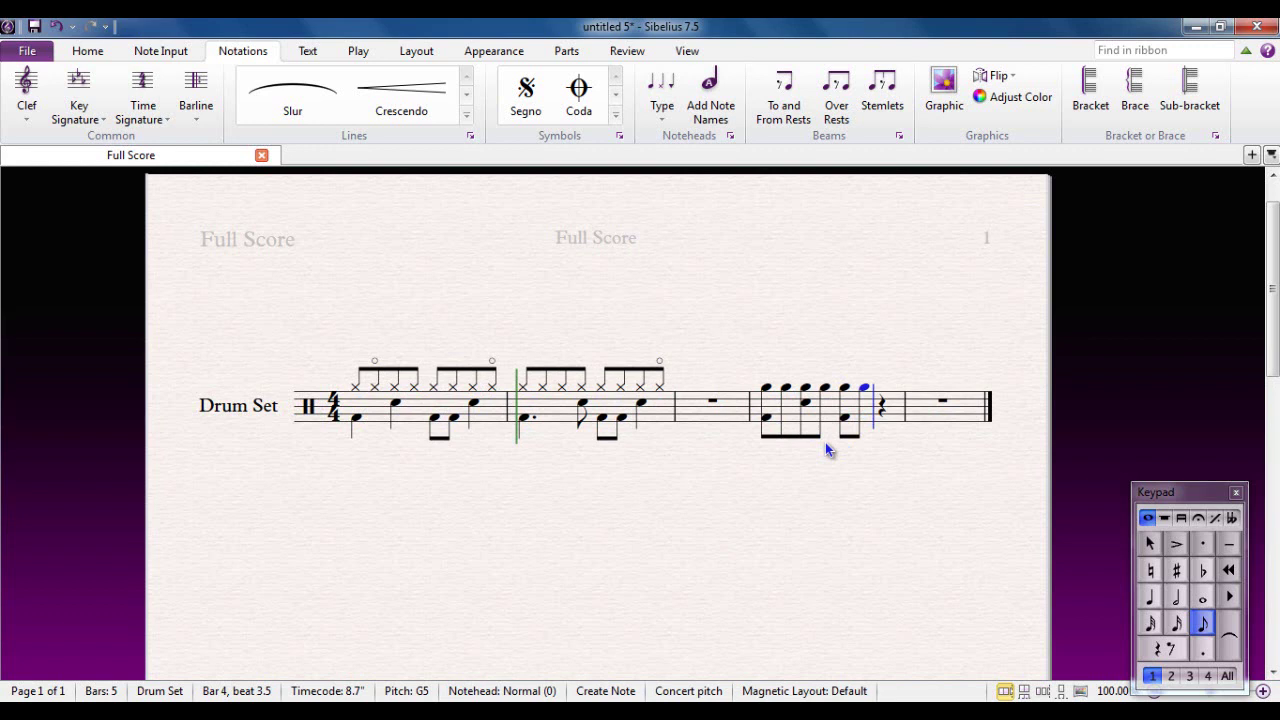
pyautogui.press('g')
pyautogui.hotkey('shift', '5')
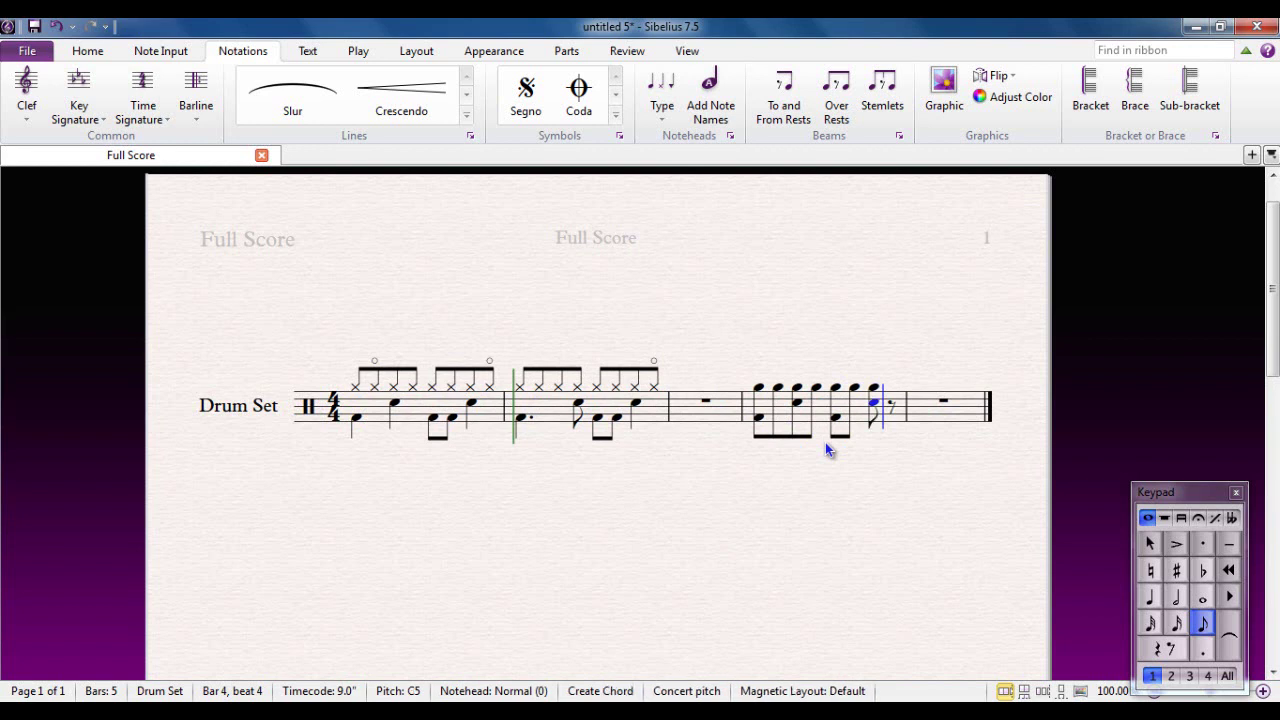
pyautogui.press('g')
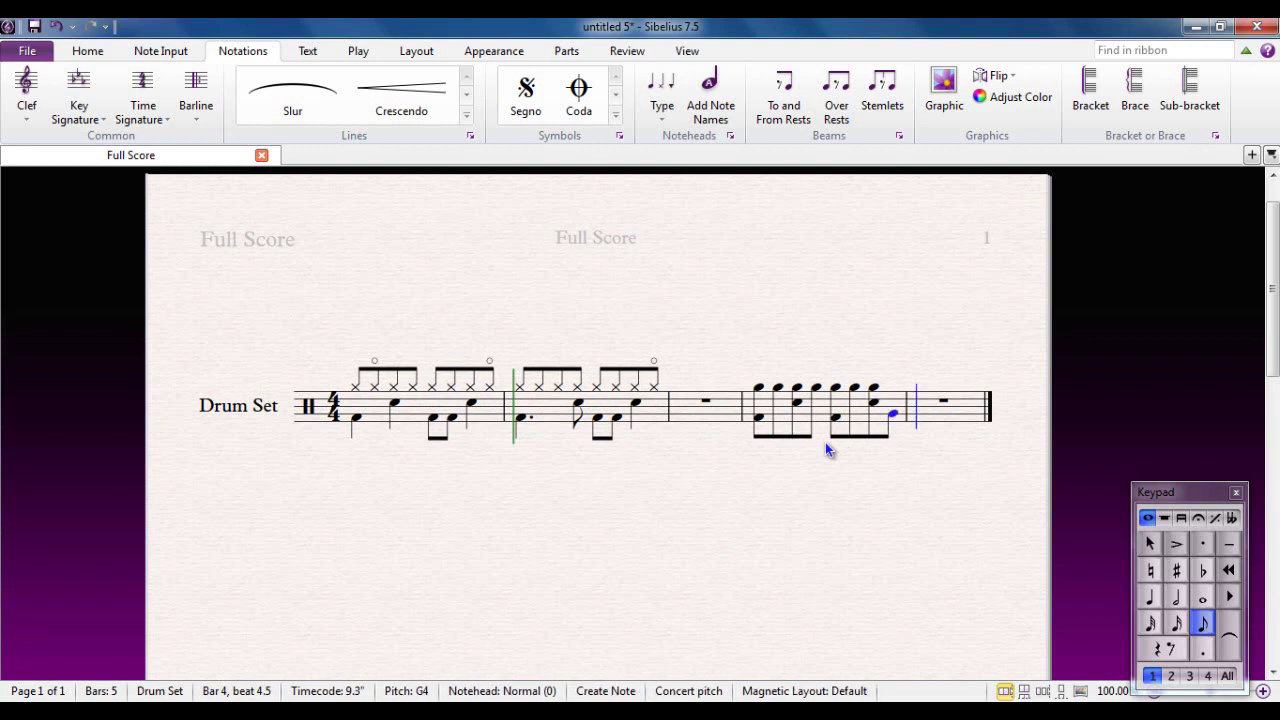
pyautogui.hotkey('ctrl', 'Up')
pyautogui.press('Escape')
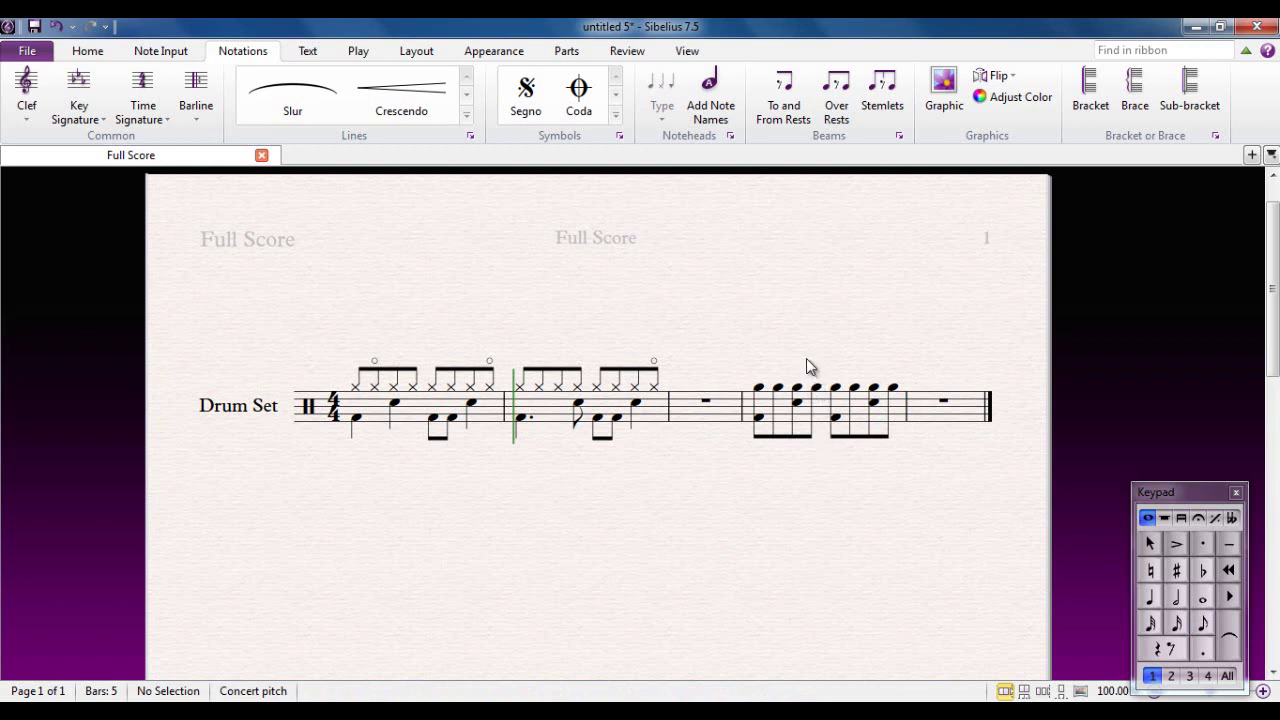
# Step: Select bar 4's top-line notes, first one by one, then all at once with a box selection
pyautogui.click(759, 389)
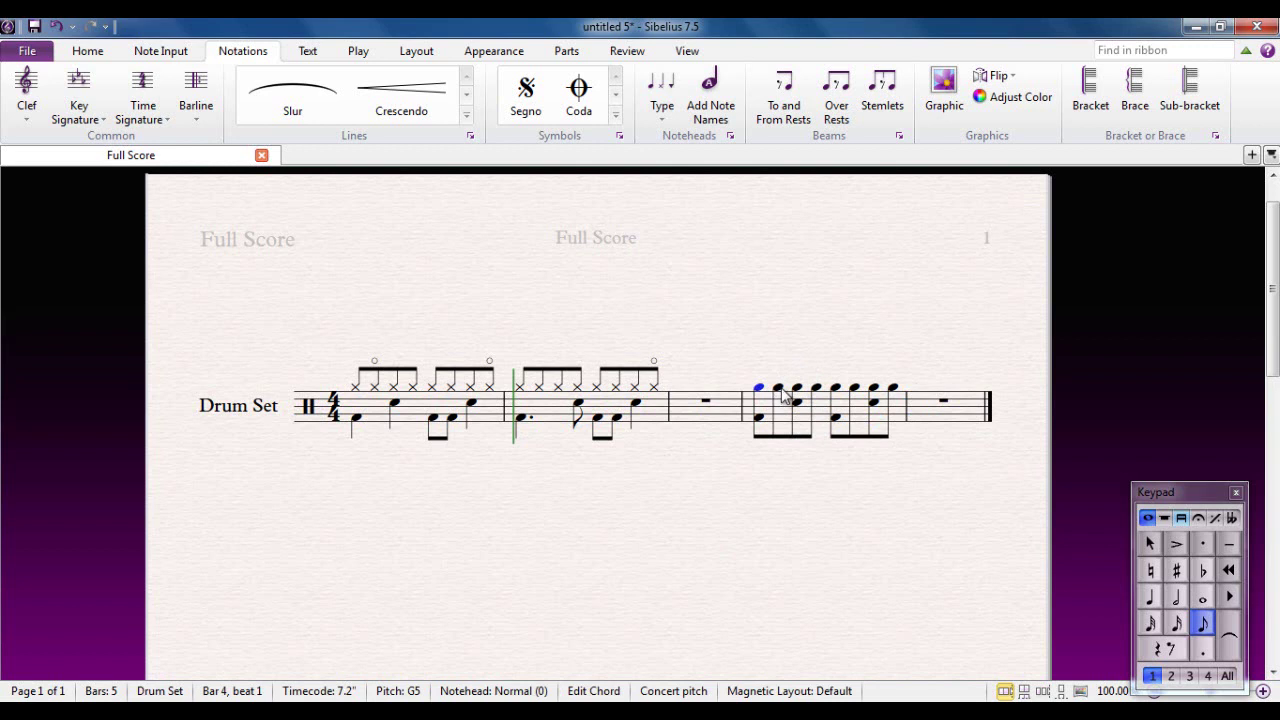
pyautogui.keyDown('ctrl'); pyautogui.click(778, 388); pyautogui.keyUp('ctrl')
pyautogui.keyDown('ctrl'); pyautogui.click(797, 388); pyautogui.keyUp('ctrl')
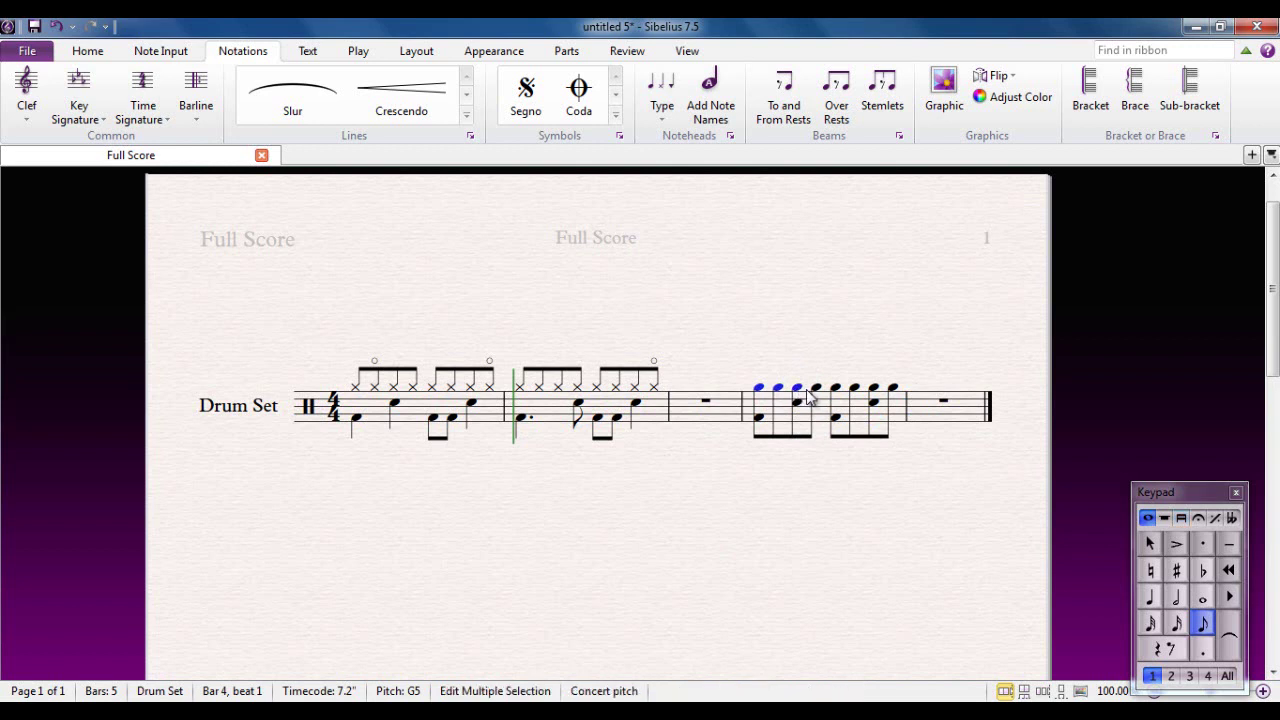
pyautogui.keyDown('ctrl'); pyautogui.click(816, 388); pyautogui.keyUp('ctrl')
pyautogui.keyDown('ctrl'); pyautogui.click(836, 390); pyautogui.keyUp('ctrl')
pyautogui.keyDown('ctrl'); pyautogui.click(873, 388); pyautogui.keyUp('ctrl')
pyautogui.keyDown('ctrl'); pyautogui.click(892, 388); pyautogui.keyUp('ctrl')
pyautogui.press('Escape')
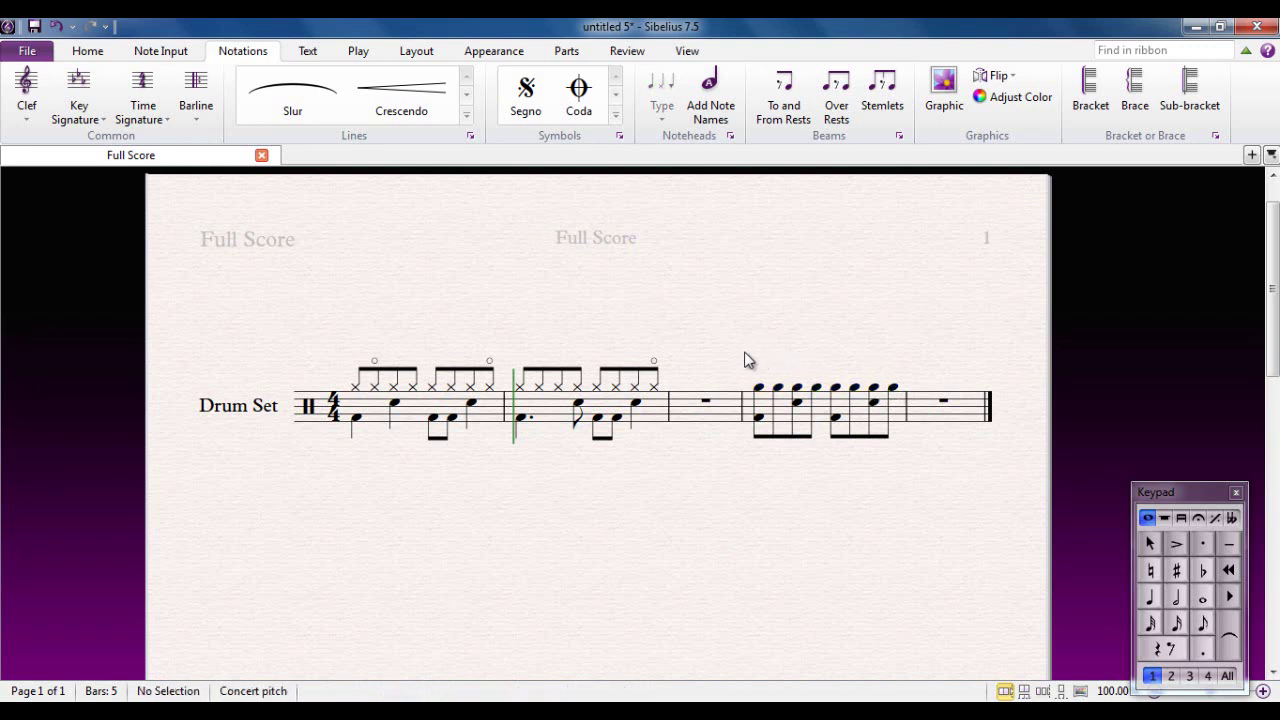
pyautogui.moveTo(737, 351); pyautogui.dragTo(906, 402)
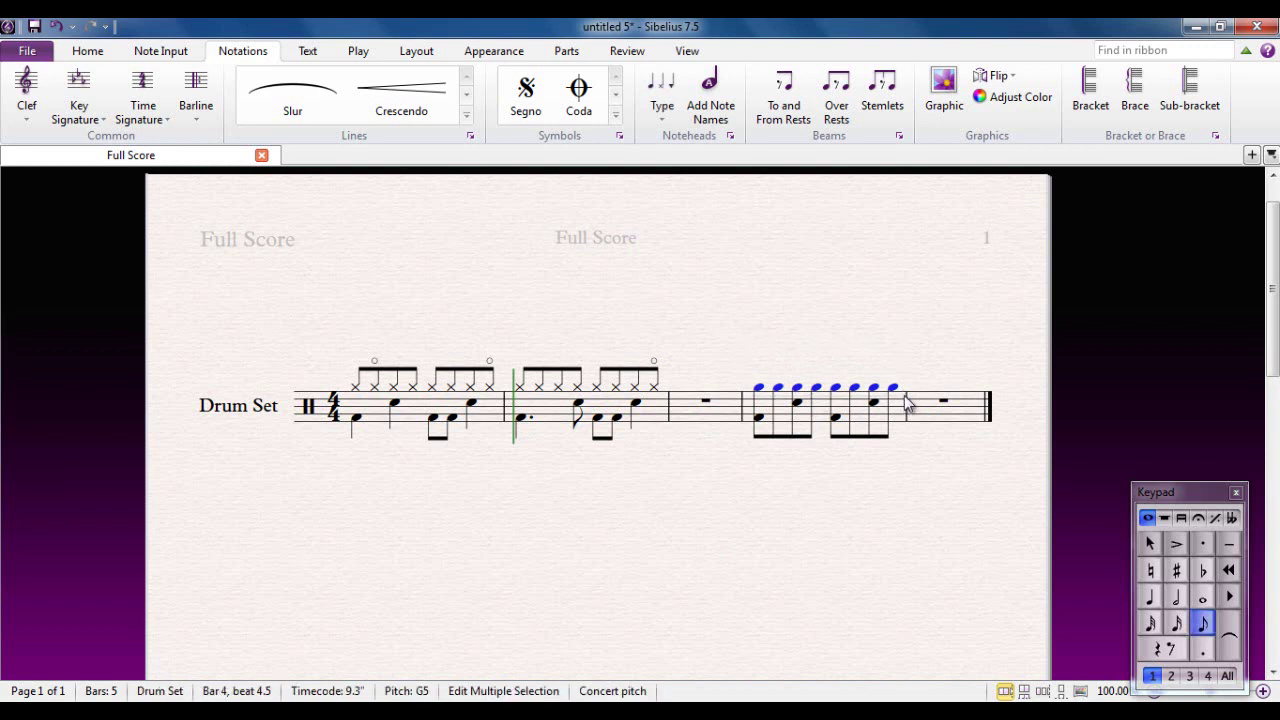
# Step: Change the selected bar 4 top-line notes to cross noteheads
pyautogui.click(660, 110)
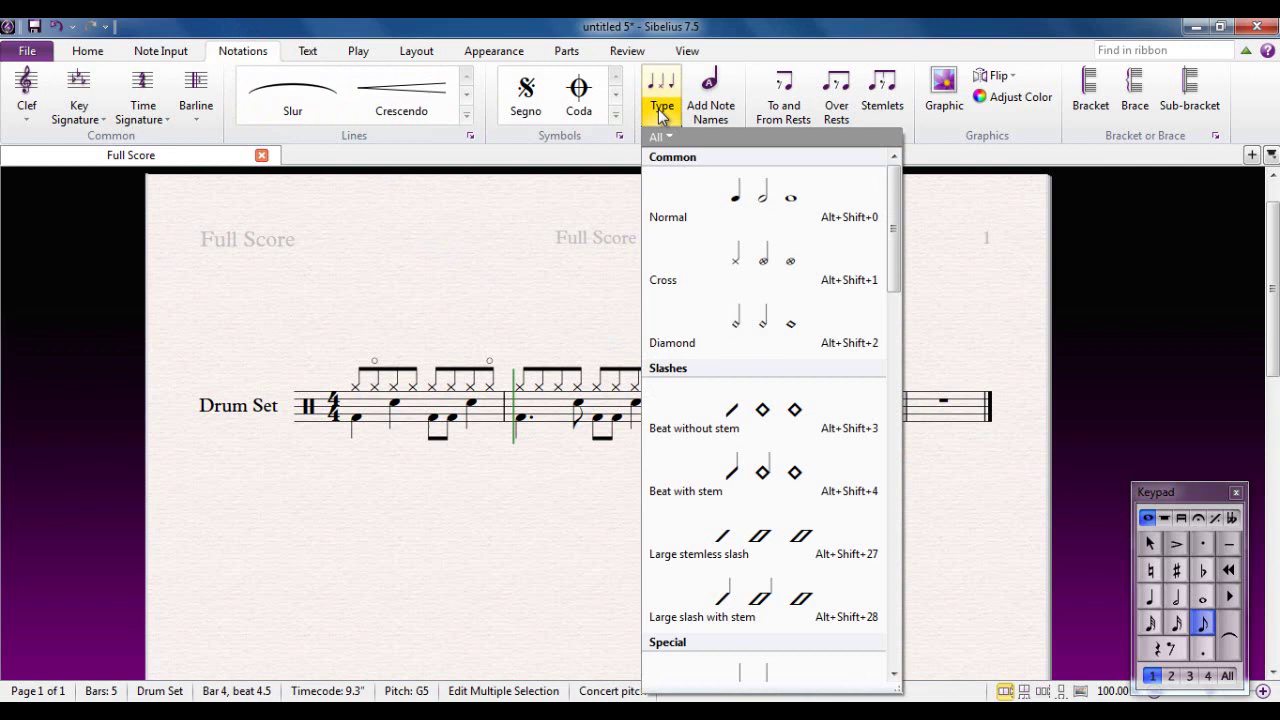
pyautogui.click(672, 280)
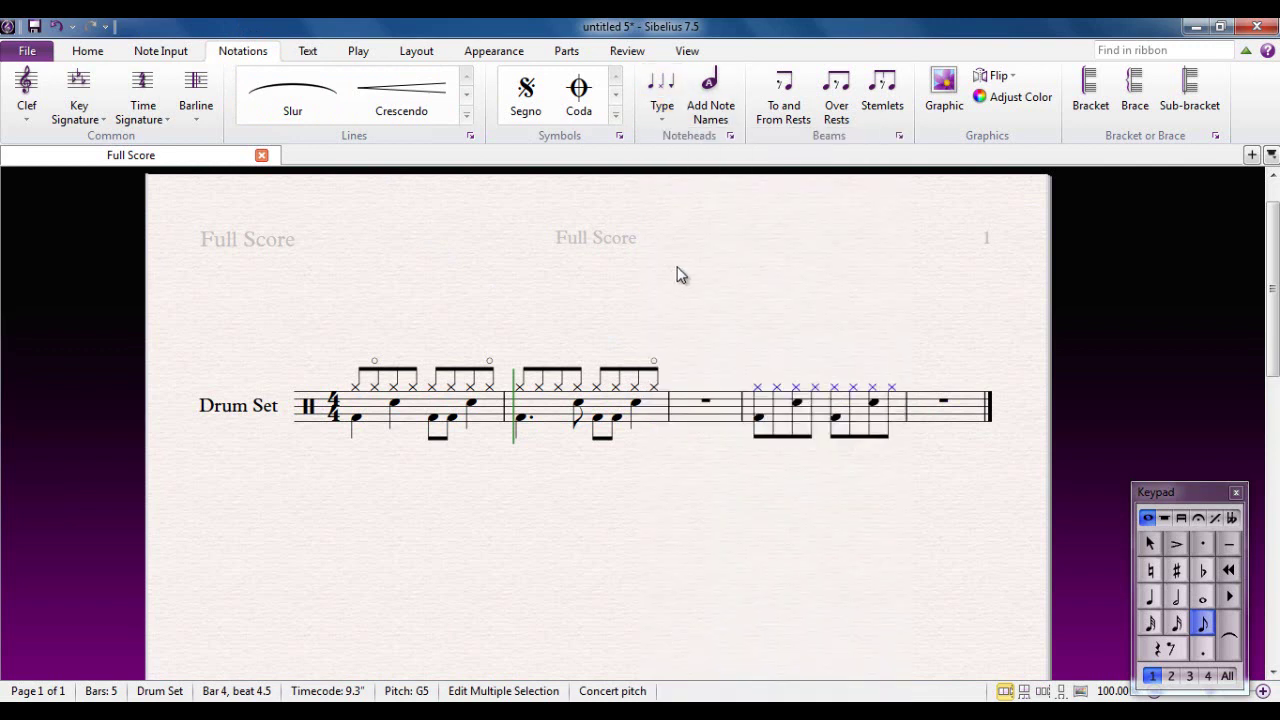
pyautogui.click(822, 468)
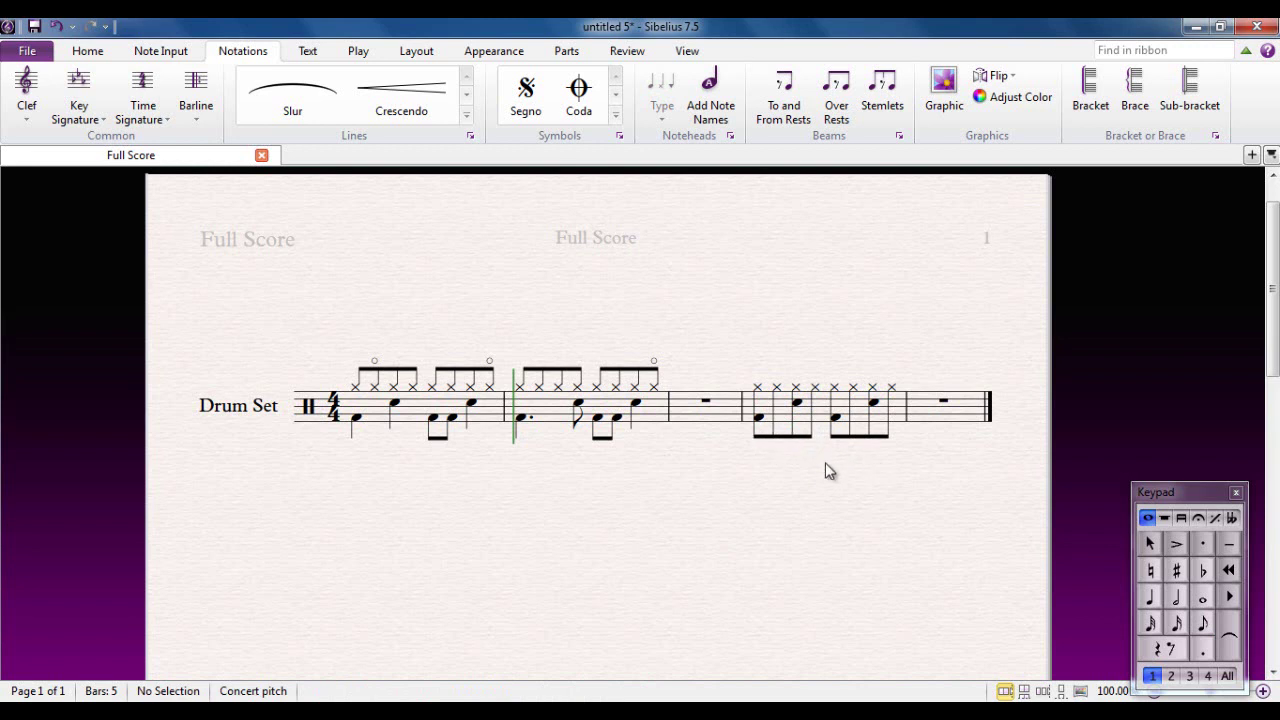
# Step: Flip bar 4's stems and beams upward with X
pyautogui.click(822, 420)
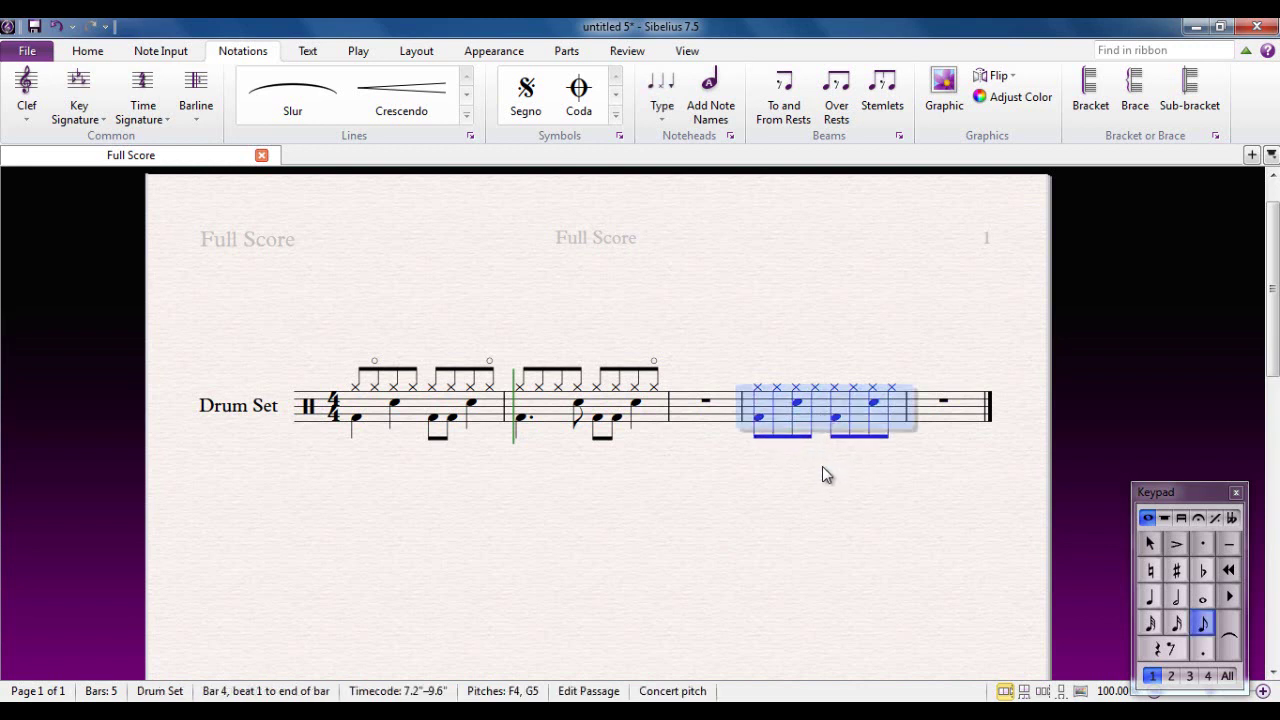
pyautogui.press('x')
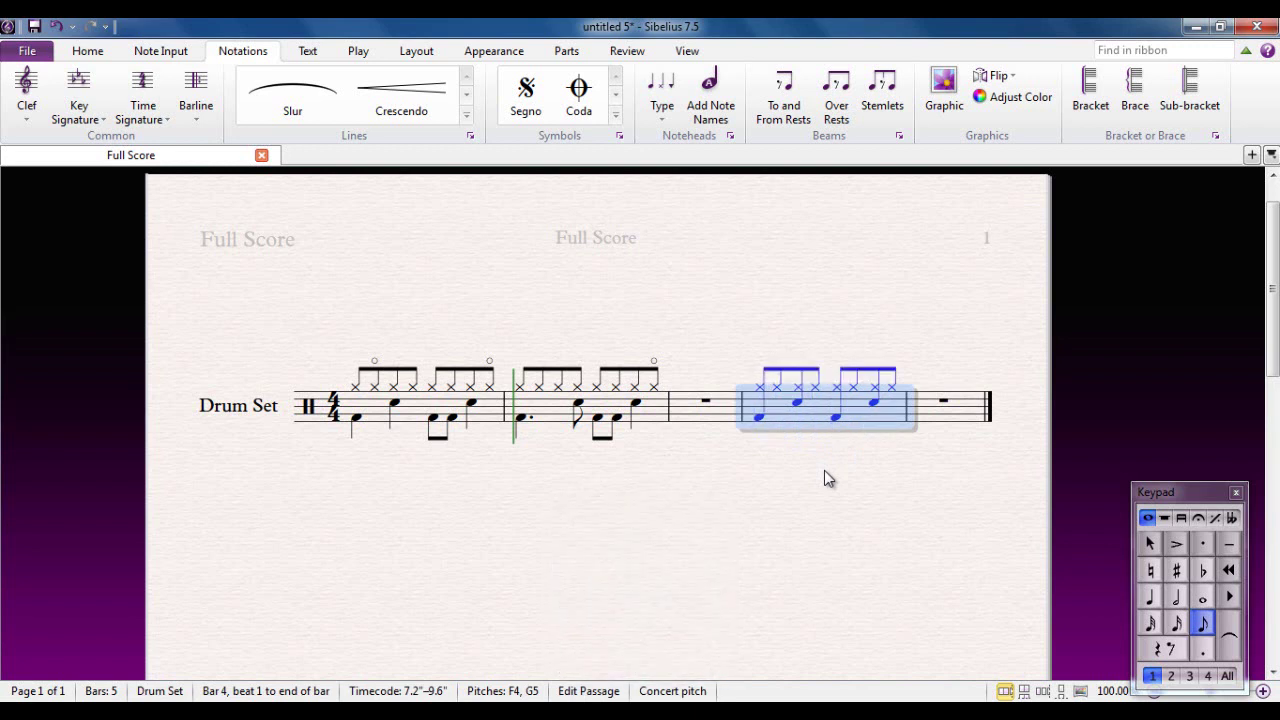
pyautogui.click(824, 471)
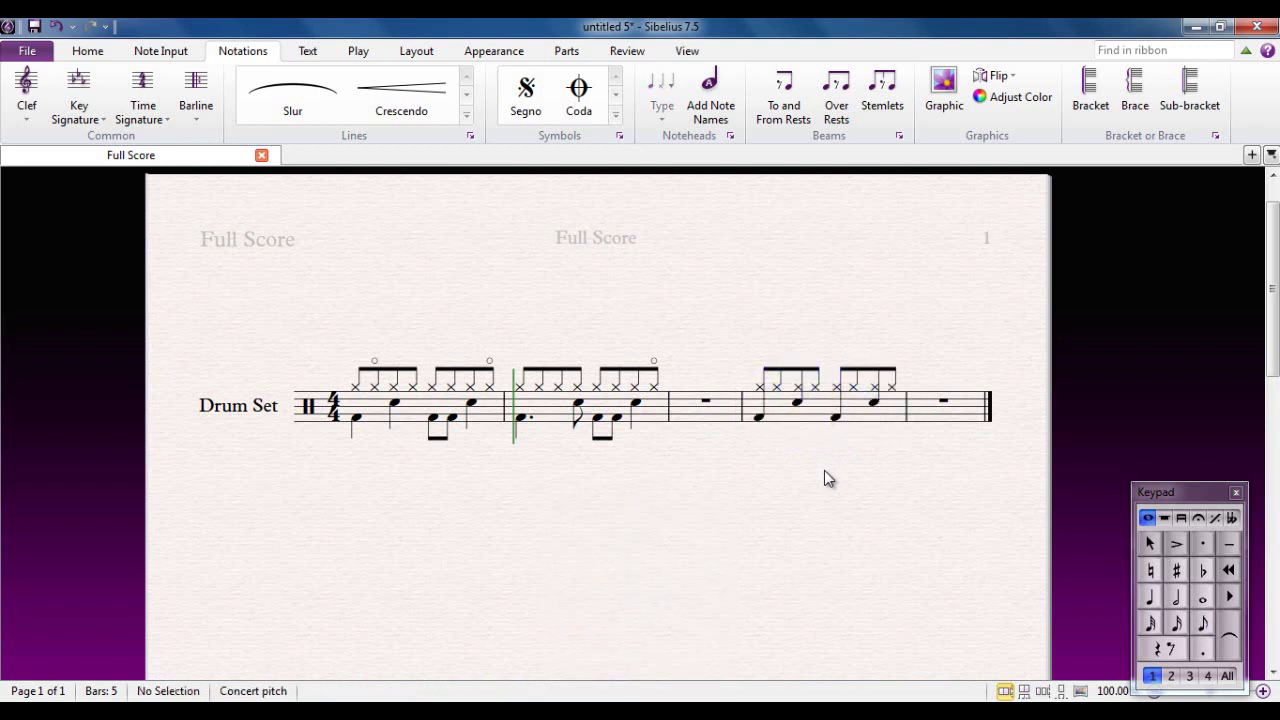
pyautogui.click(812, 421)
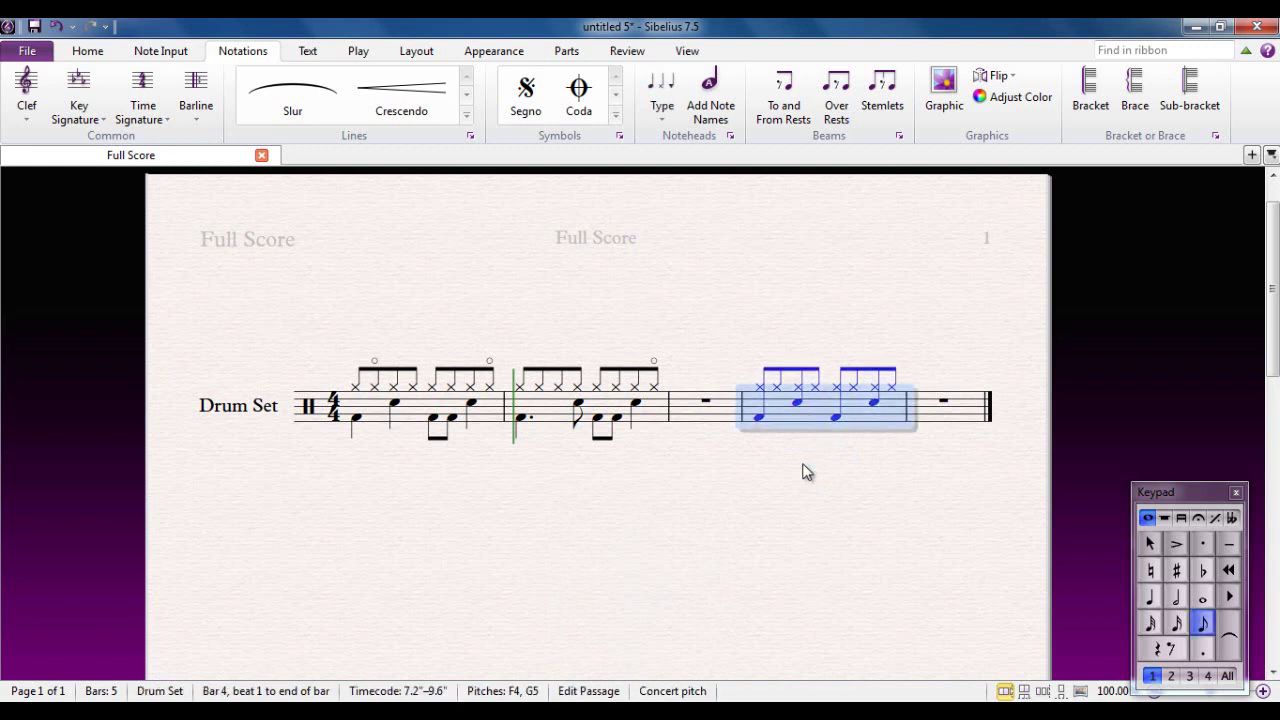
pyautogui.press('space')
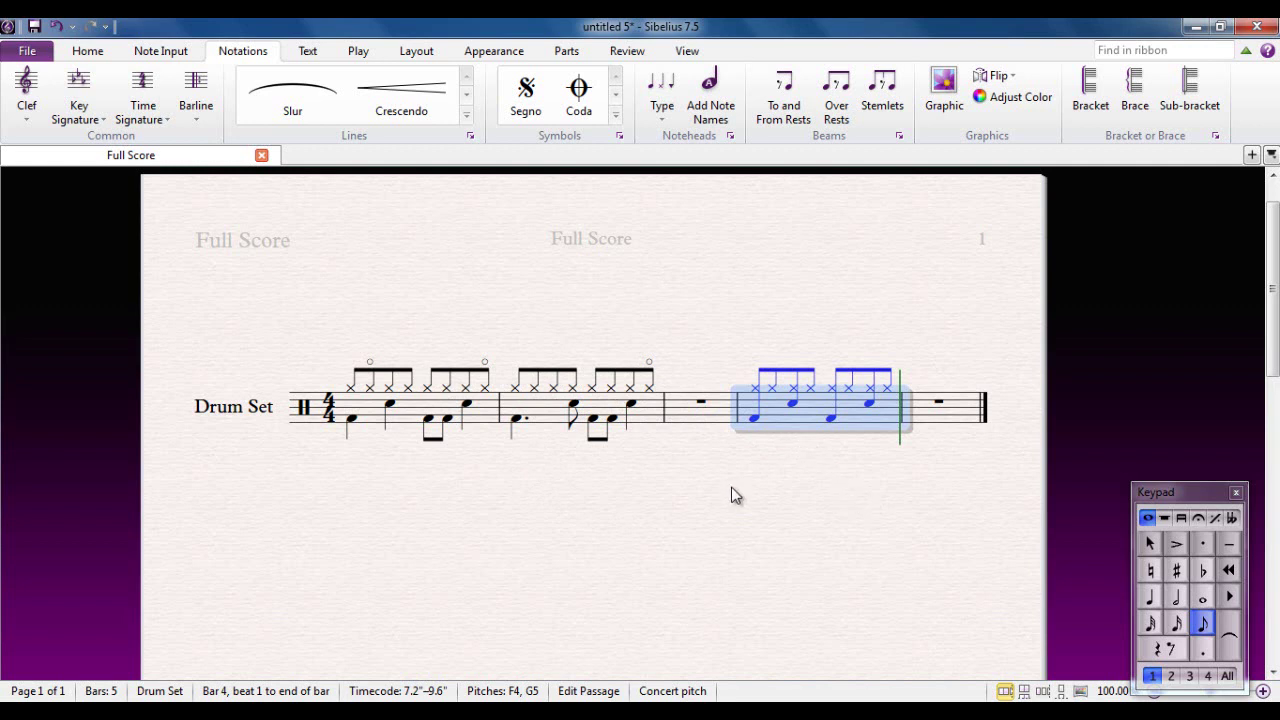
pyautogui.click(490, 470)
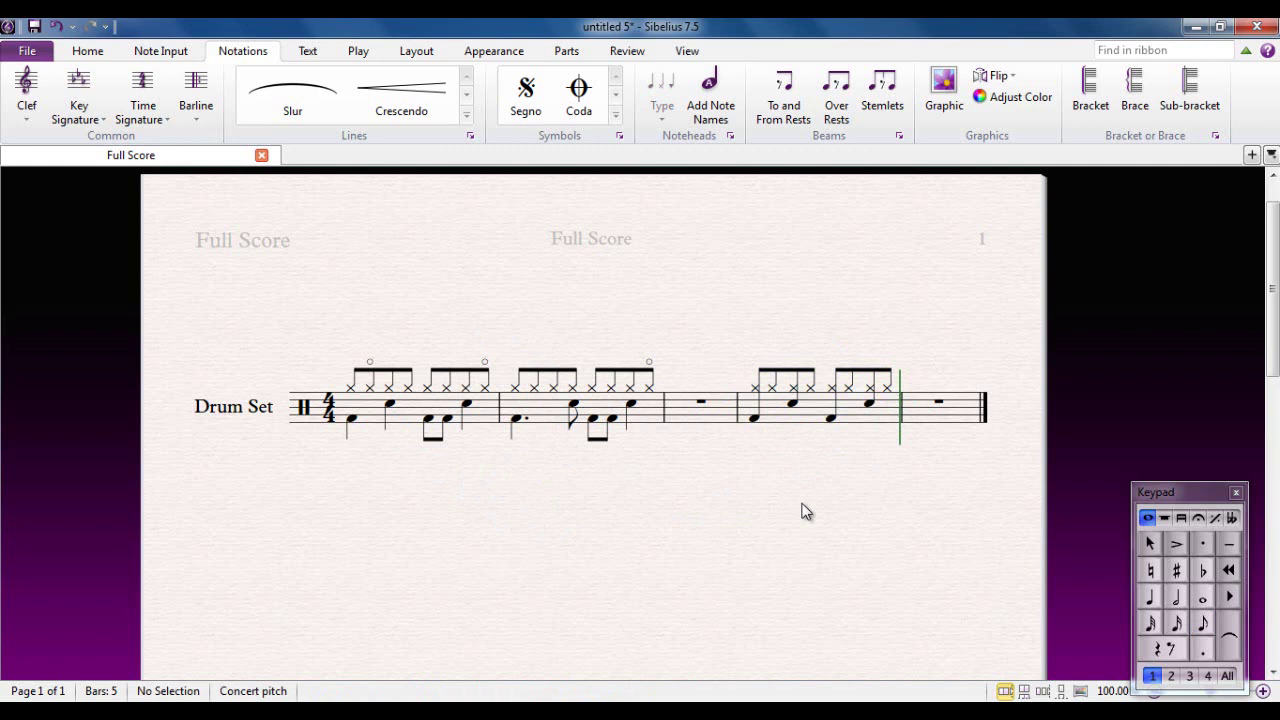
# Step: Append extra bars with Ctrl+B so the score runs to 19 bars
pyautogui.hotkey('ctrl', 'b')
pyautogui.hotkey('ctrl', 'b')
pyautogui.hotkey('ctrl', 'b')
pyautogui.hotkey('ctrl', 'b')
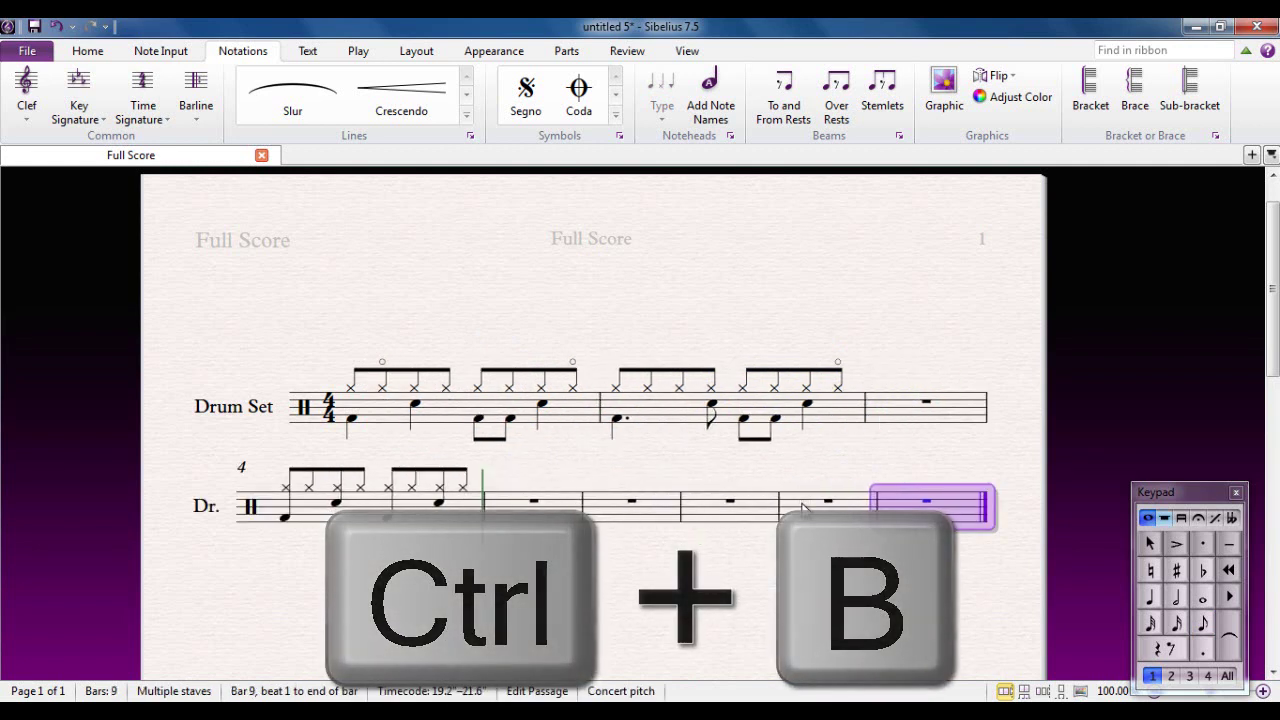
pyautogui.hotkey('ctrl', 'b')
pyautogui.hotkey('ctrl', 'b')
pyautogui.hotkey('ctrl', 'b')
pyautogui.hotkey('ctrl', 'b')
pyautogui.hotkey('ctrl', 'b')
pyautogui.hotkey('ctrl', 'b')
pyautogui.hotkey('ctrl', 'b')
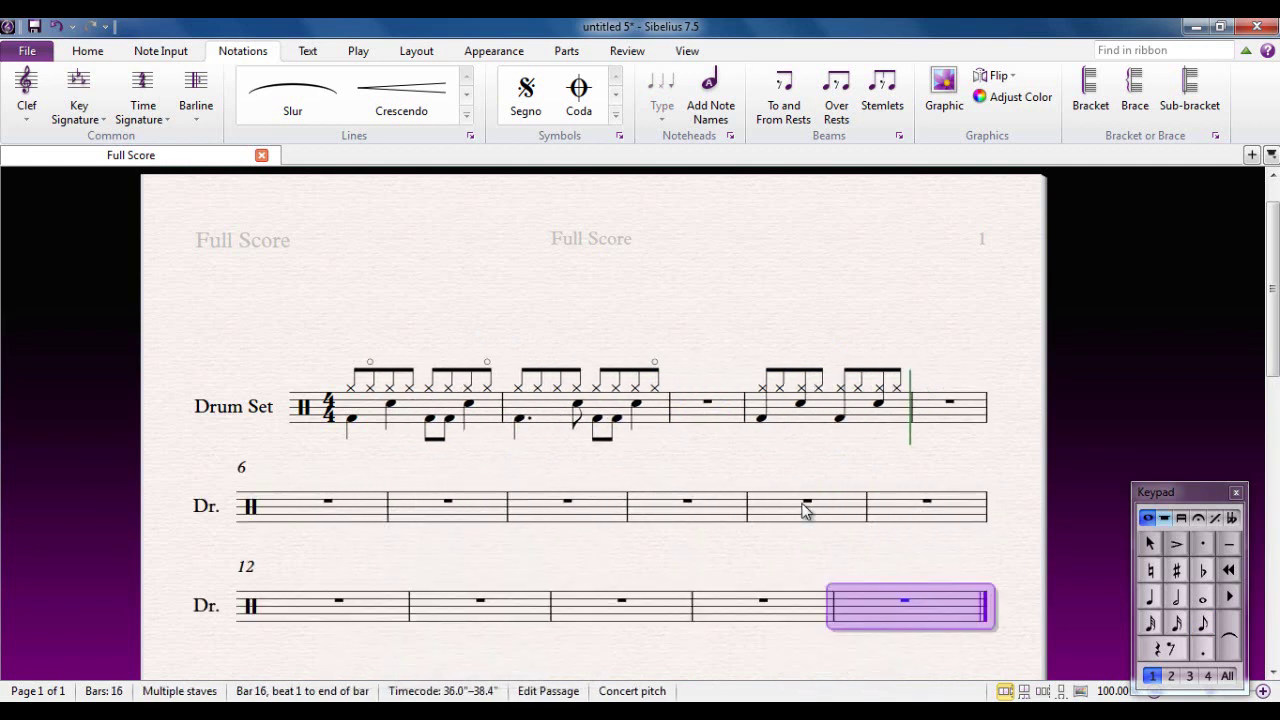
pyautogui.hotkey('ctrl', 'b')
pyautogui.hotkey('ctrl', 'b')
pyautogui.hotkey('ctrl', 'b')
pyautogui.press('Escape')
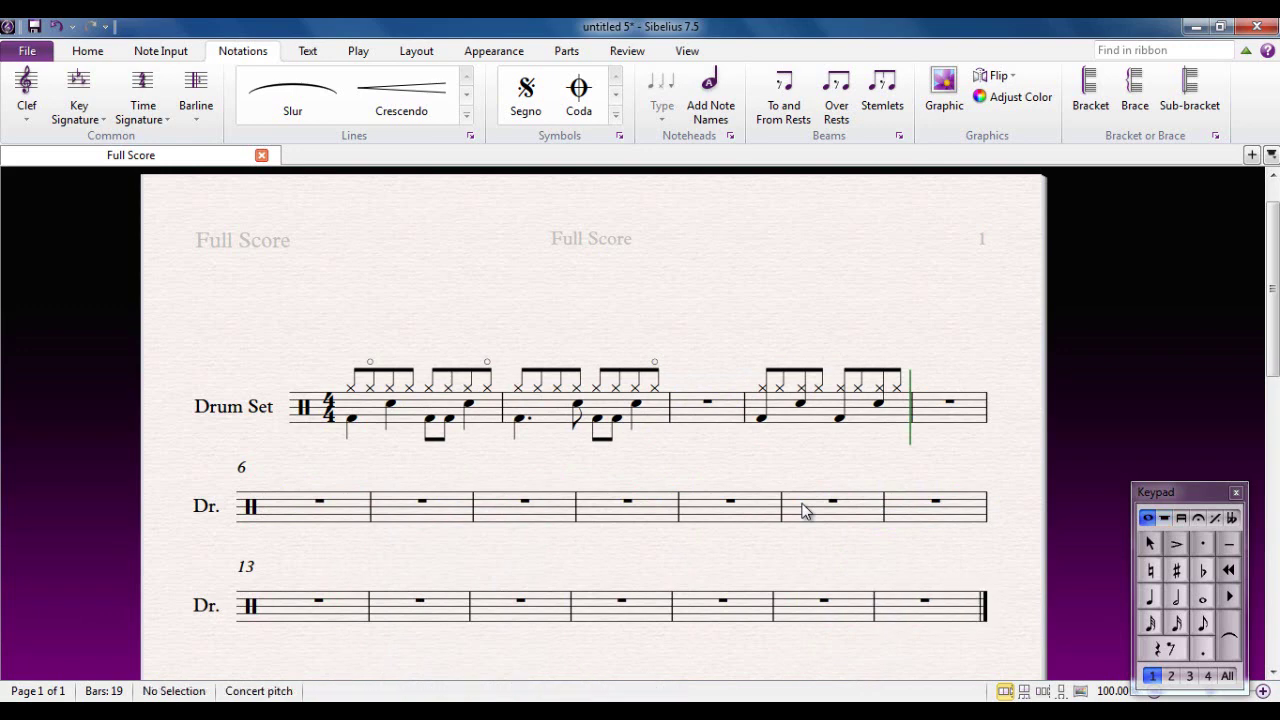
# Step: Copy bar 1's drum groove into bar 6
pyautogui.moveTo(809, 551); pyautogui.dragTo(834, 439)
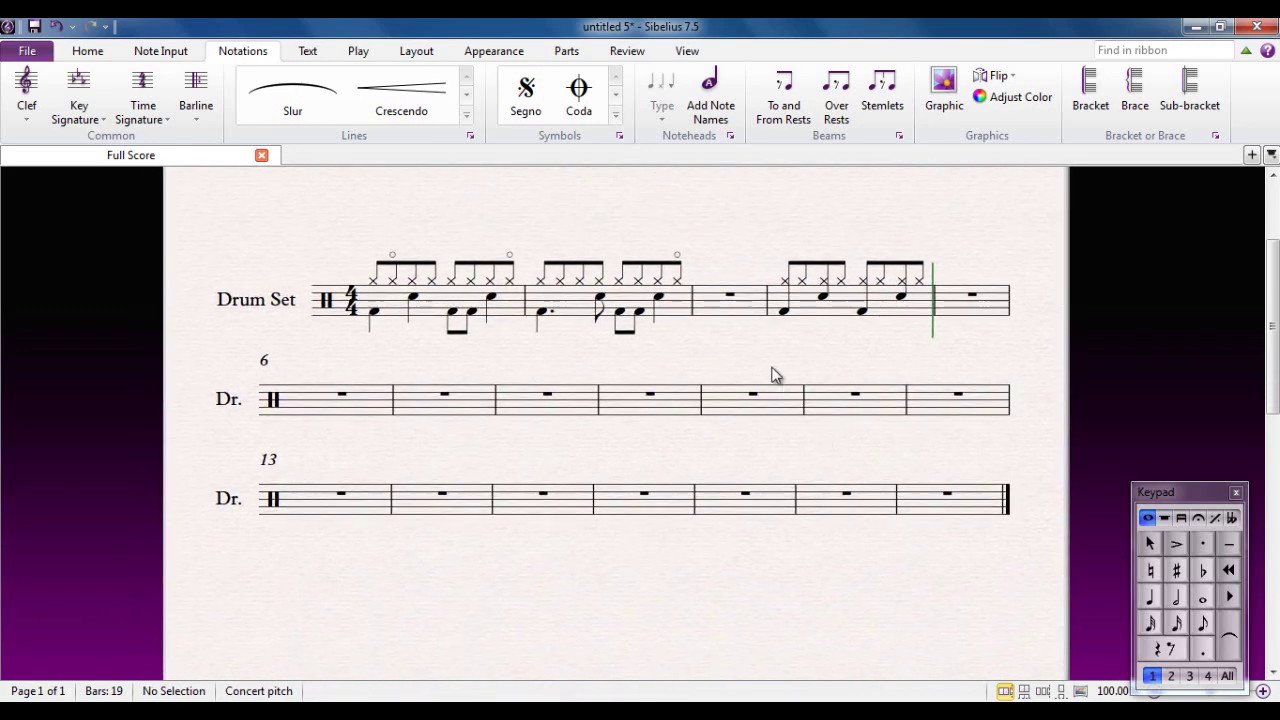
pyautogui.click(428, 313)
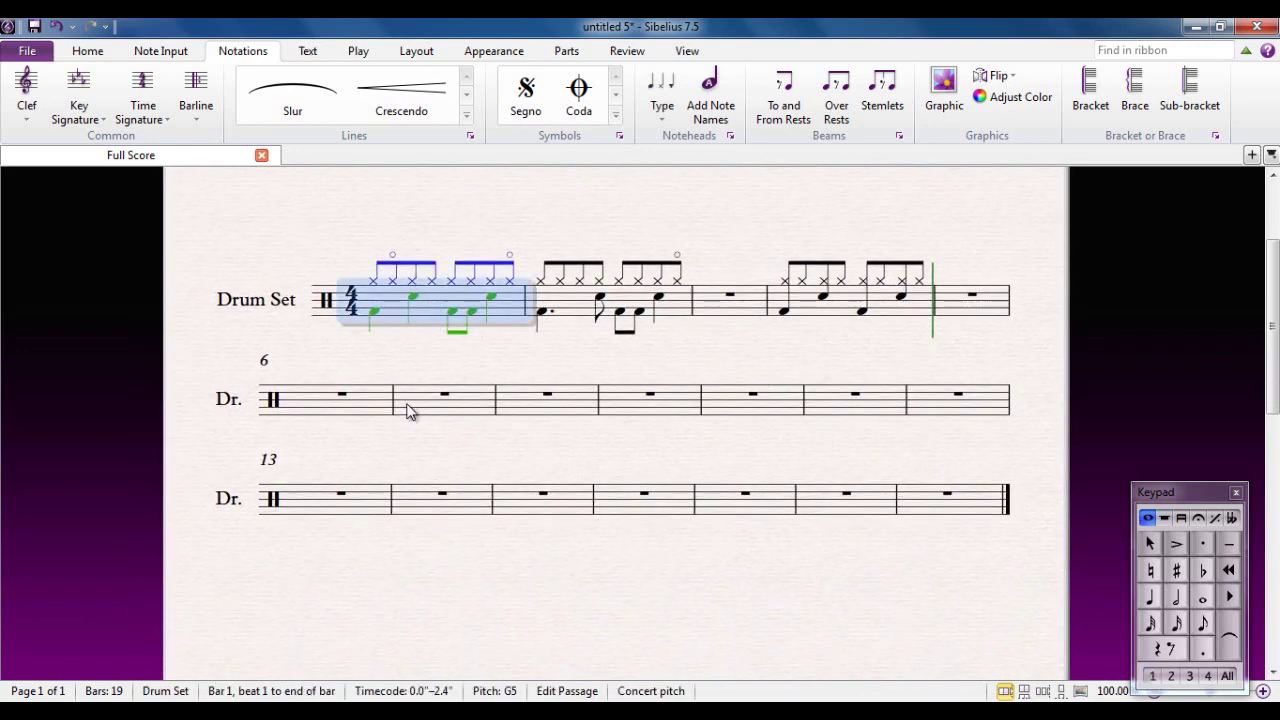
pyautogui.keyDown('alt'); pyautogui.click(320, 408); pyautogui.keyUp('alt')
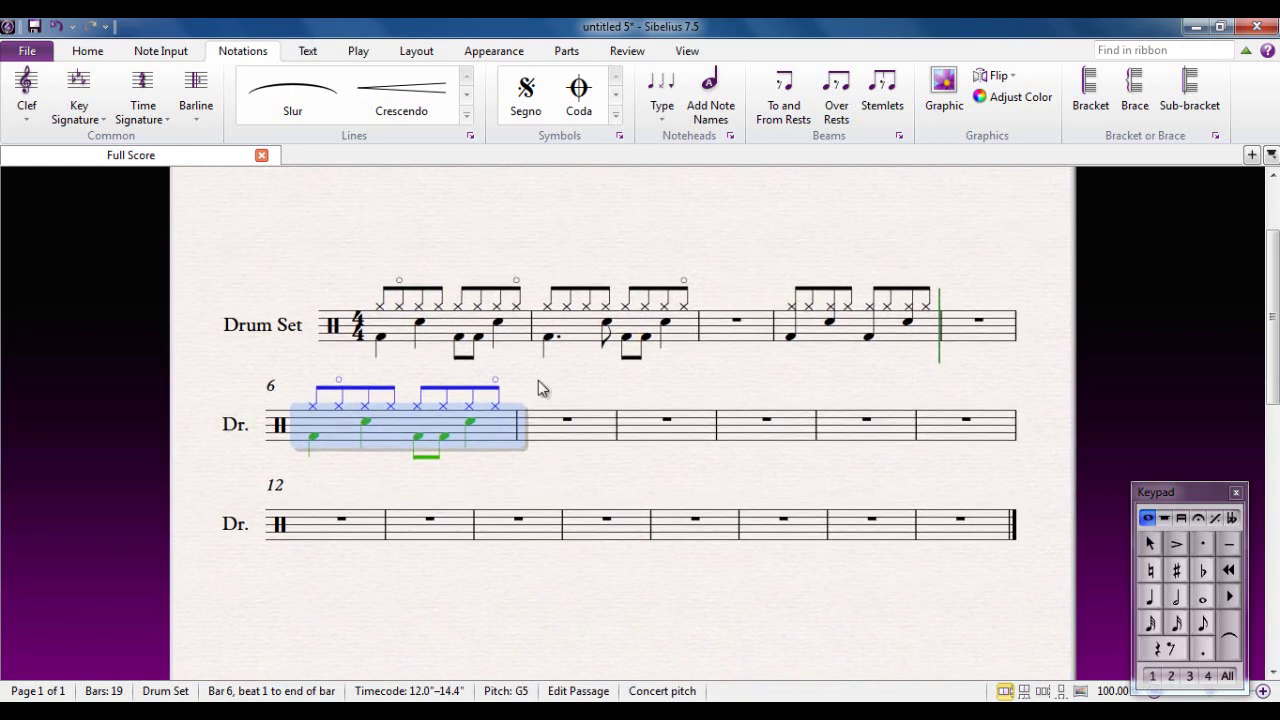
pyautogui.press('Escape')
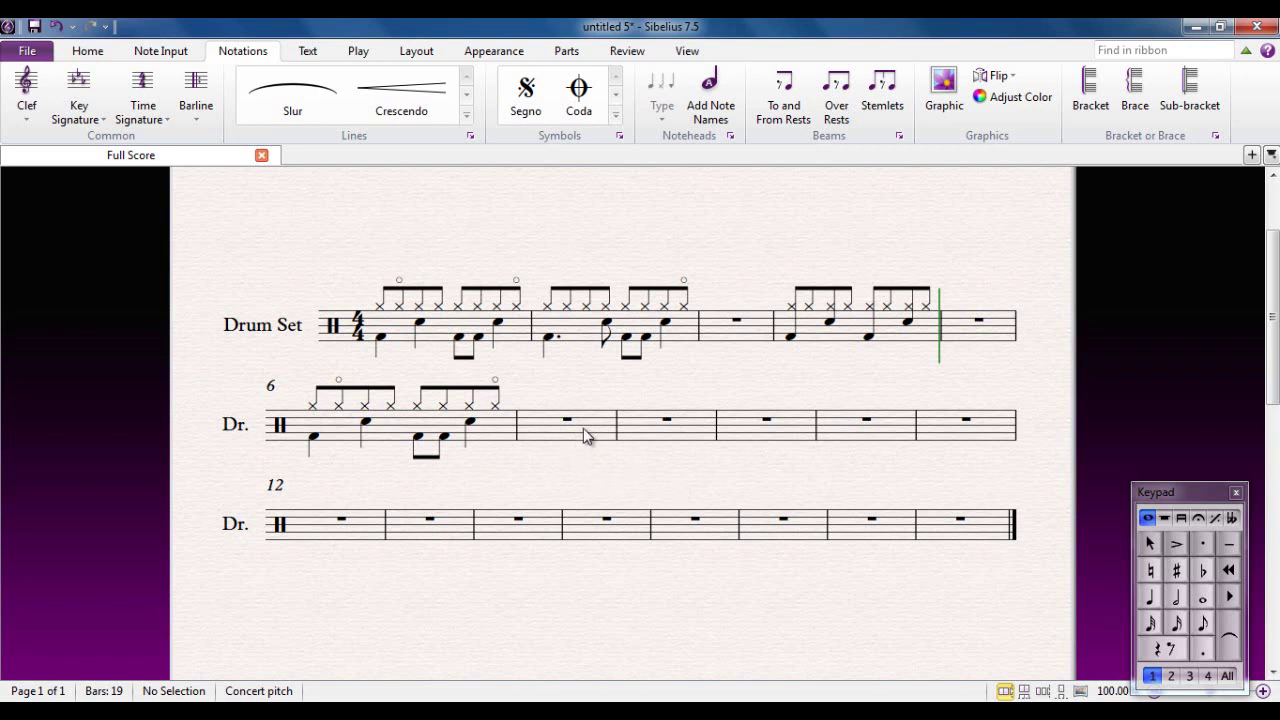
# Step: Fill bar 7 with a one-bar repeat sign from the Keypad
pyautogui.click(585, 432)
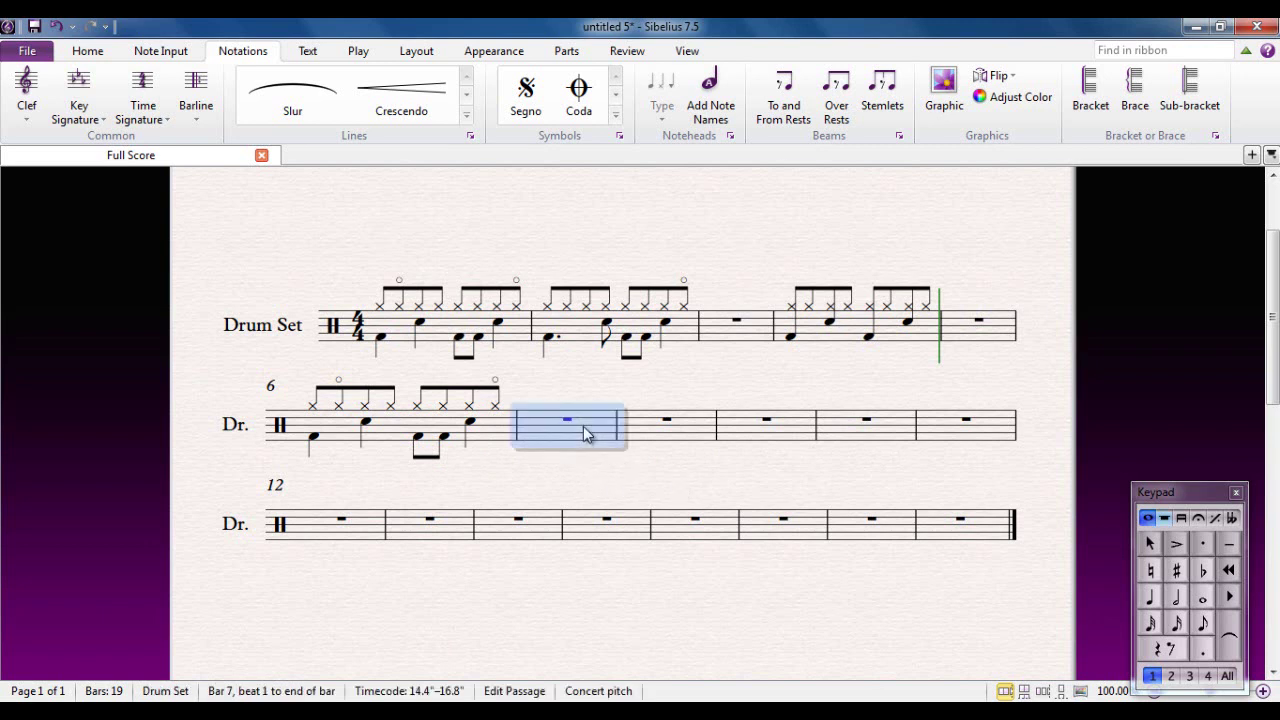
pyautogui.click(1215, 518)
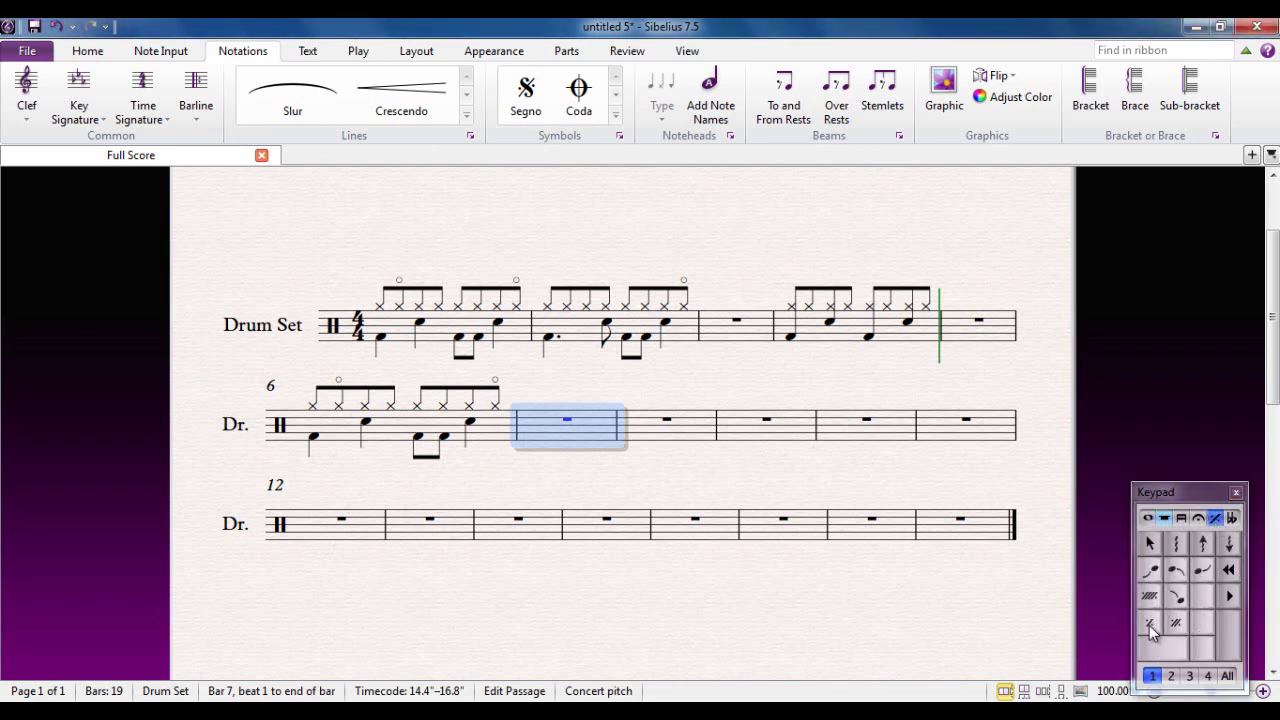
pyautogui.click(1149, 624)
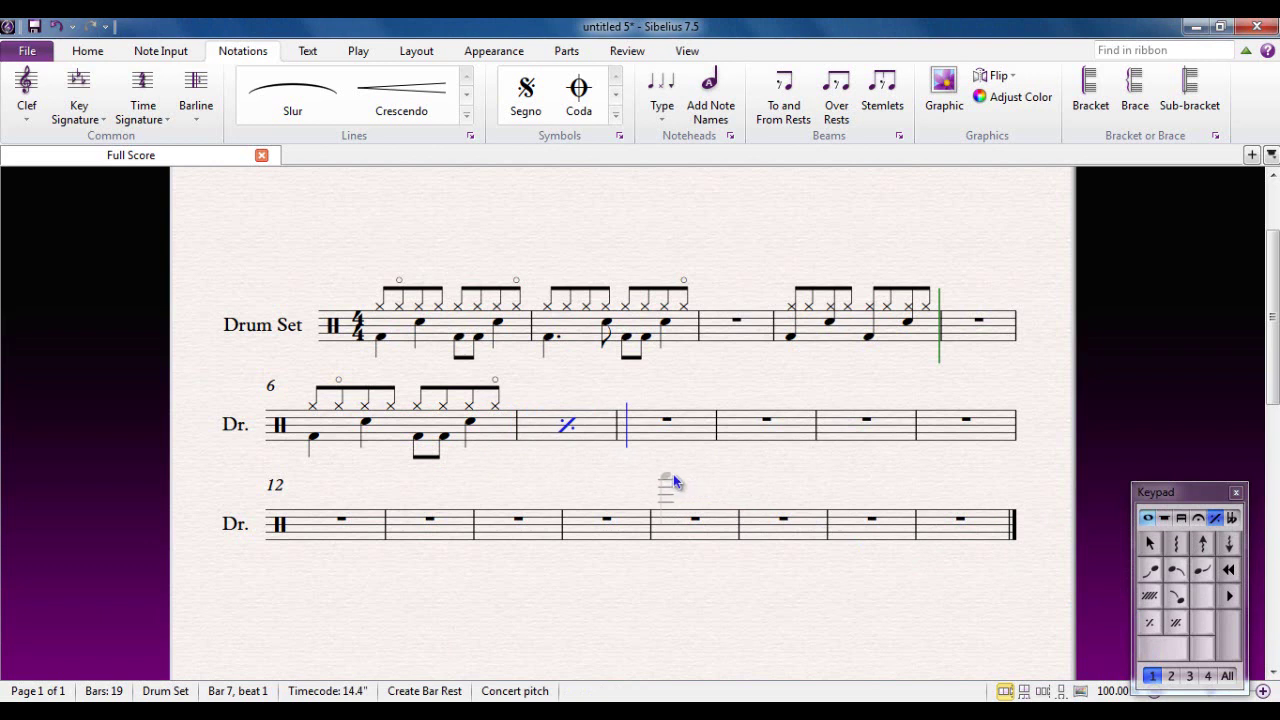
pyautogui.press('Escape')
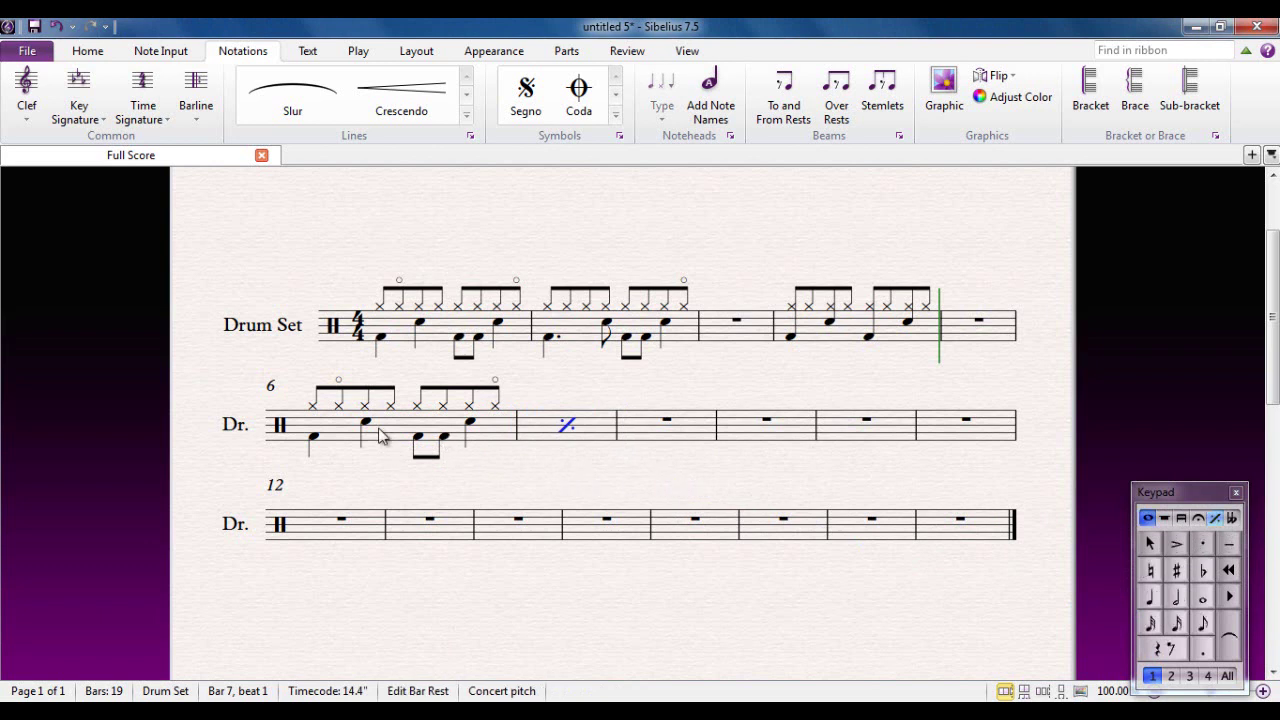
# Step: Play the score from bar 6's first note, then stop playback
pyautogui.click(313, 440)
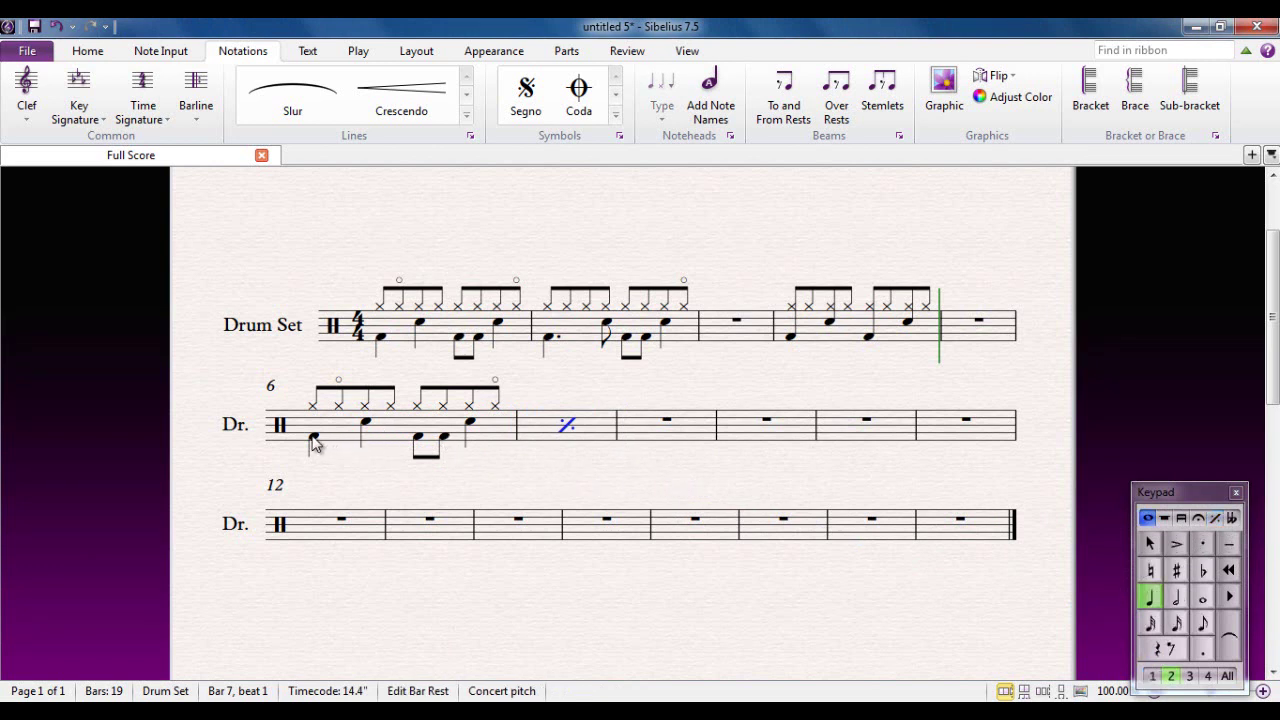
pyautogui.press('p')
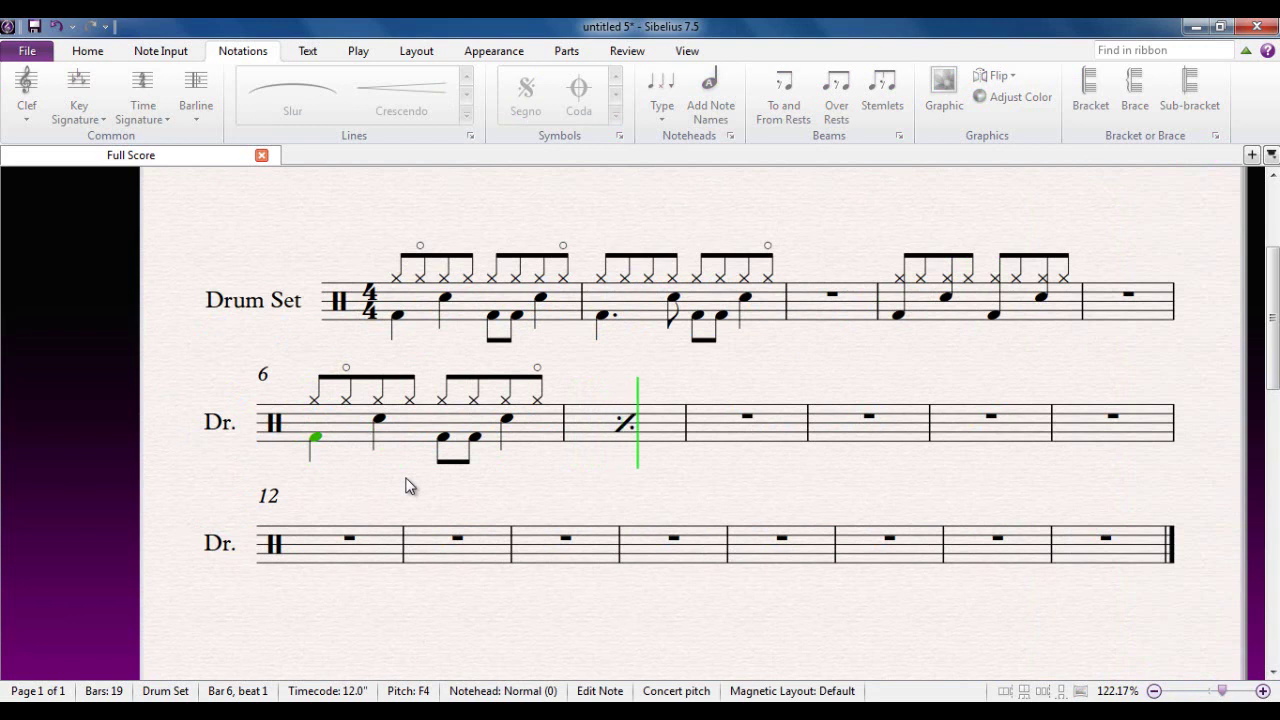
pyautogui.press('Escape')
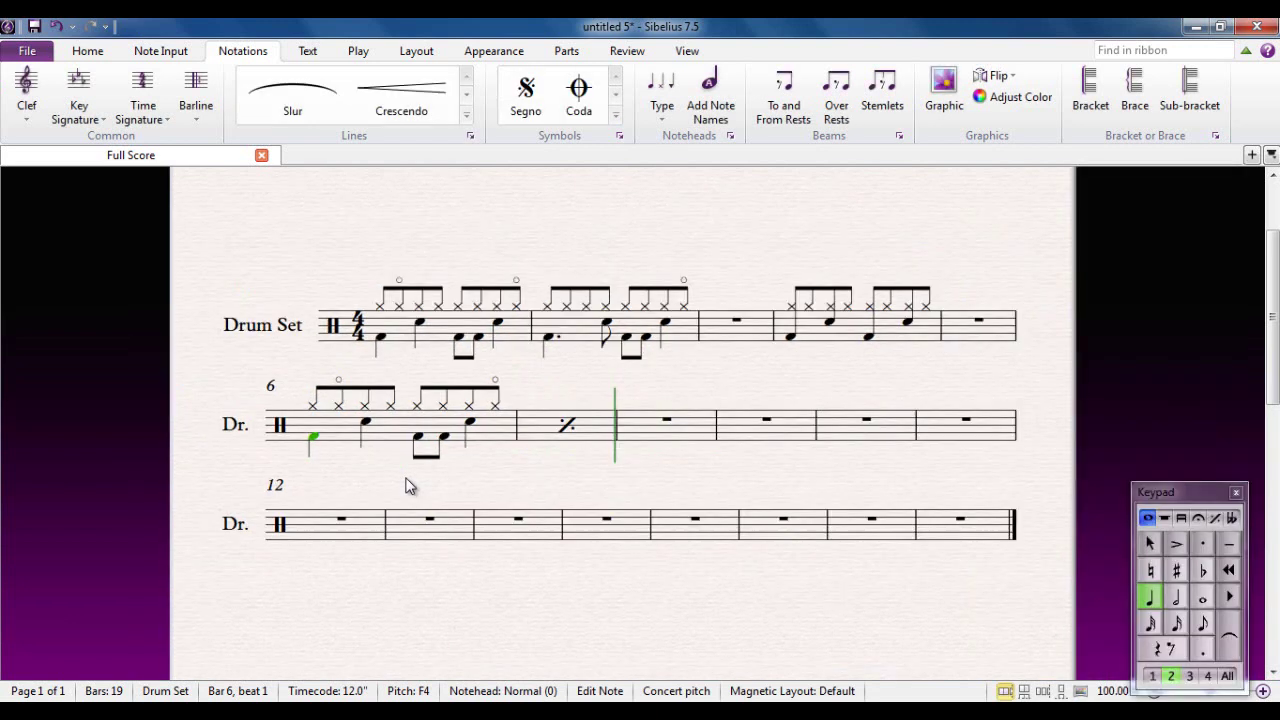
pyautogui.press('Escape')
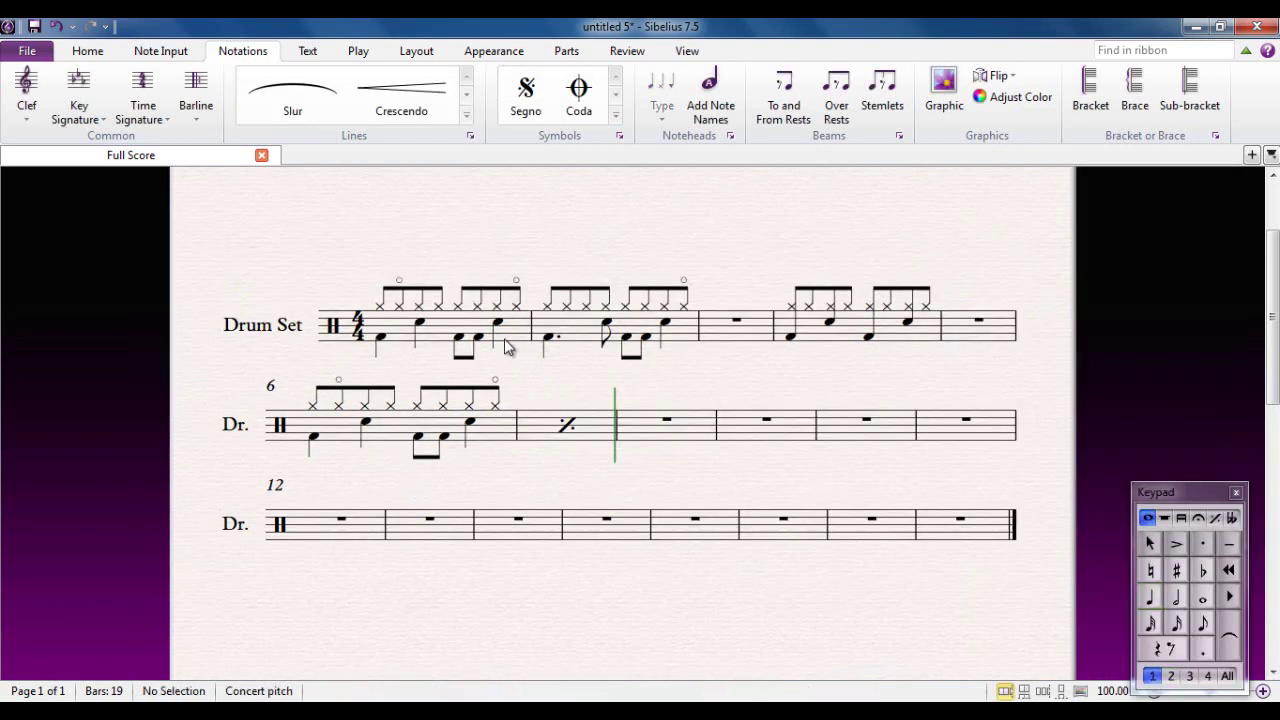
# Step: Copy bars 1–2 into bars 6–7
pyautogui.click(588, 438)
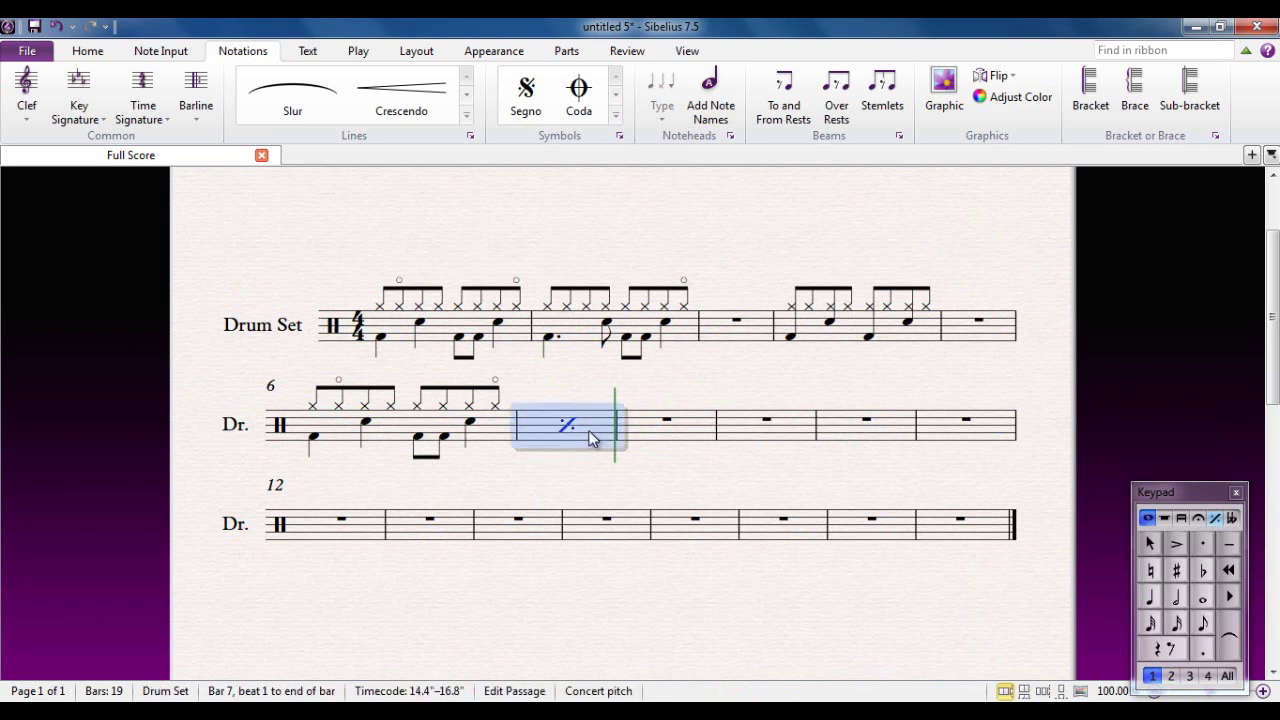
pyautogui.click(512, 346)
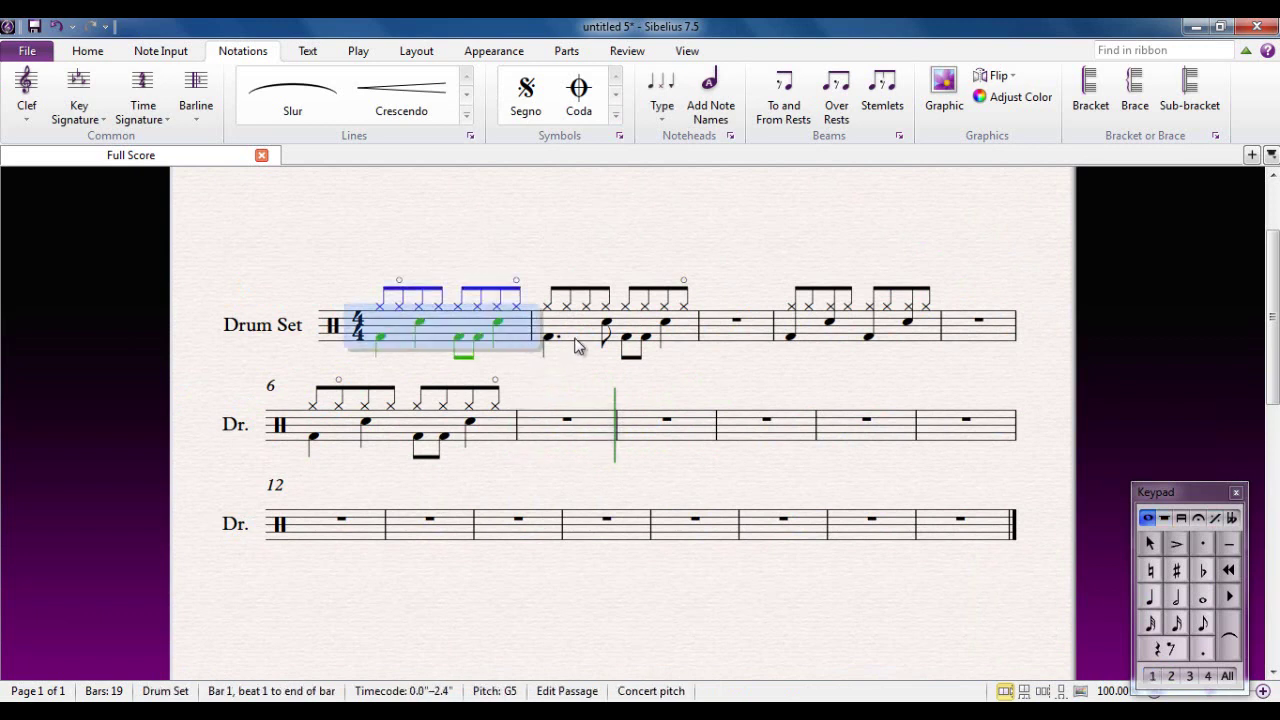
pyautogui.keyDown('shift'); pyautogui.click(585, 333); pyautogui.keyUp('shift')
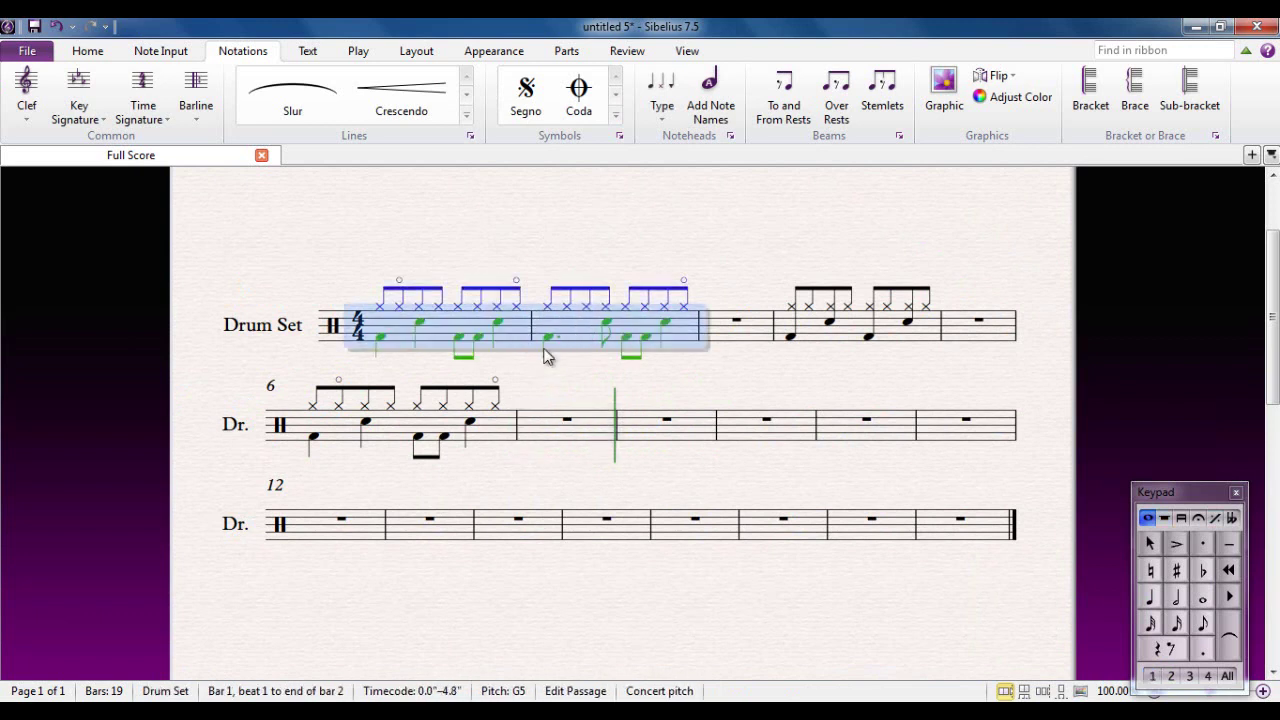
pyautogui.keyDown('alt'); pyautogui.click(313, 443); pyautogui.keyUp('alt')
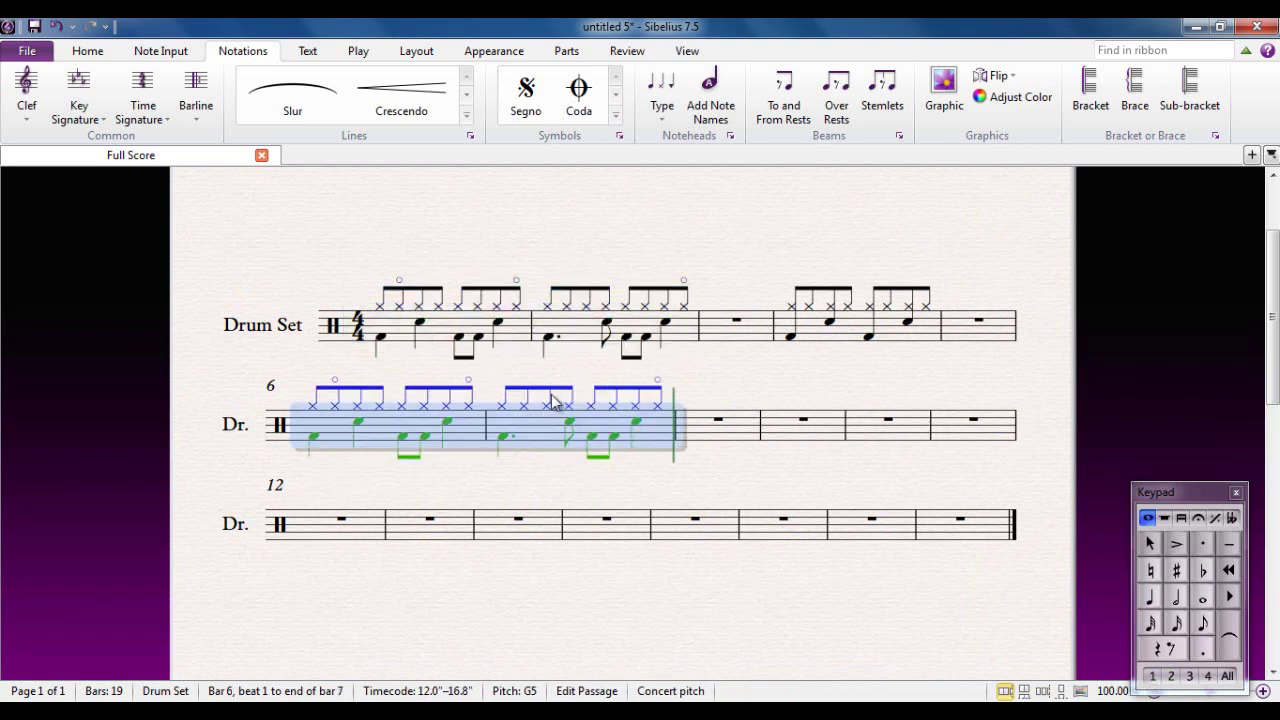
pyautogui.click(719, 487)
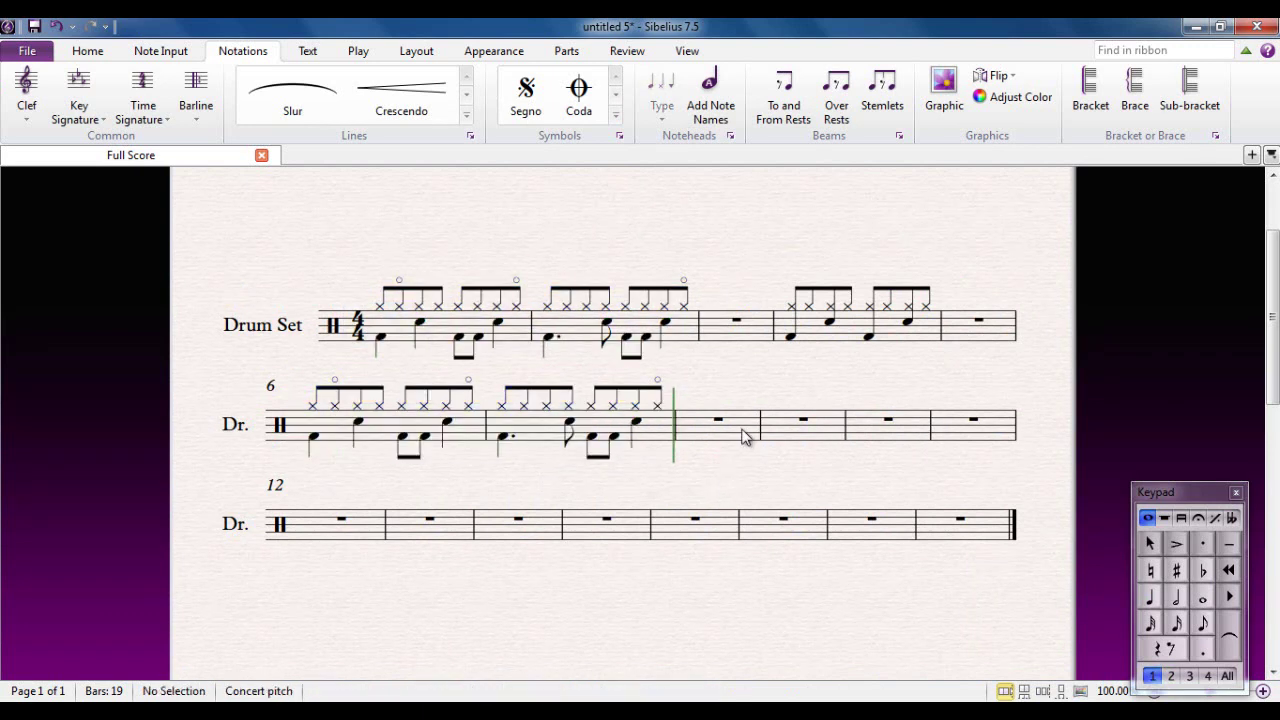
# Step: Add a two-bar repeat sign in bars 8–9, then select bar 6's first note
pyautogui.click(744, 435)
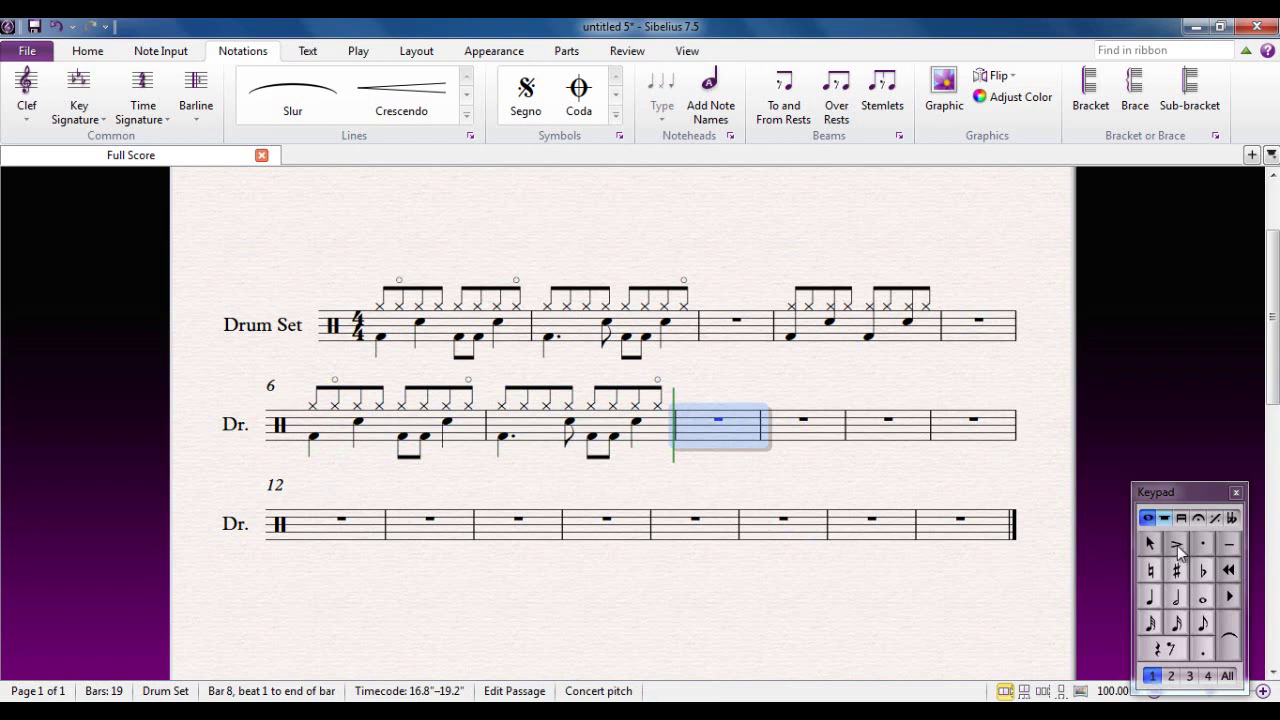
pyautogui.click(1216, 519)
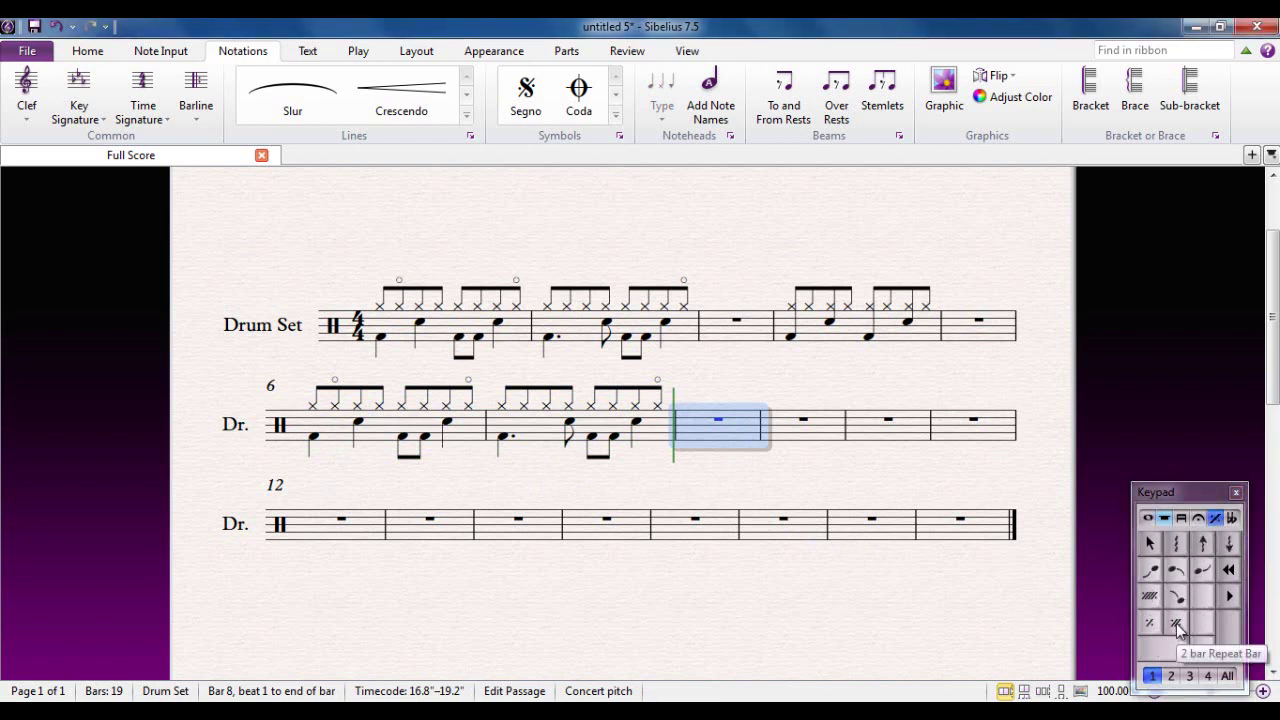
pyautogui.click(1176, 624)
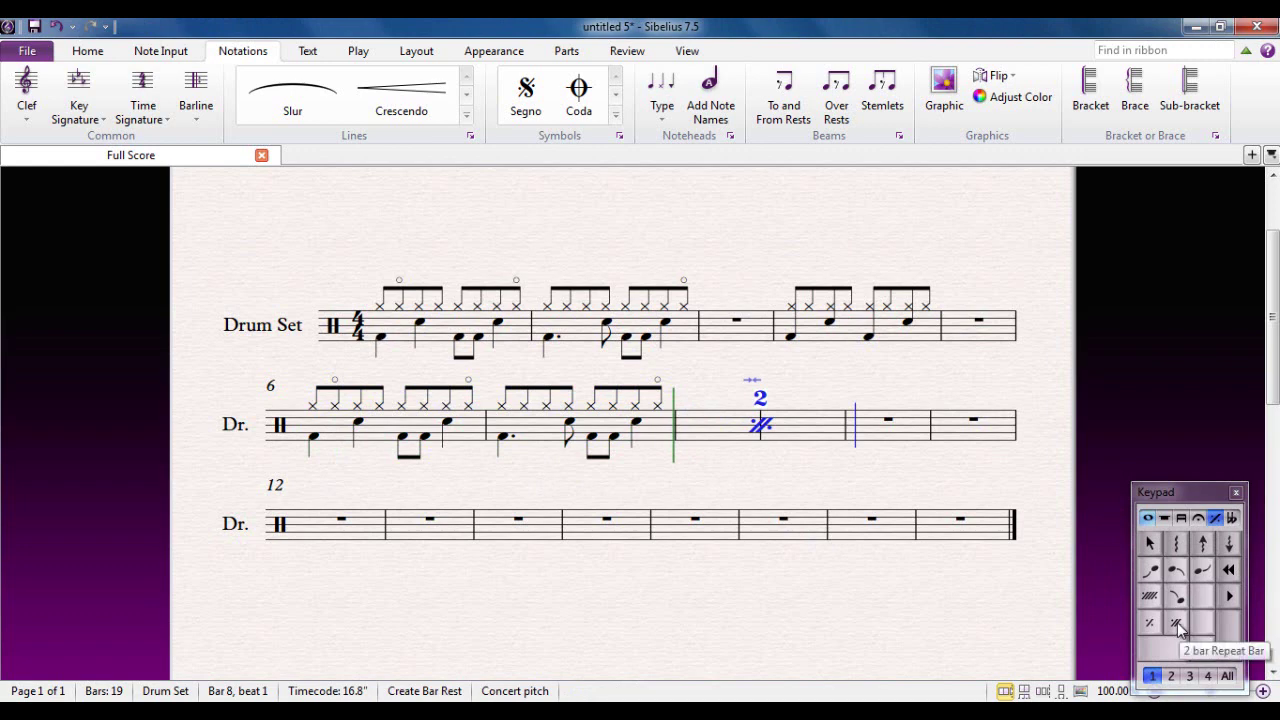
pyautogui.press('Escape')
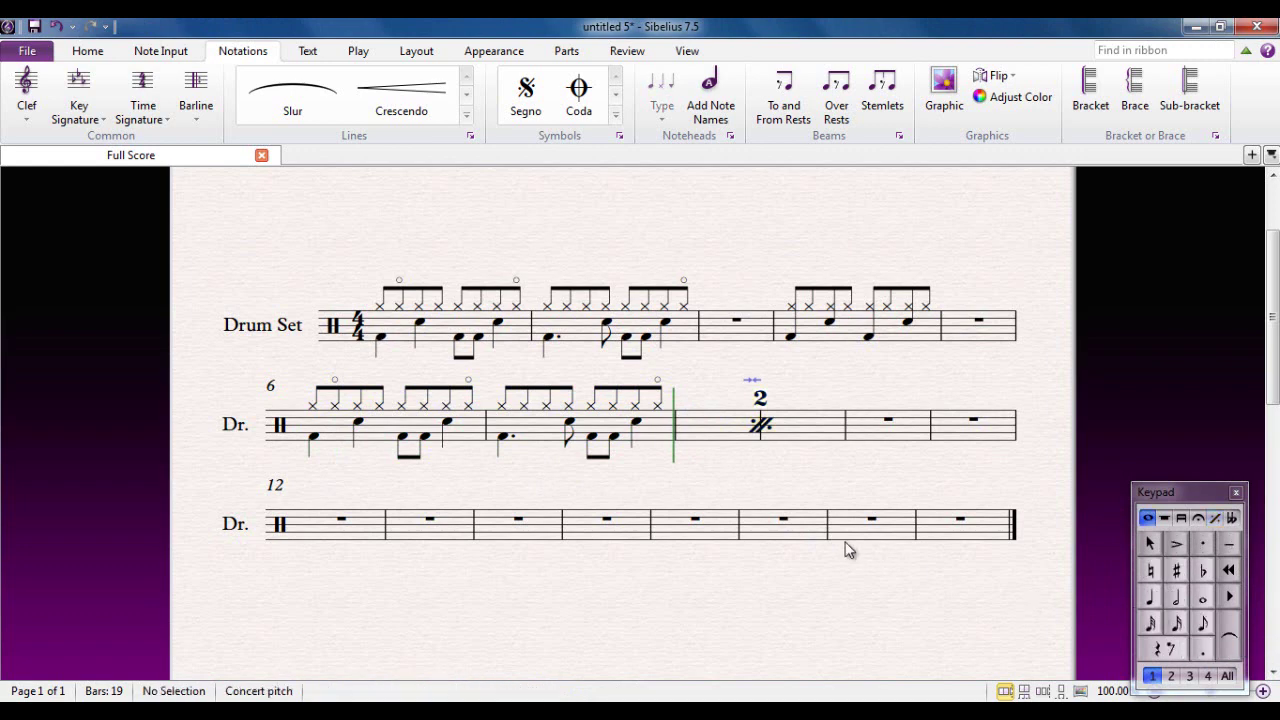
pyautogui.click(315, 444)
pyautogui.scroll(2, 316, 444)
# Step: Play back from bar 6, stop, and bring up the Keypad's repeat and tremolo layout
pyautogui.press('space')
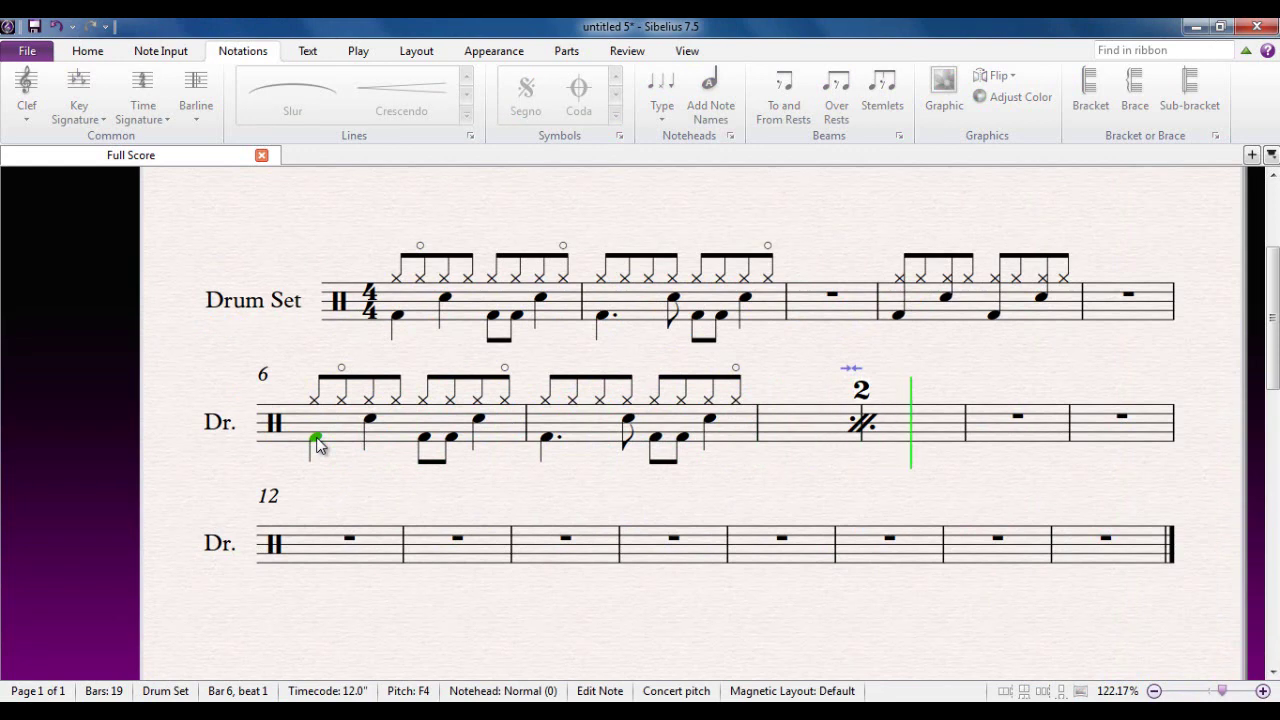
pyautogui.press('space')
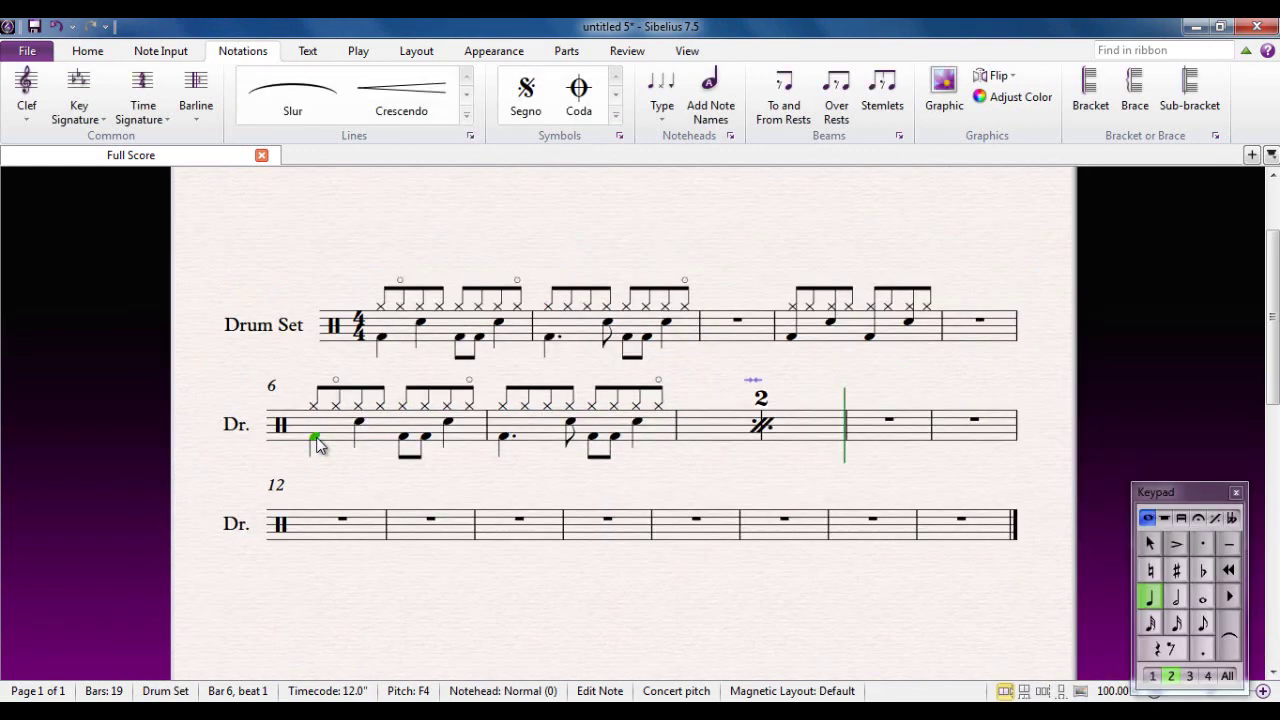
pyautogui.click(1040, 465)
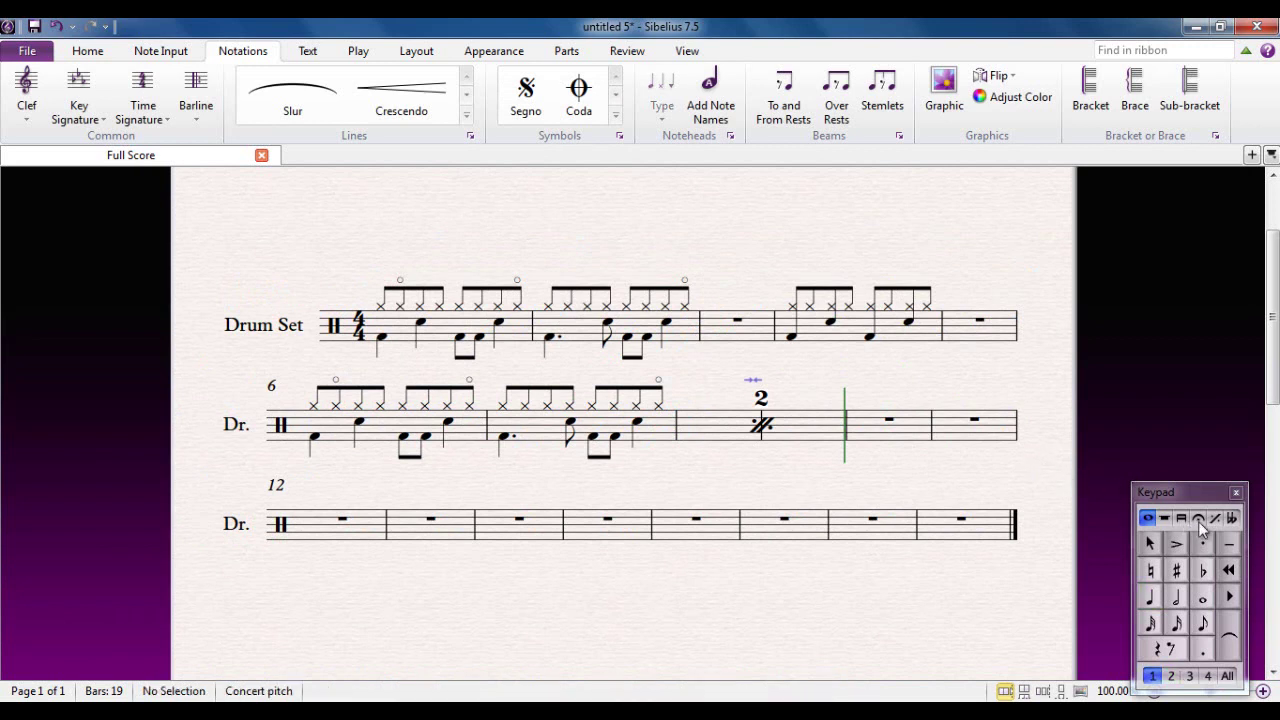
pyautogui.click(1215, 518)
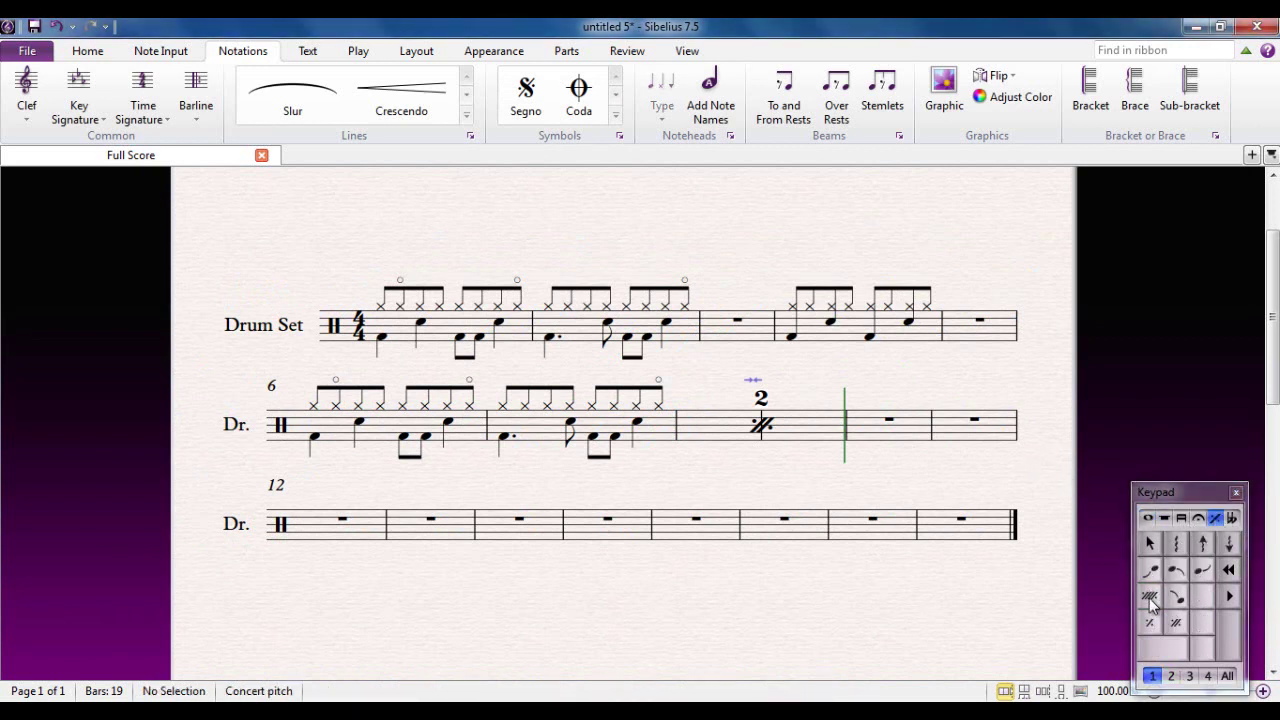